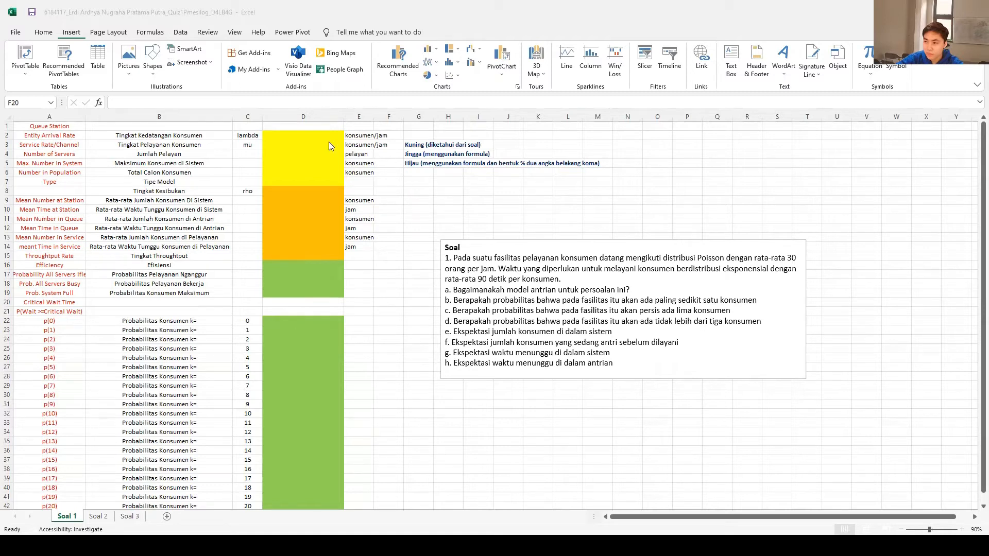
pyautogui.moveTo(318, 136)
pyautogui.mouseDown()
pyautogui.moveTo(309, 159)
pyautogui.moveTo(317, 181)
pyautogui.mouseUp()
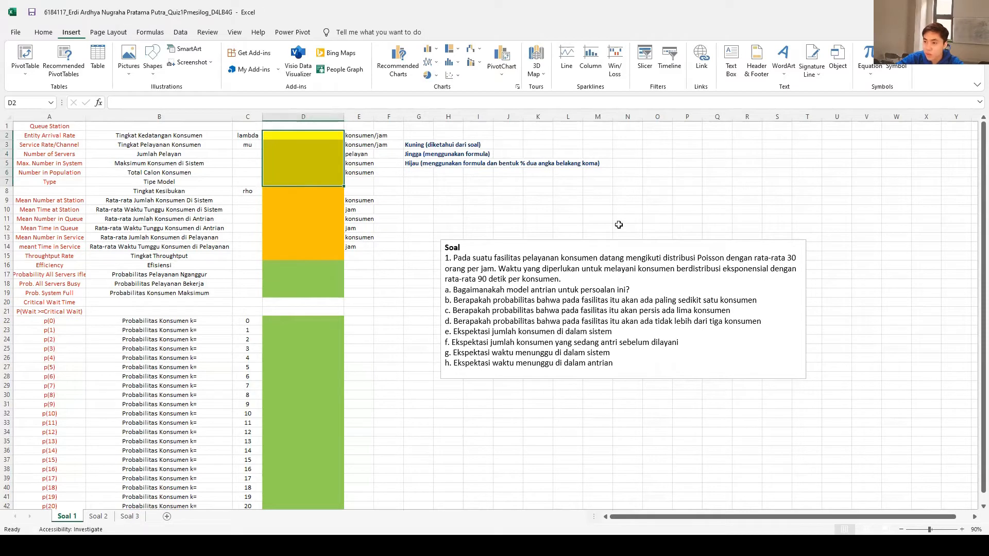
pyautogui.moveTo(309, 194); pyautogui.dragTo(315, 250)
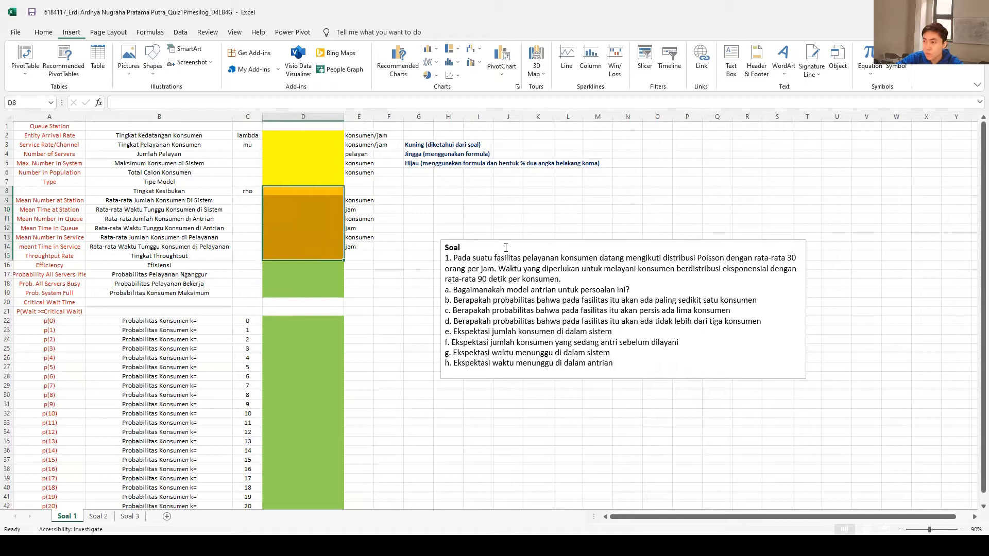
pyautogui.click(506, 248)
pyautogui.moveTo(340, 264); pyautogui.dragTo(332, 507)
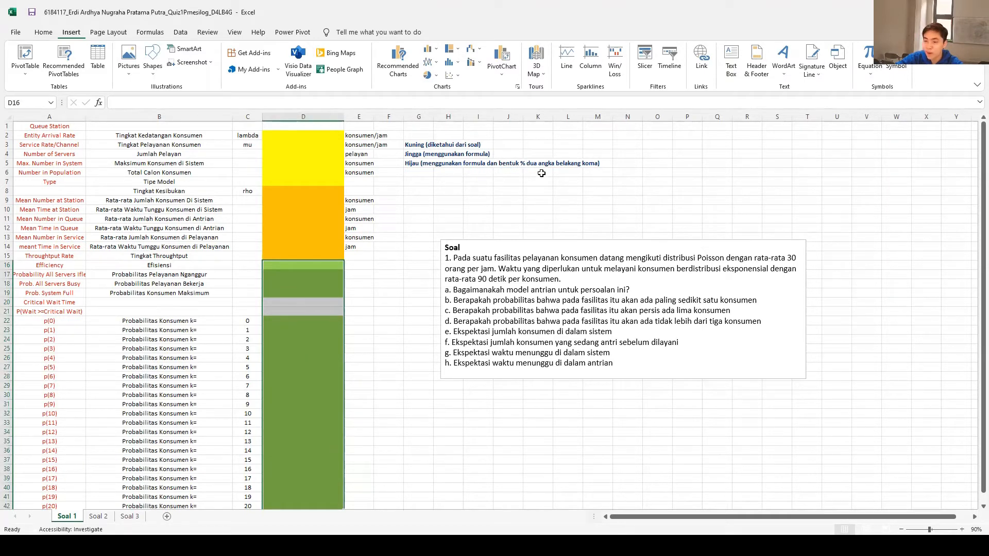
pyautogui.click(520, 191)
# Enter 30 as the customer arrival rate (lambda) in cell D2
pyautogui.click(324, 136)
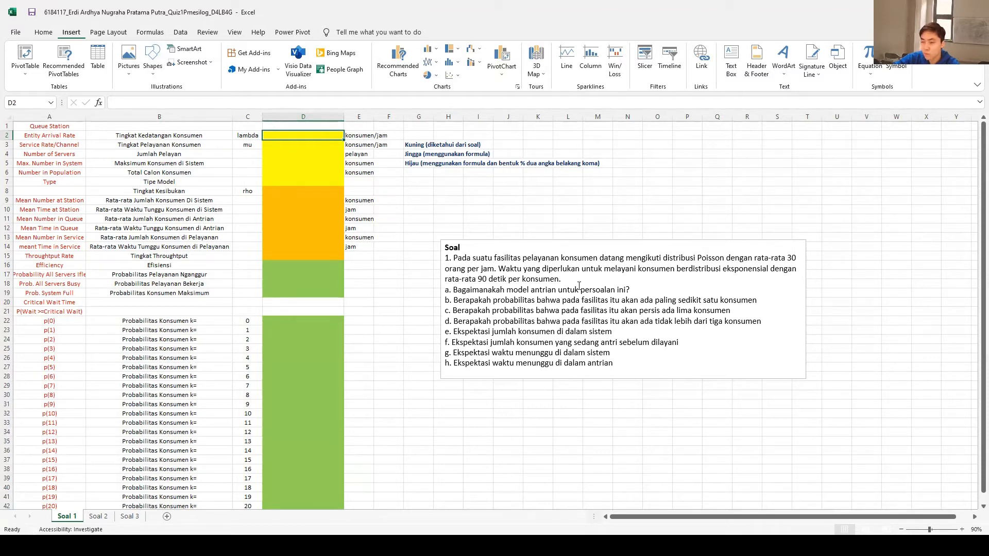
pyautogui.doubleClick(304, 136)
pyautogui.write('30')
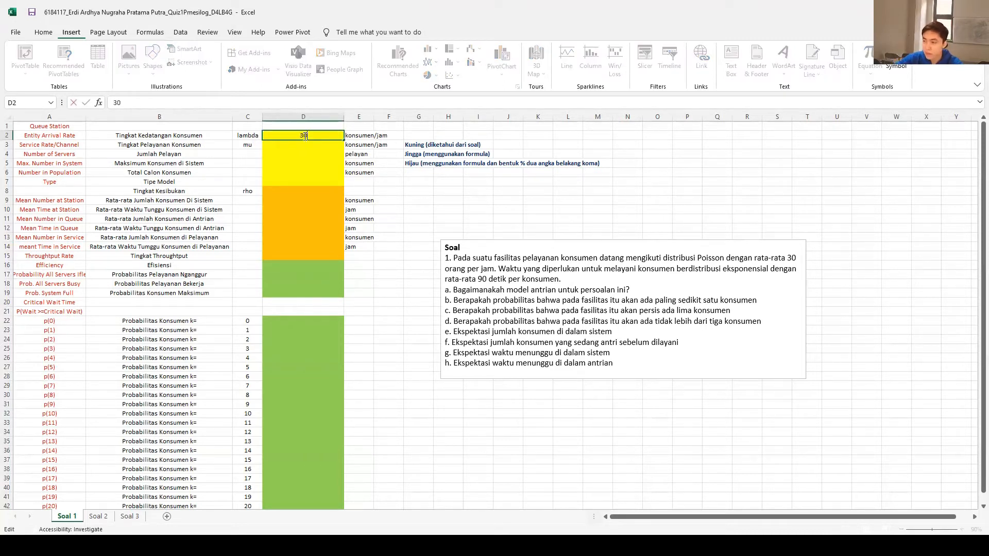
pyautogui.click(417, 184)
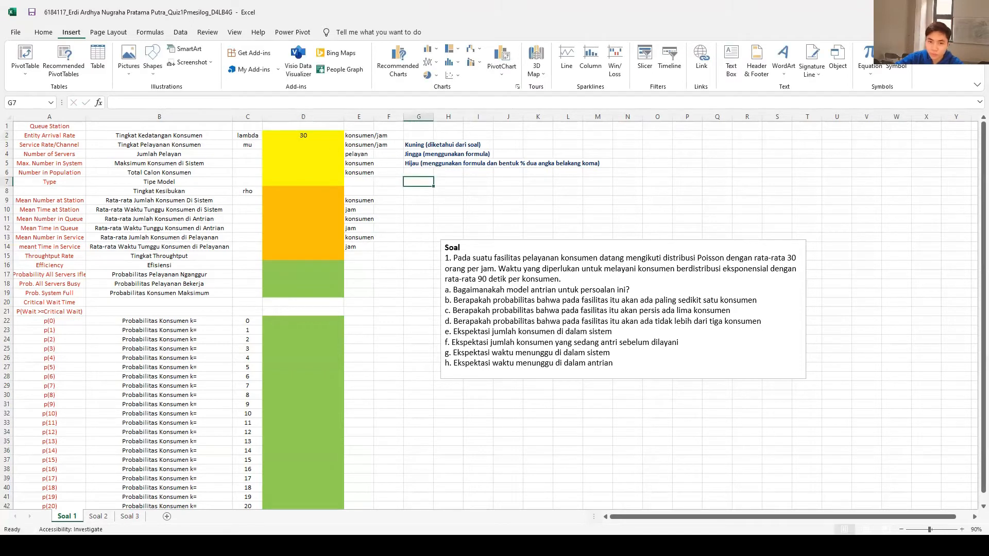
# Calculate the service rate in D3 with =(1/90)*(3600/1) and set the number of servers in D4 to 1
pyautogui.hotkey('alt', 'Tab')
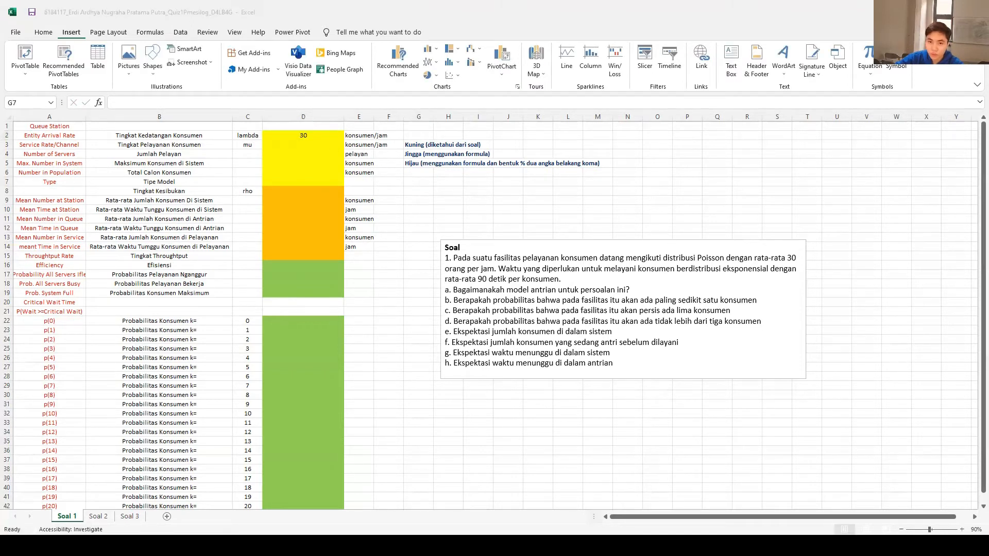
pyautogui.click(311, 145)
pyautogui.doubleClick(312, 145)
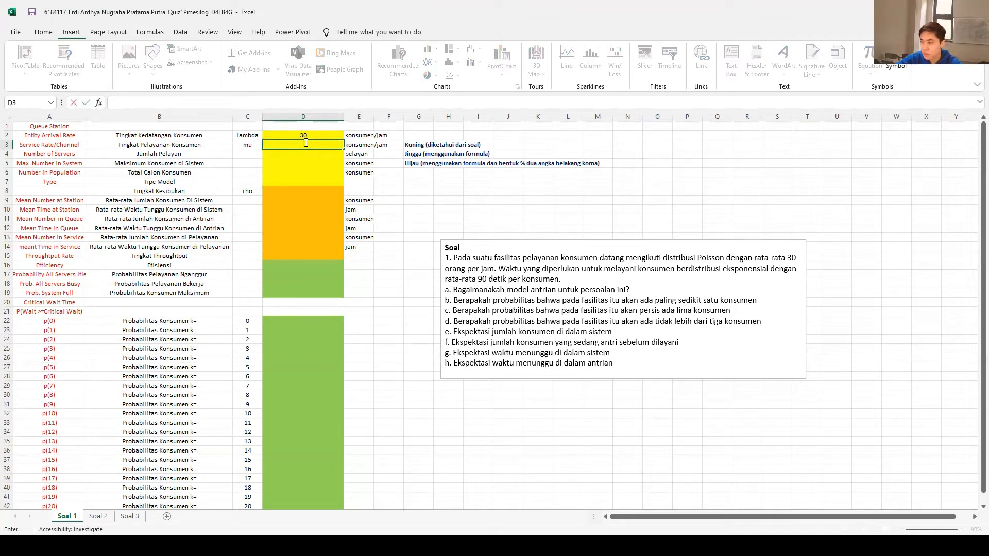
pyautogui.write('=(')
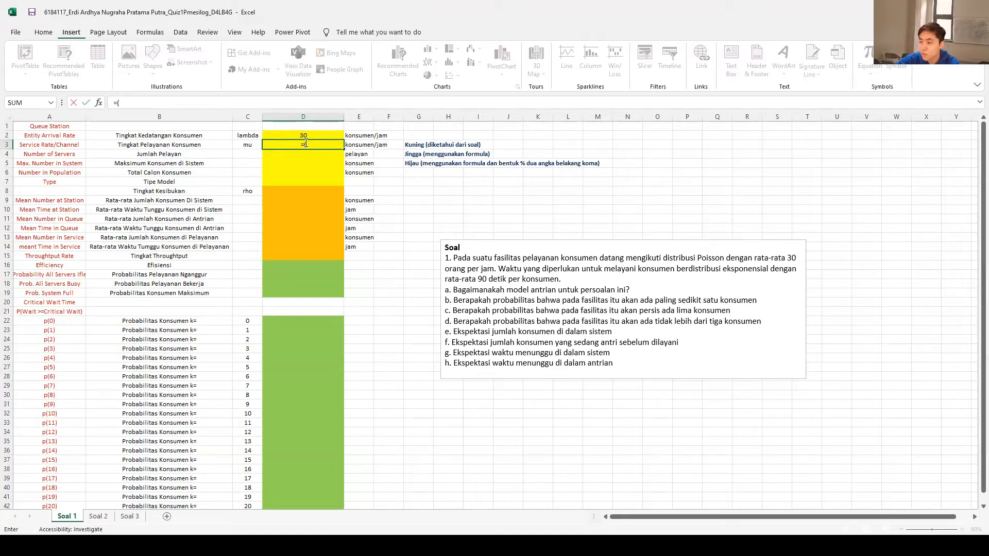
pyautogui.write('1/9')
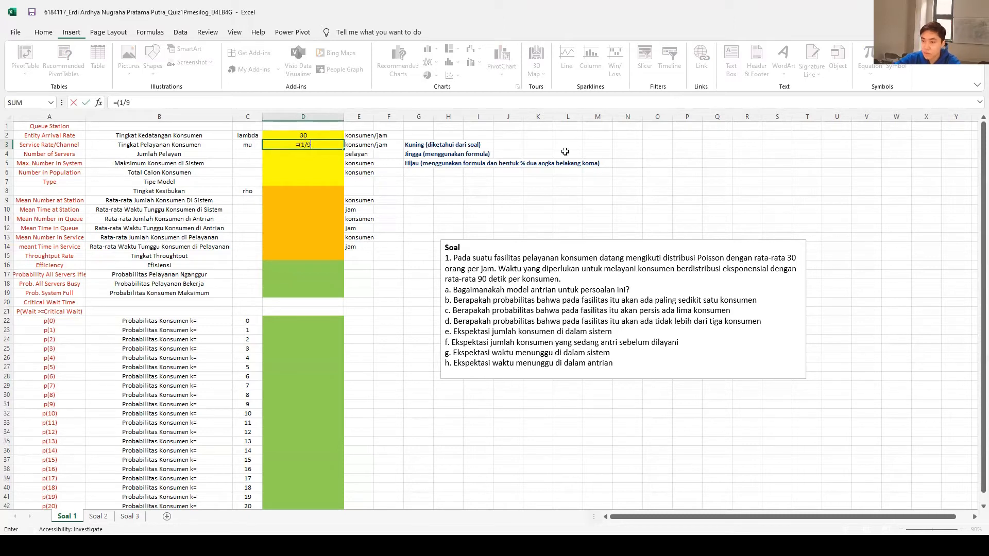
pyautogui.write('0)')
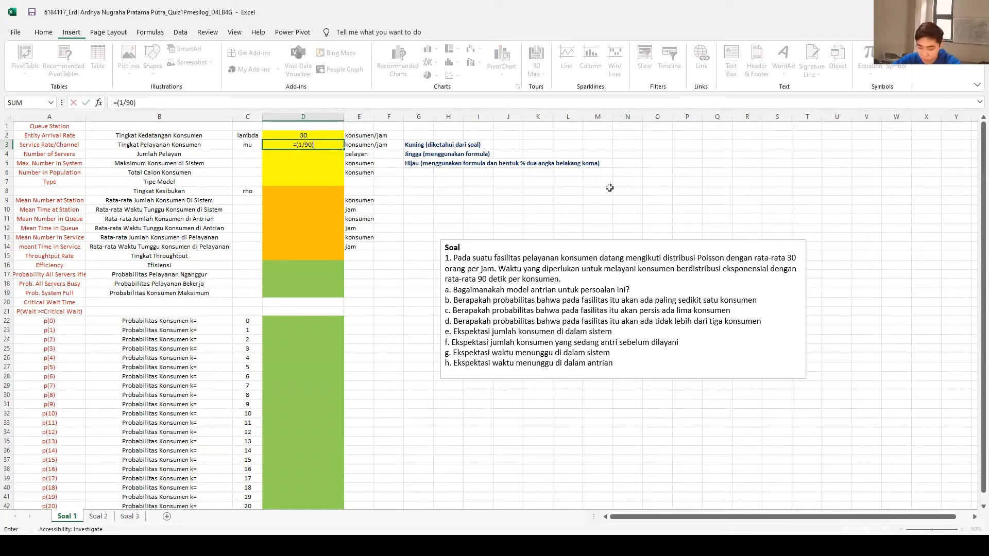
pyautogui.write('*(')
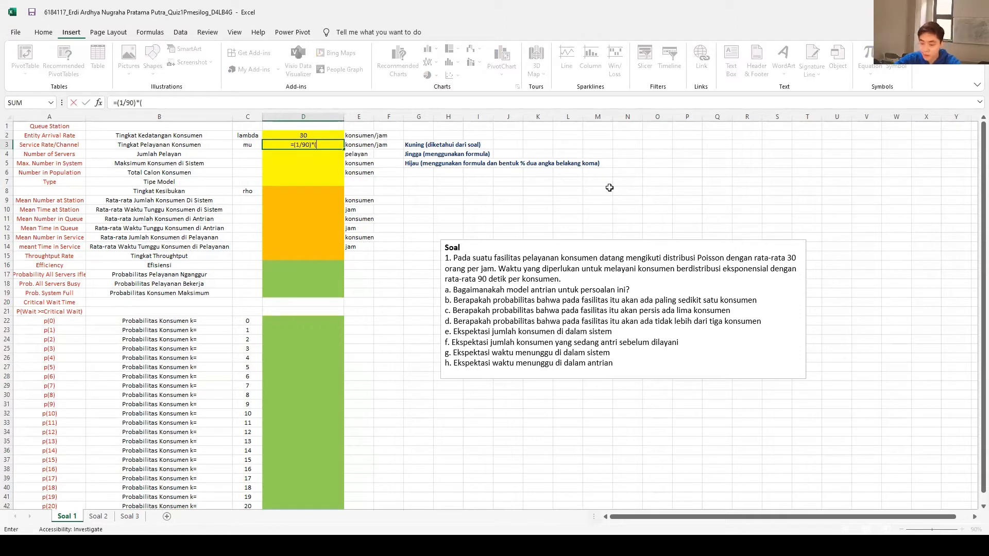
pyautogui.write('3600/1)')
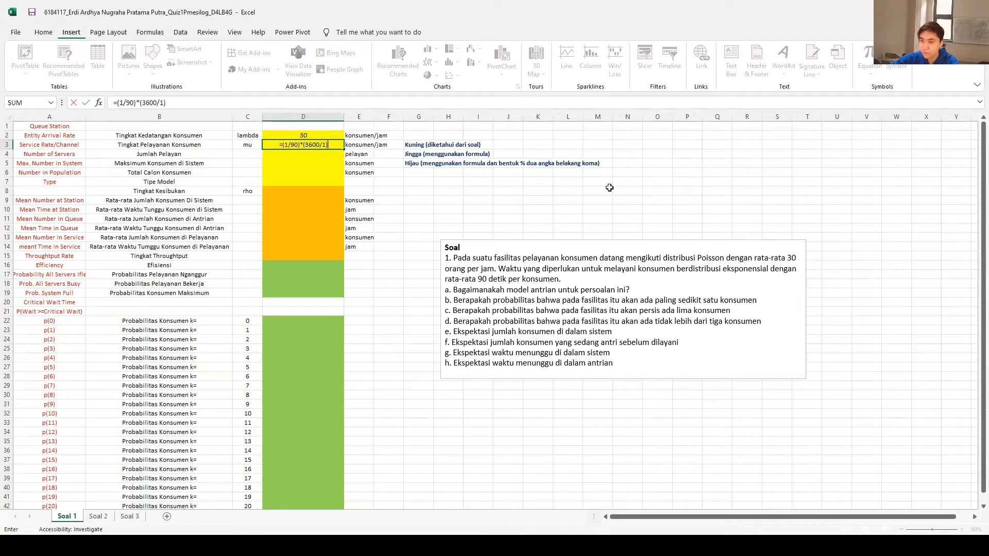
pyautogui.press('Return')
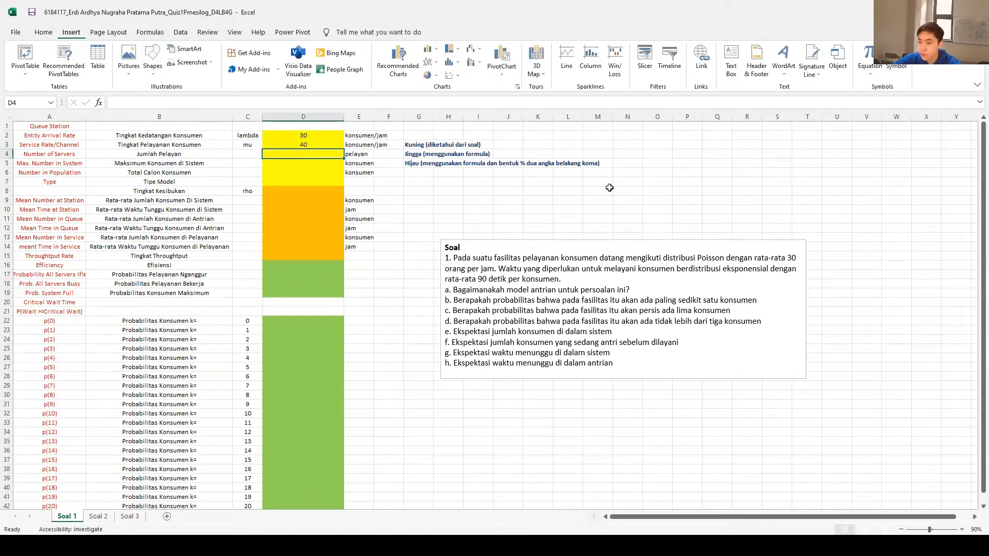
pyautogui.write('1')
pyautogui.press('Return')
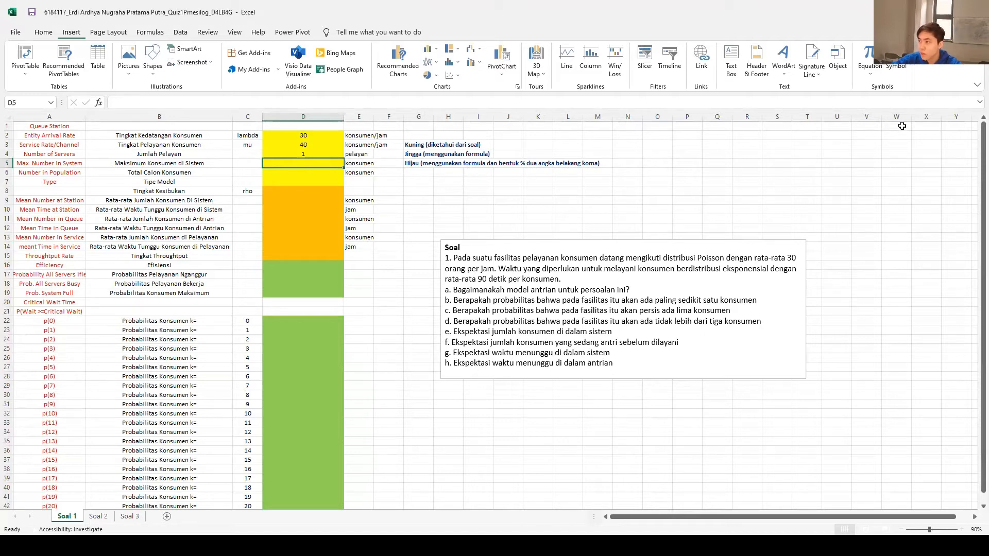
# Enter a single infinity symbol (∞) as the maximum number of customers in the system in D5
pyautogui.click(902, 72)
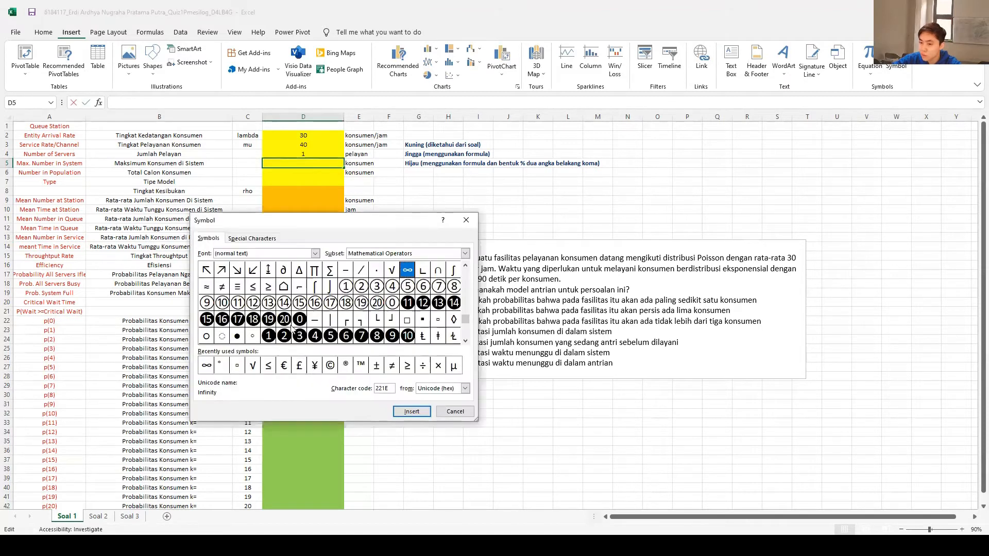
pyautogui.click(206, 366)
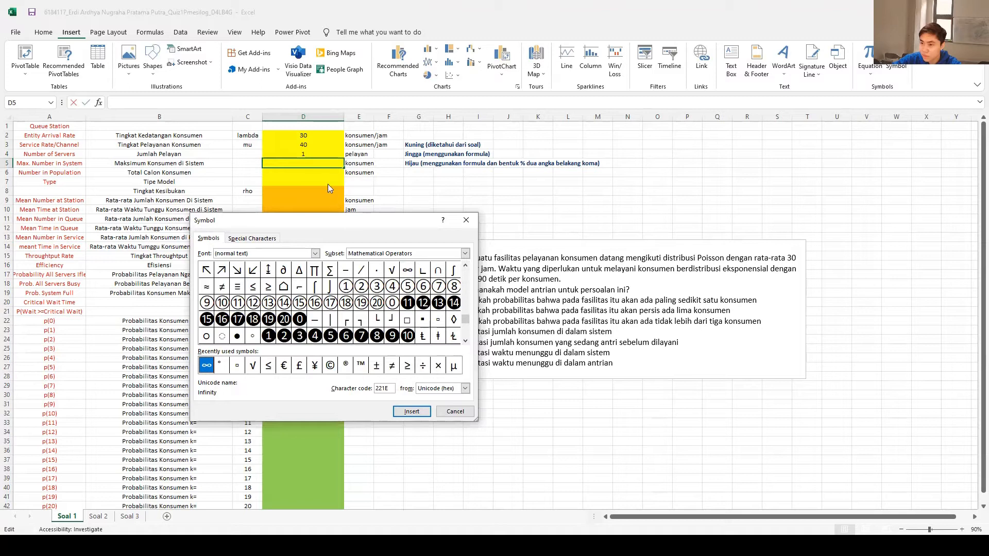
pyautogui.moveTo(355, 224); pyautogui.dragTo(402, 255)
pyautogui.click(457, 443)
pyautogui.click(457, 443)
pyautogui.click(457, 444)
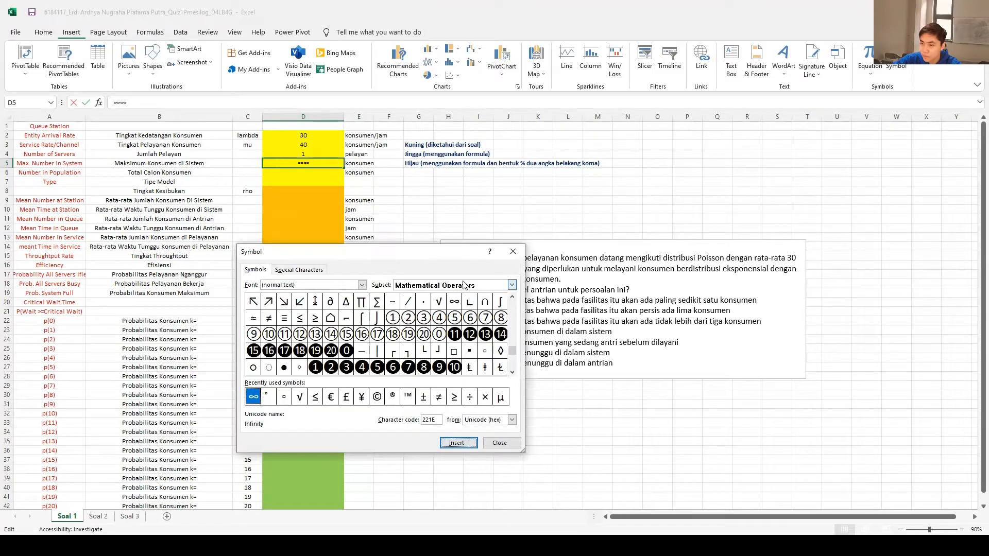
pyautogui.click(511, 252)
pyautogui.press('BackSpace')
pyautogui.press('Return')
# Copy the infinity symbol from D5 into D6 as the number in population
pyautogui.press('Up')
pyautogui.hotkey('ctrl', 'c')
pyautogui.press('Down')
pyautogui.hotkey('ctrl', 'v')
pyautogui.press('Escape')
pyautogui.press('Down')
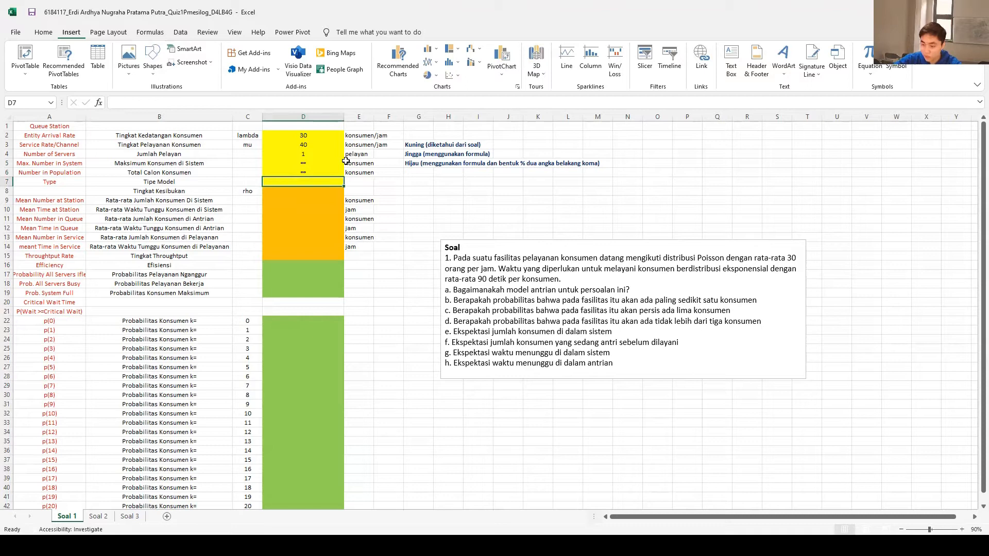
# Enter the model type in D7 as M/M/1/ followed by two infinity symbols (∞∞)
pyautogui.write('M')
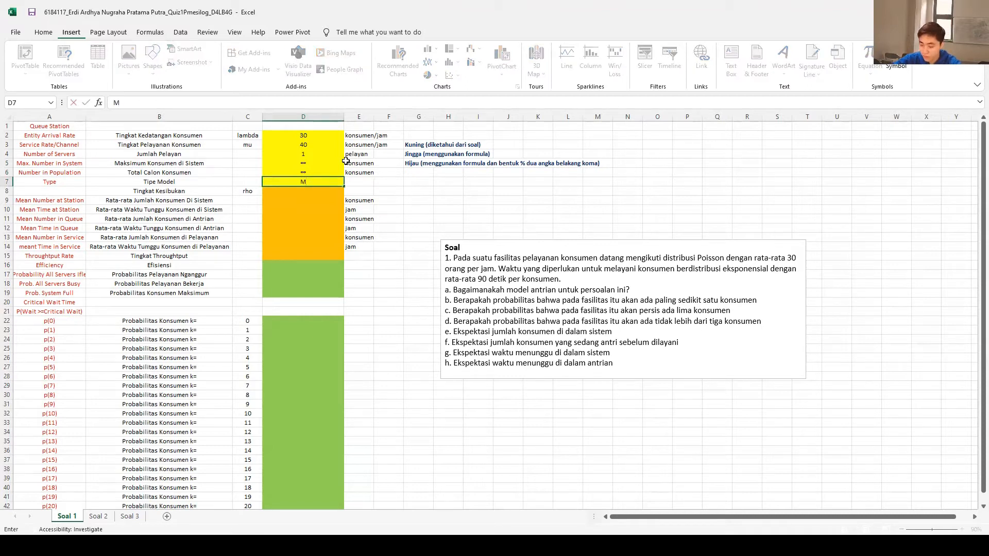
pyautogui.write('/M1')
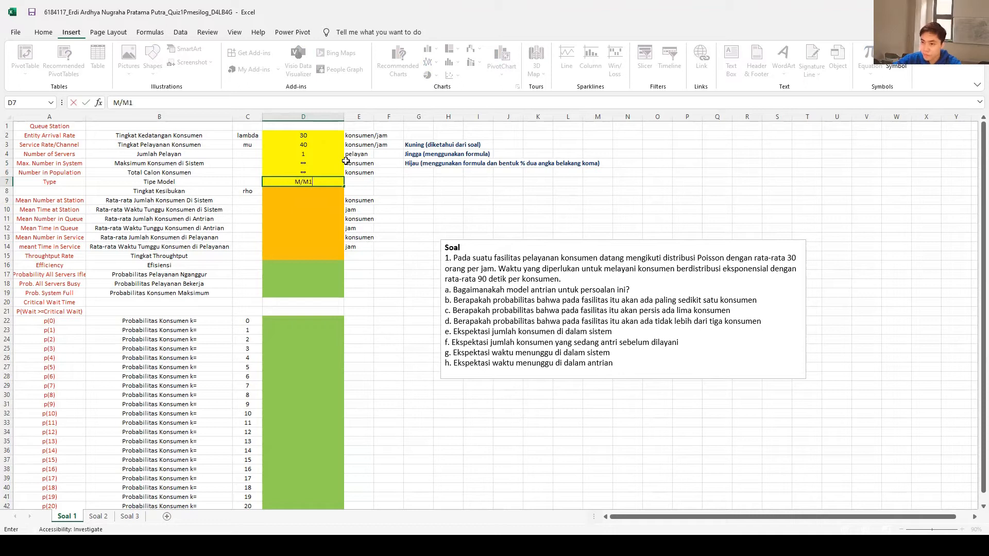
pyautogui.press('BackSpace')
pyautogui.write('/1/')
pyautogui.click(896, 62)
pyautogui.click(253, 397)
pyautogui.click(458, 444)
pyautogui.click(456, 443)
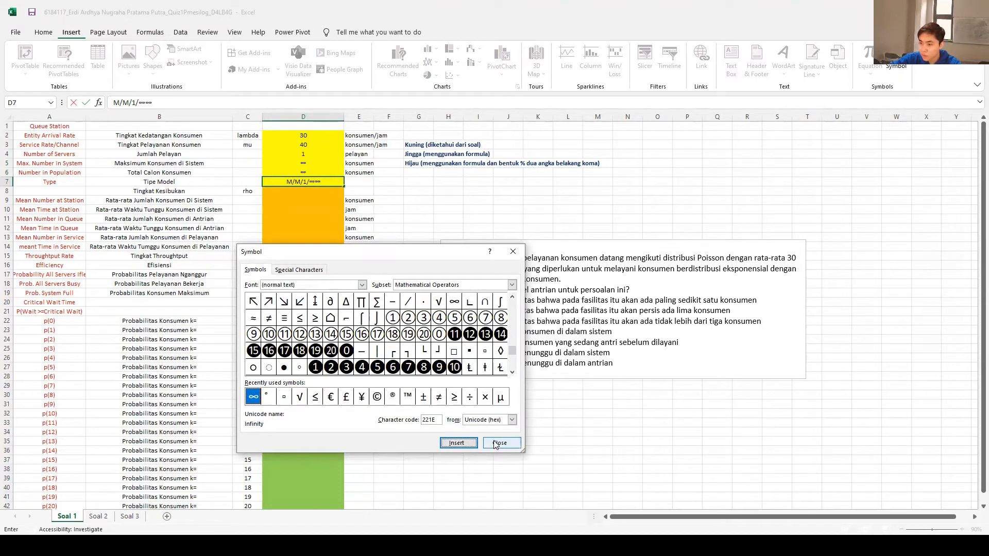
pyautogui.click(499, 443)
pyautogui.press('Left')
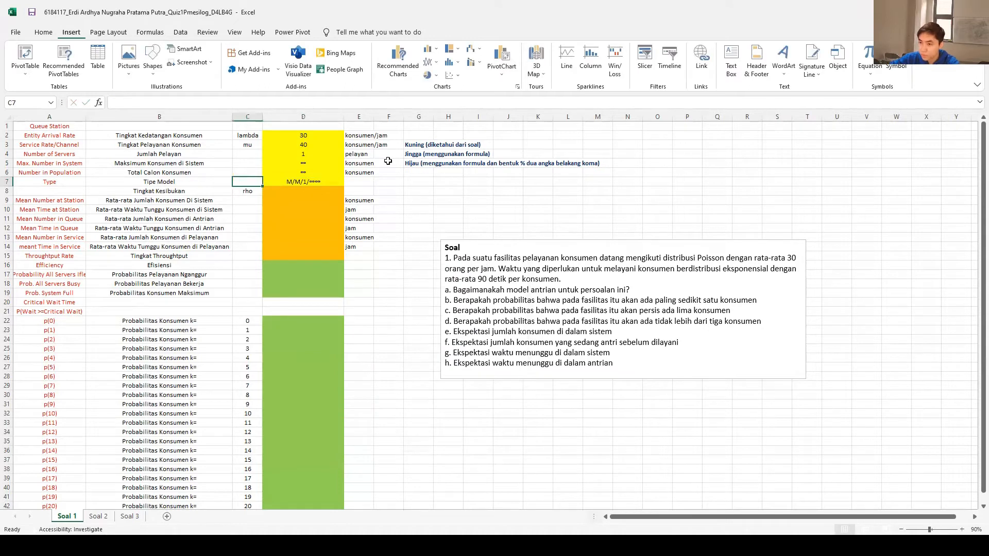
# Edit the model type in D7 so that it reads M/M/1/∞/∞/FIFO
pyautogui.doubleClick(315, 182)
pyautogui.write('?')
pyautogui.press('BackSpace')
pyautogui.write('/∞/FIFO')
pyautogui.press('Return')
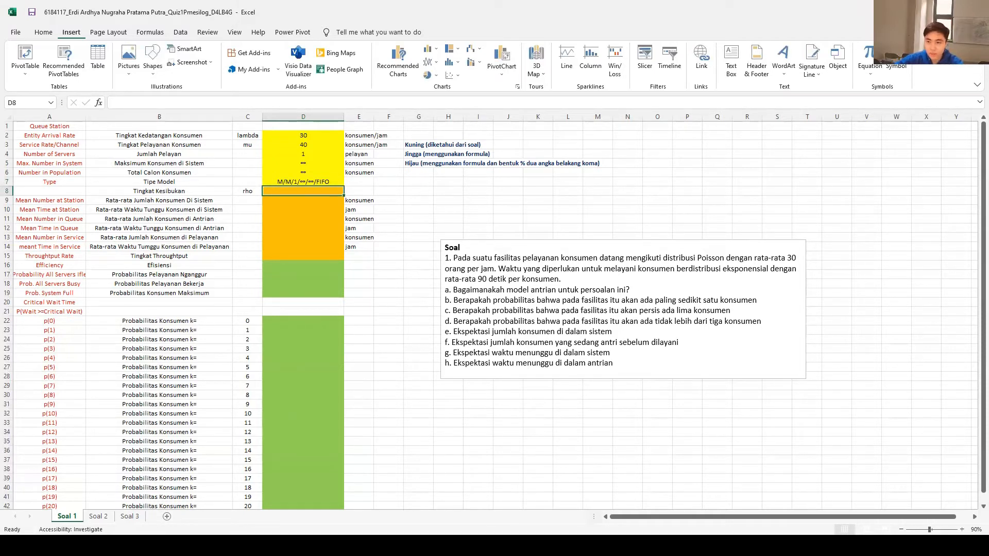
# Calculate the utilization level (rho) in D8 by dividing arrival rate by service rate, =D2/D3
pyautogui.hotkey('alt', 'Tab')
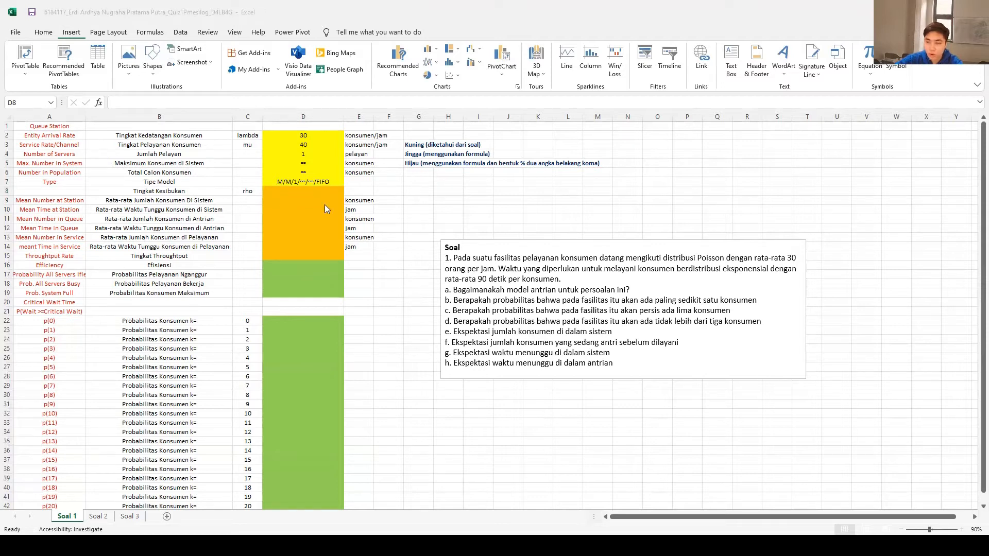
pyautogui.click(314, 191)
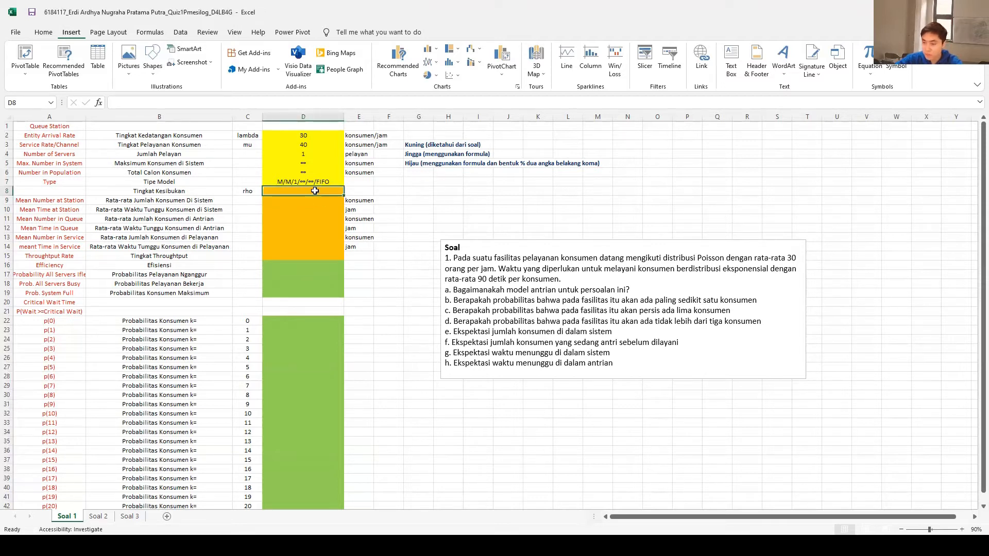
pyautogui.write('=')
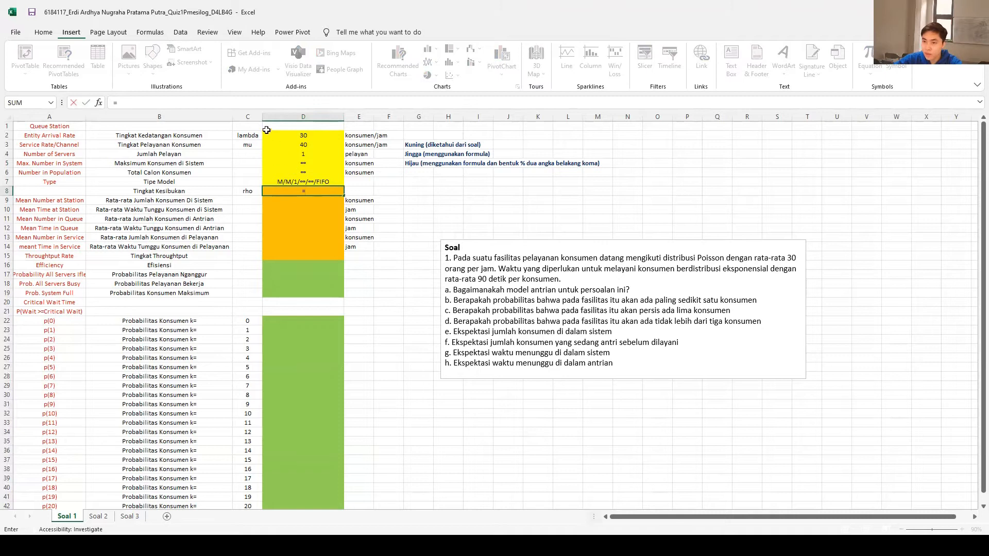
pyautogui.click(318, 136)
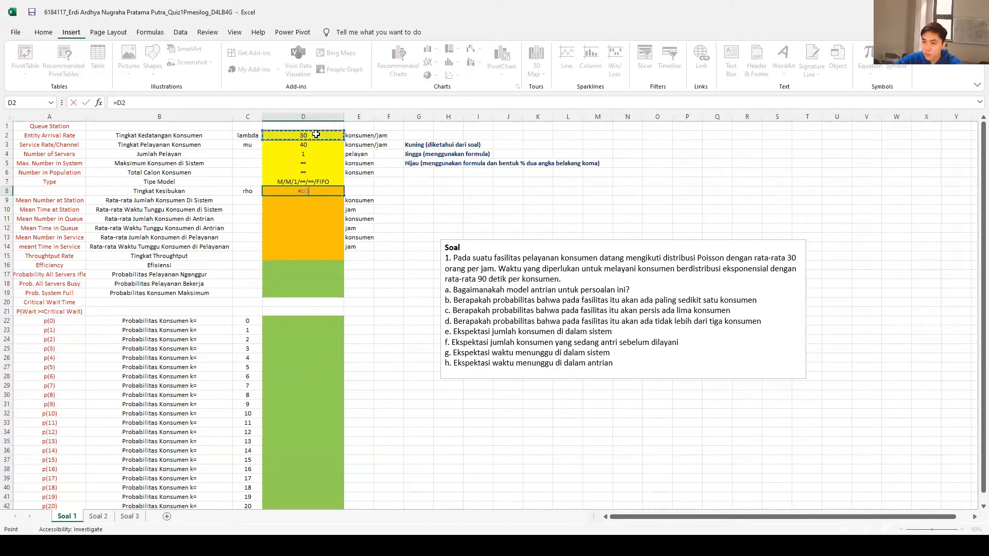
pyautogui.write('/')
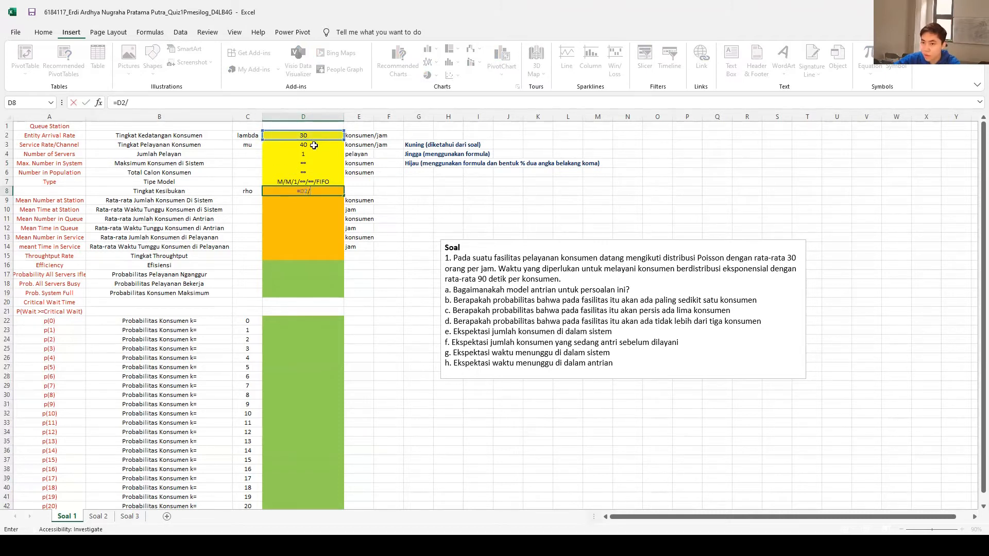
pyautogui.click(314, 145)
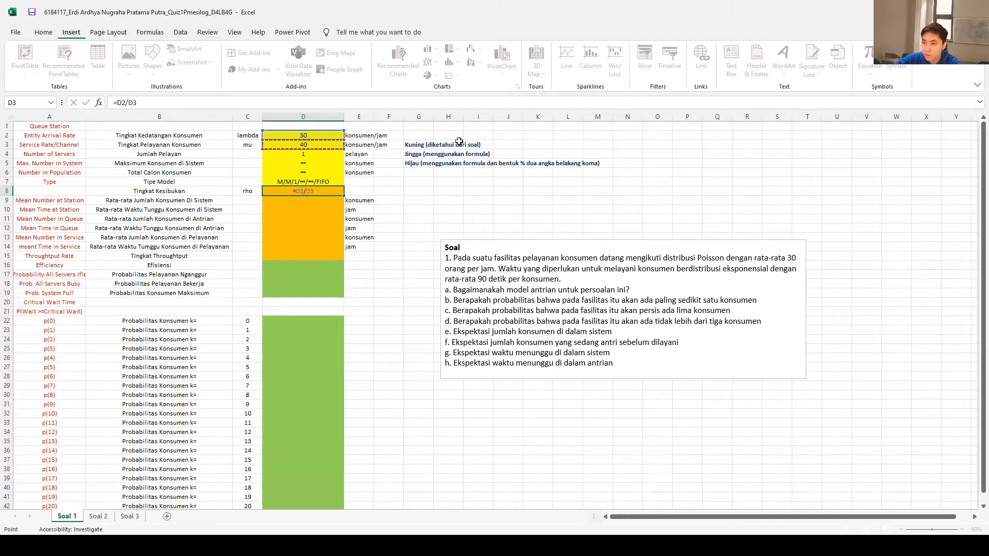
pyautogui.press('Return')
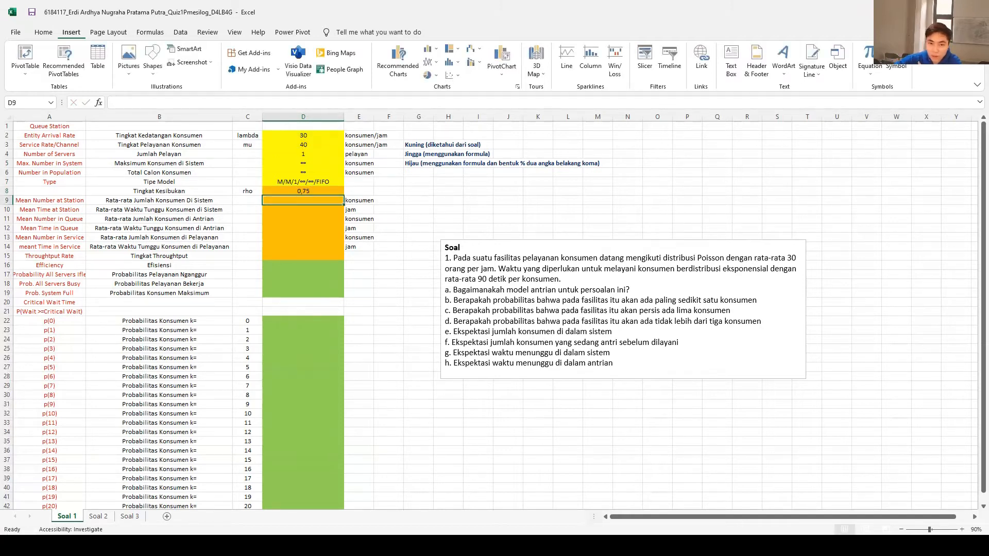
# Calculate the mean number at station in D9 by dividing arrival rate by service rate minus arrival rate, =D2/(D3-D2)
pyautogui.hotkey('alt', 'Tab')
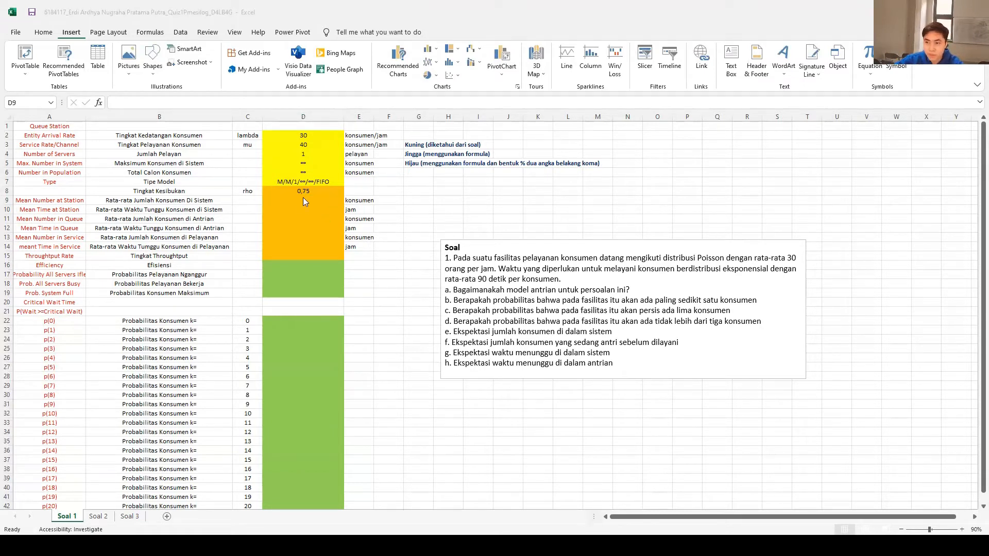
pyautogui.click(318, 201)
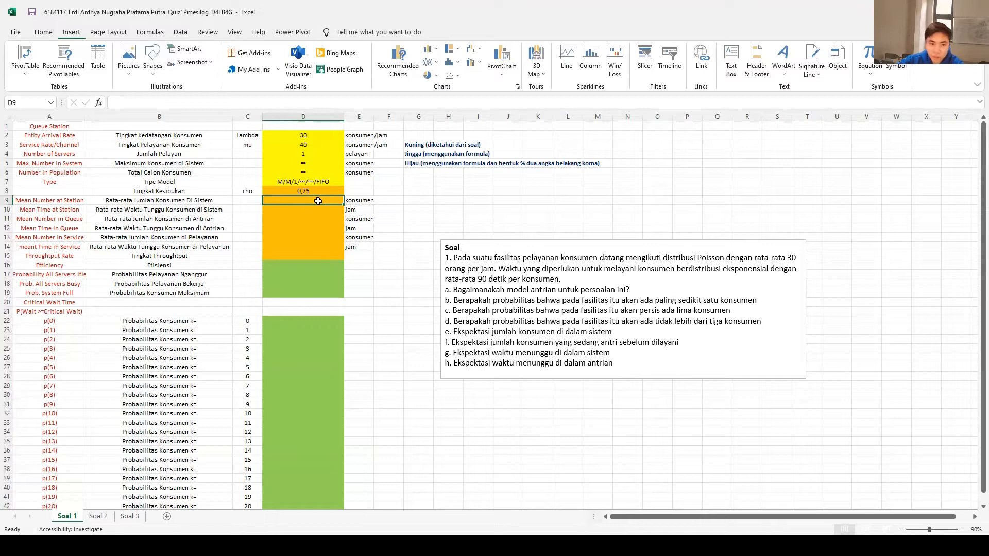
pyautogui.write('=')
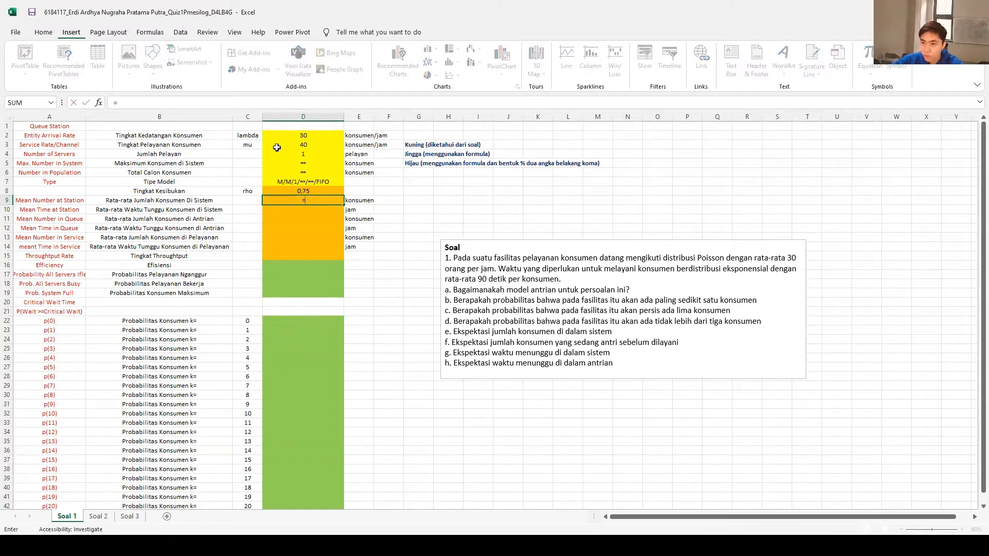
pyautogui.click(308, 137)
pyautogui.write('(')
pyautogui.press('BackSpace')
pyautogui.write('/(')
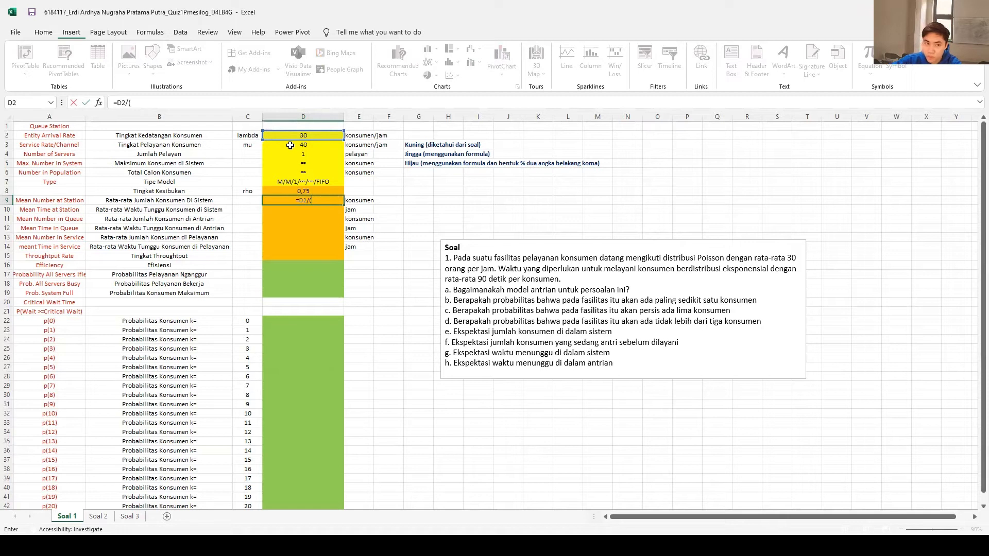
pyautogui.click(290, 145)
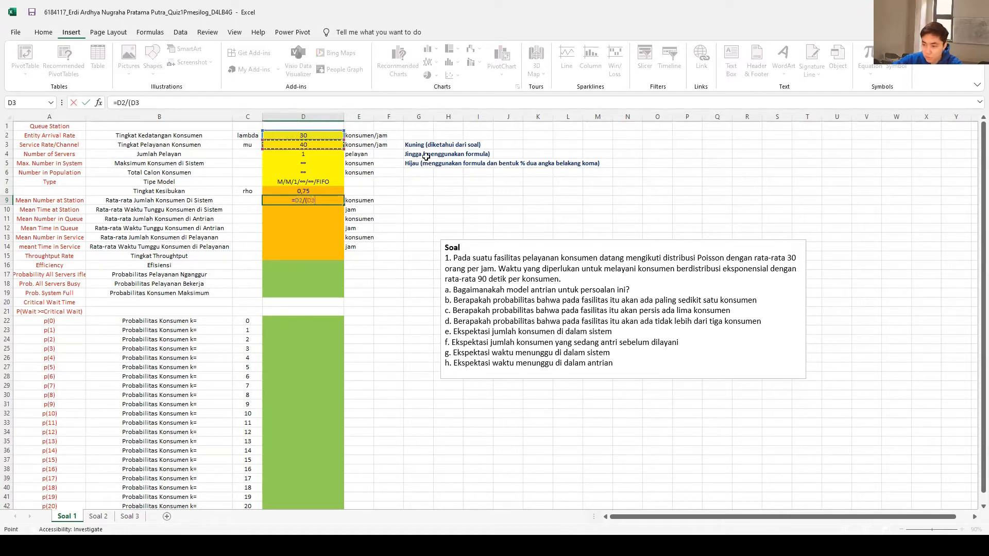
pyautogui.write('-')
pyautogui.click(288, 135)
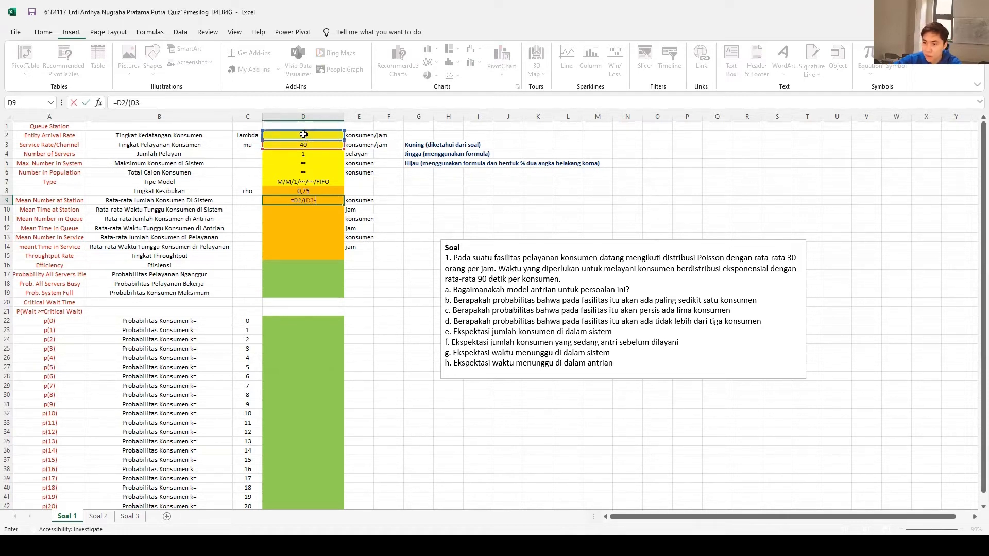
pyautogui.write(')')
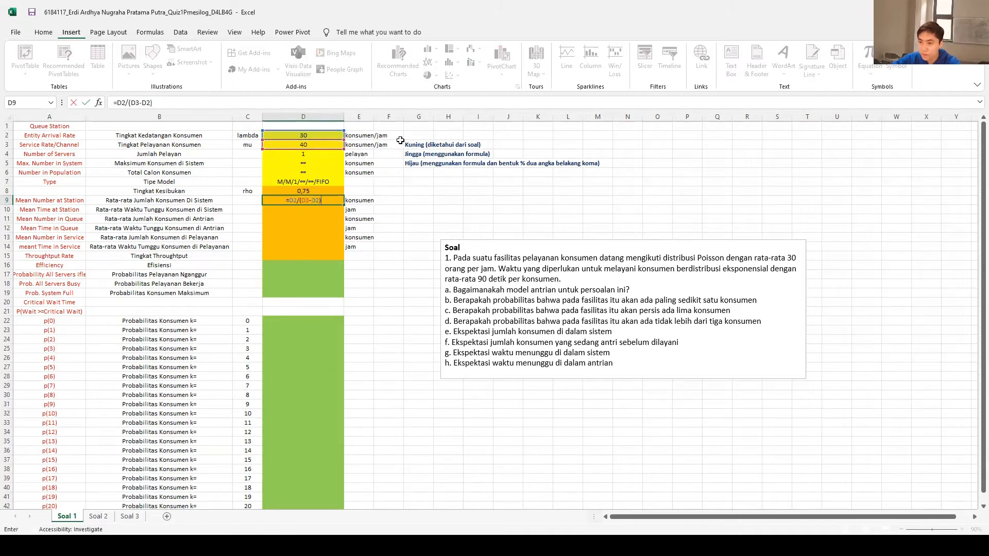
pyautogui.press('Return')
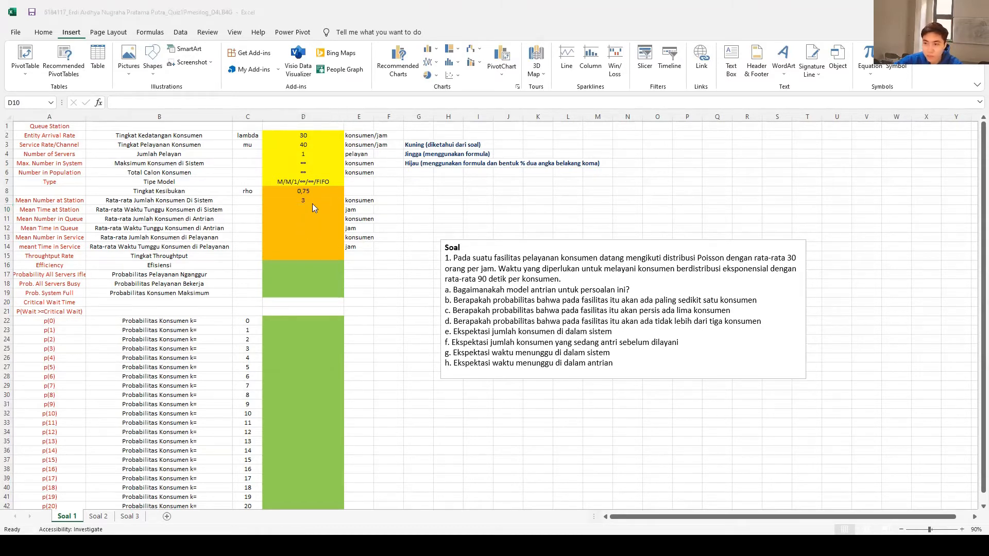
# Calculate the mean time at station in D10 by dividing the mean number at station by the arrival rate, =D9/D2
pyautogui.write('=')
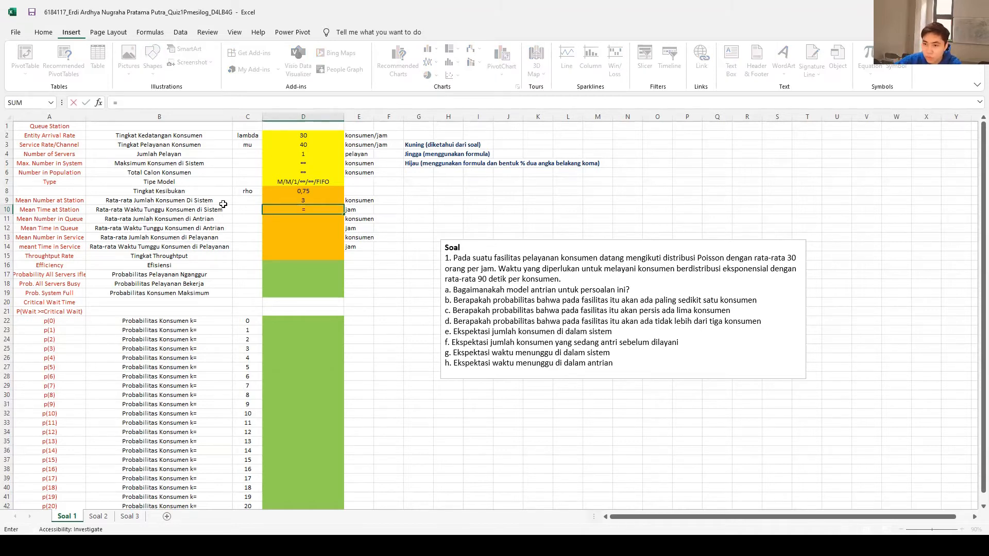
pyautogui.click(314, 200)
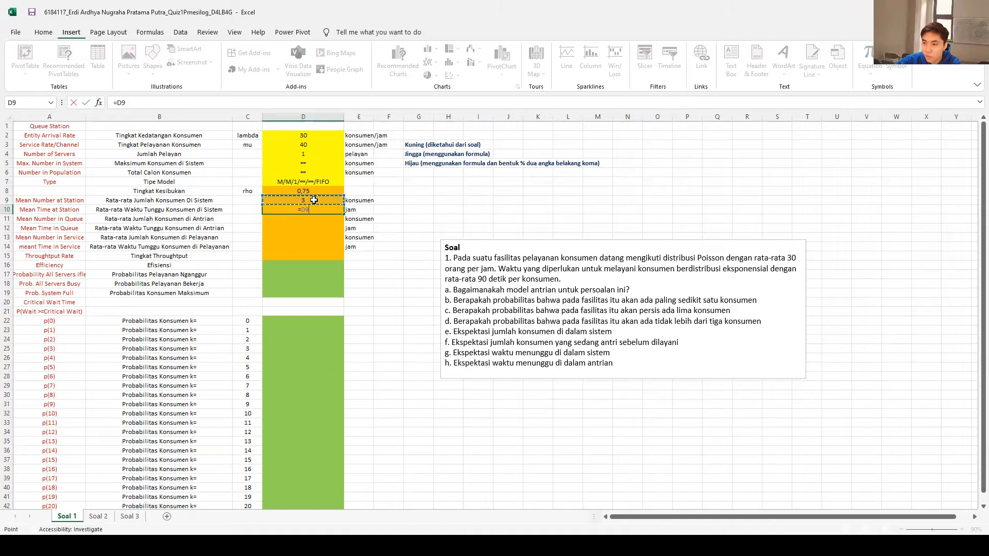
pyautogui.write('/')
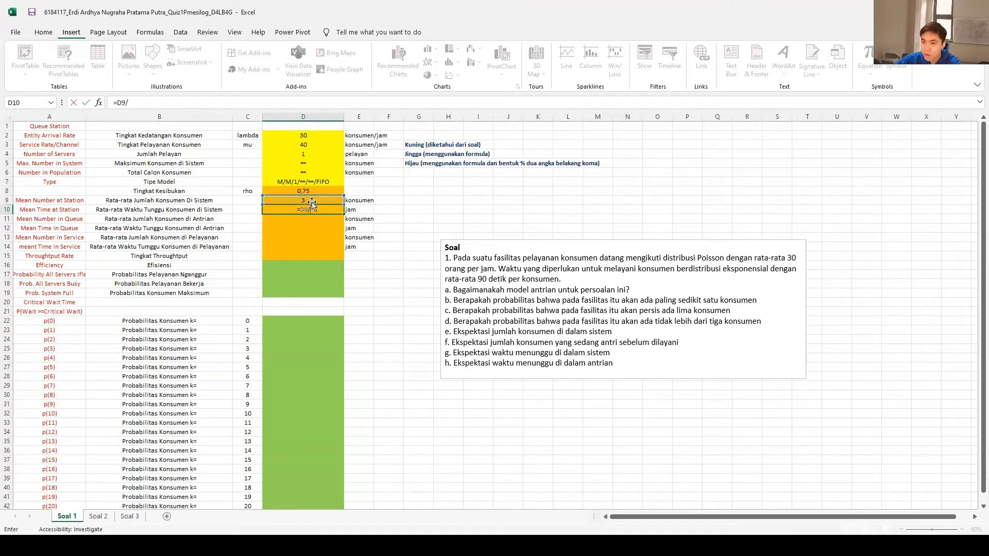
pyautogui.click(303, 136)
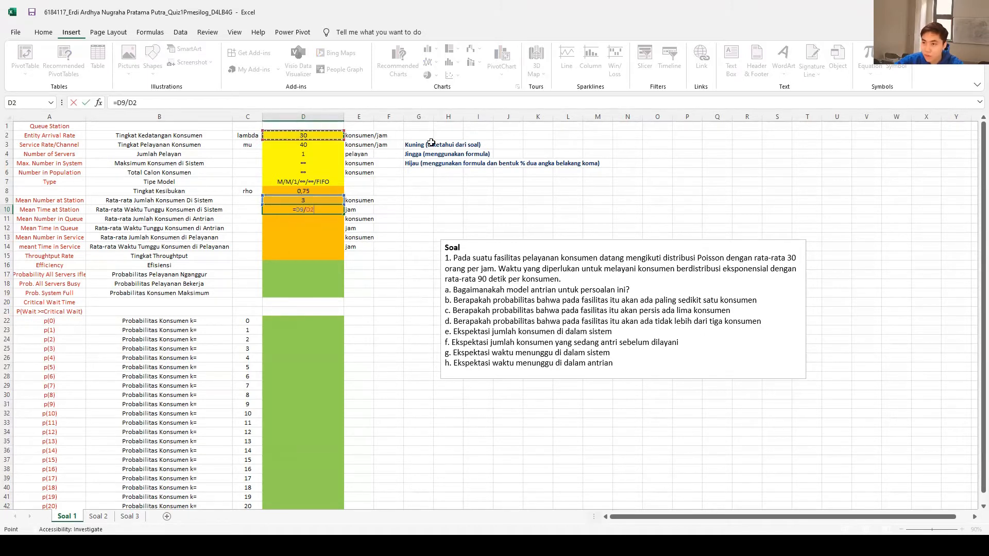
pyautogui.press('Return')
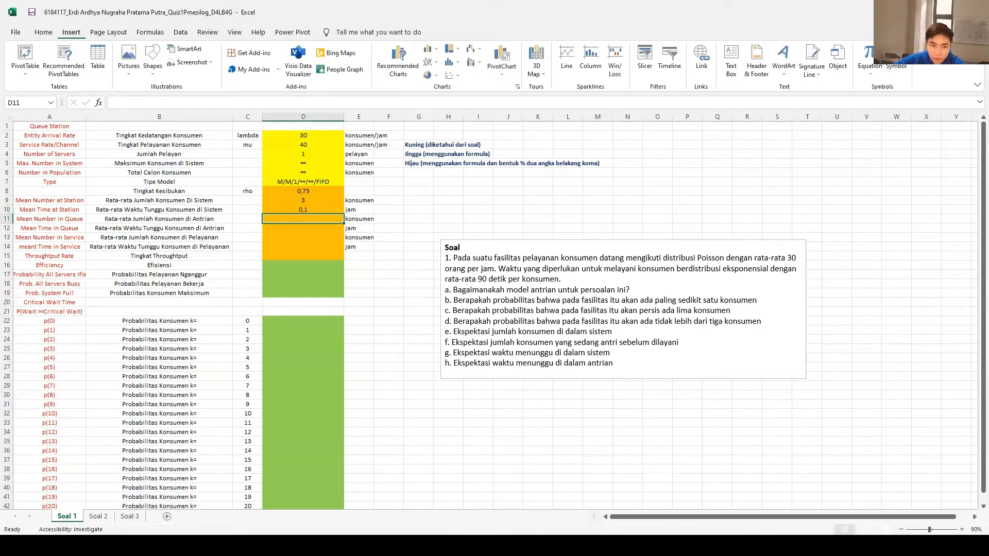
# Calculate the mean number in queue in D11 by multiplying rho by the mean number at station, =D8*D9
pyautogui.hotkey('alt', 'Tab')
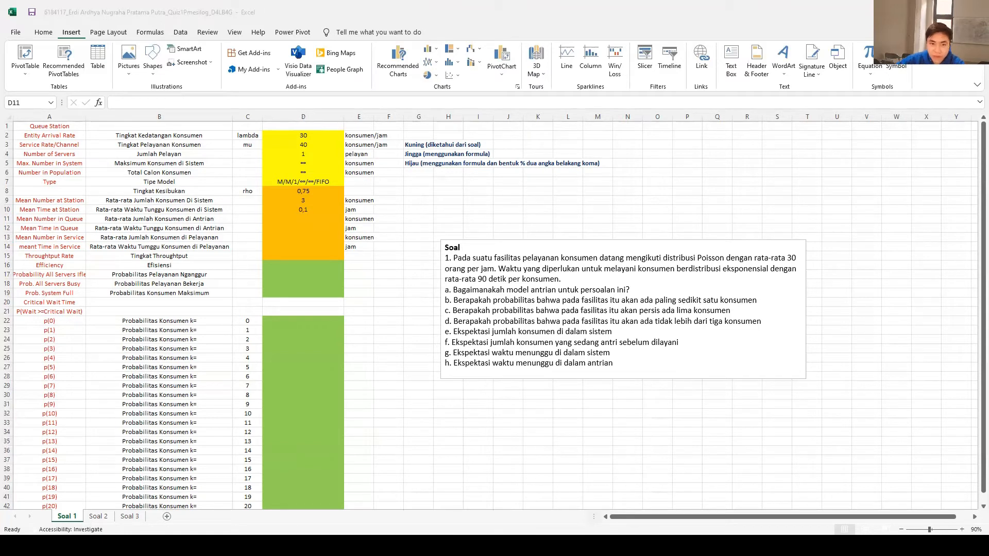
pyautogui.hotkey('alt', 'Tab')
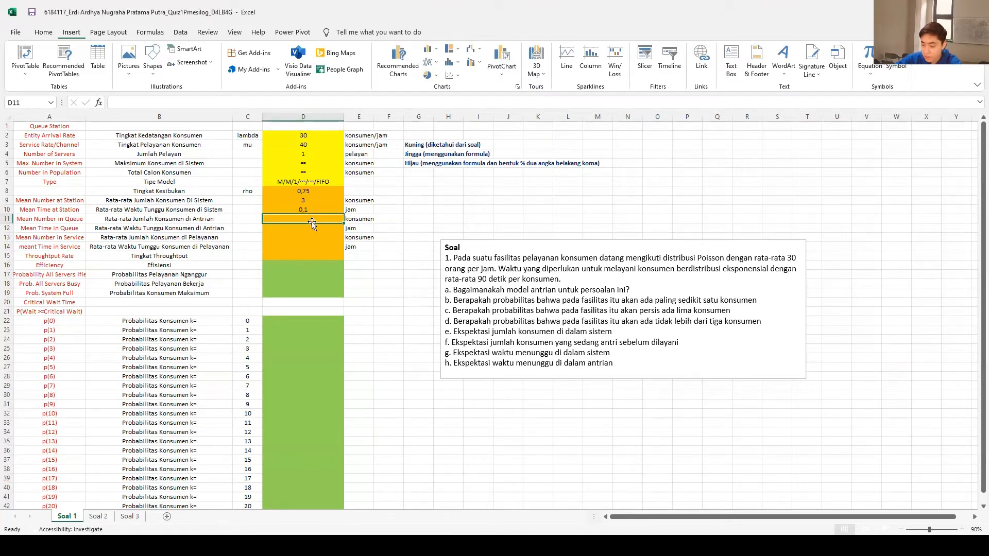
pyautogui.write('=')
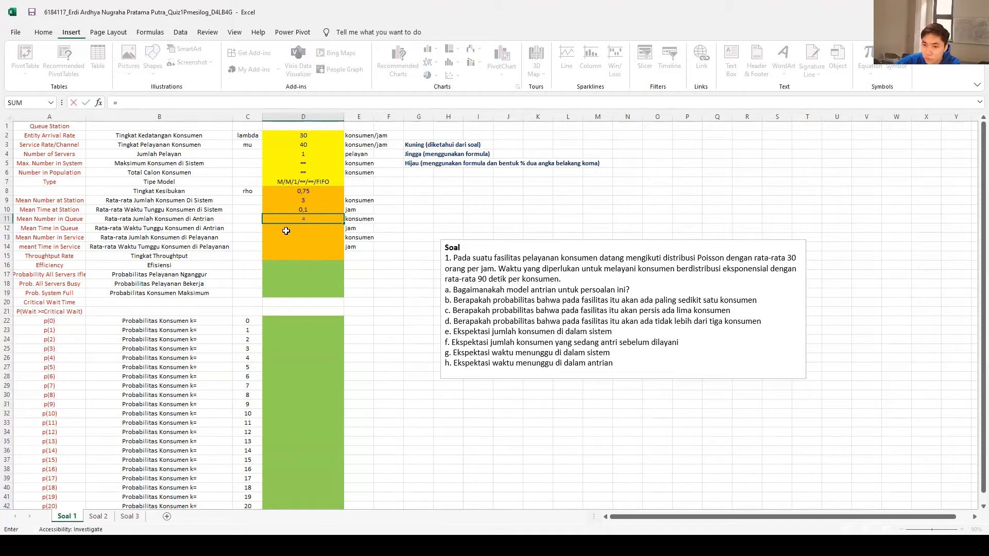
pyautogui.click(285, 191)
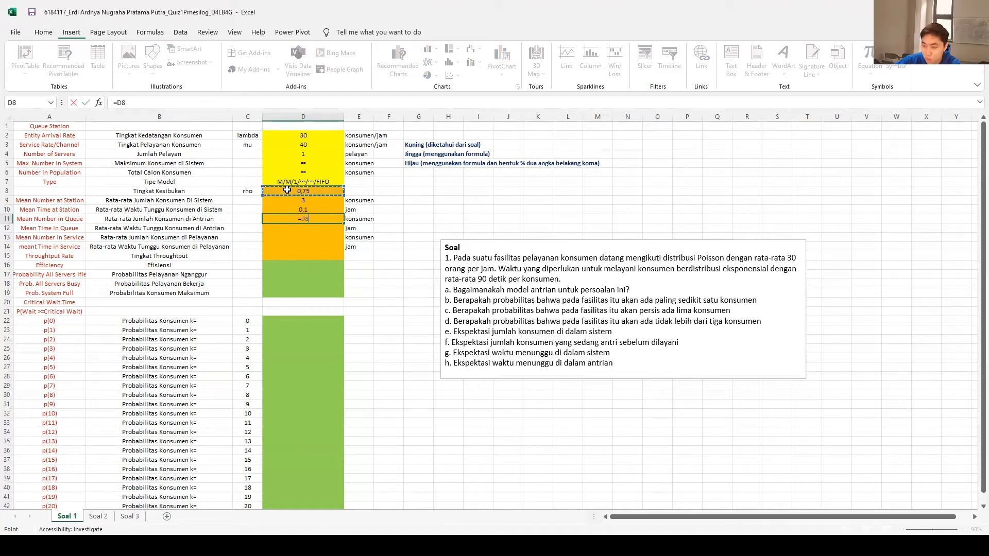
pyautogui.write('*')
pyautogui.click(295, 201)
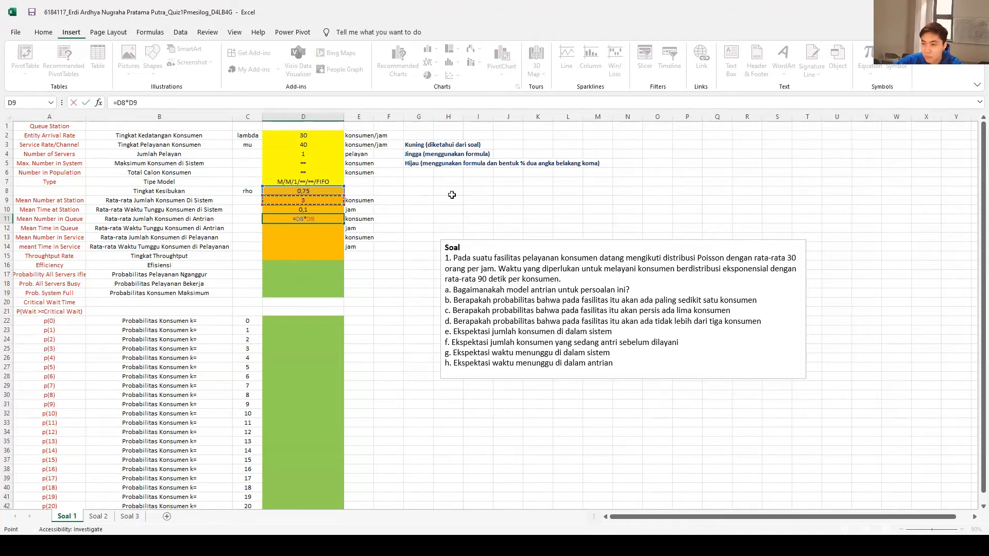
pyautogui.press('Return')
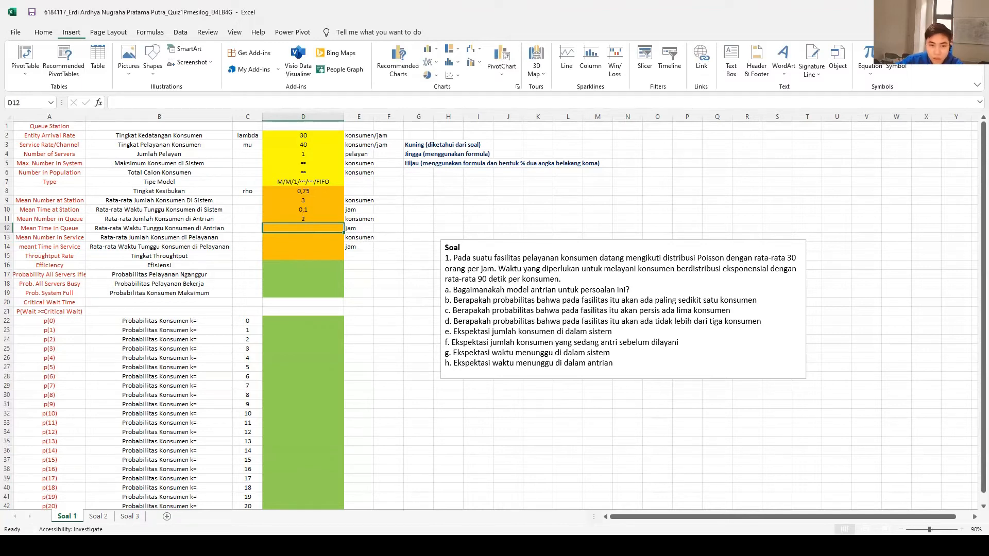
# Calculate the mean time in queue in D12 by dividing the mean number in queue by the arrival rate, =D11/D2
pyautogui.hotkey('alt', 'Tab')
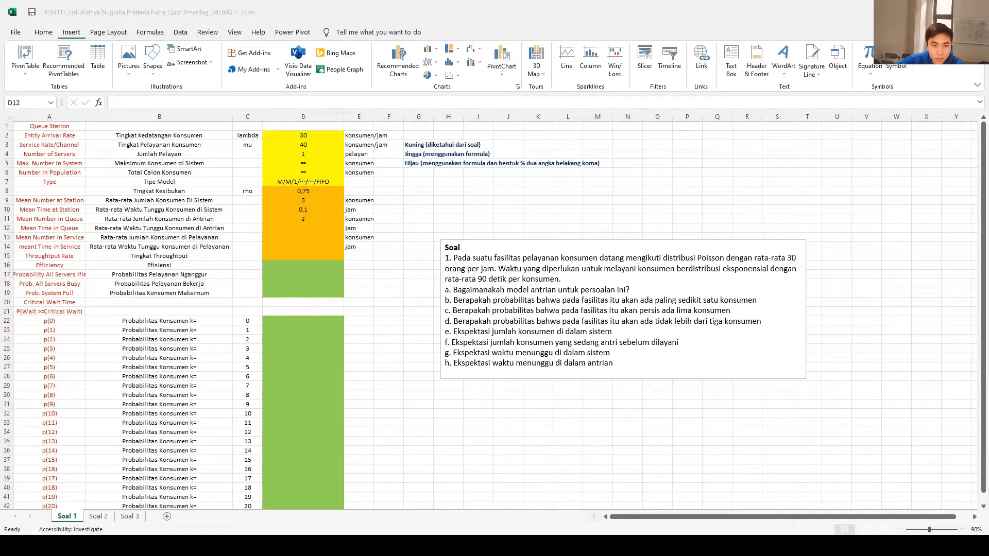
pyautogui.click(308, 227)
pyautogui.write('=')
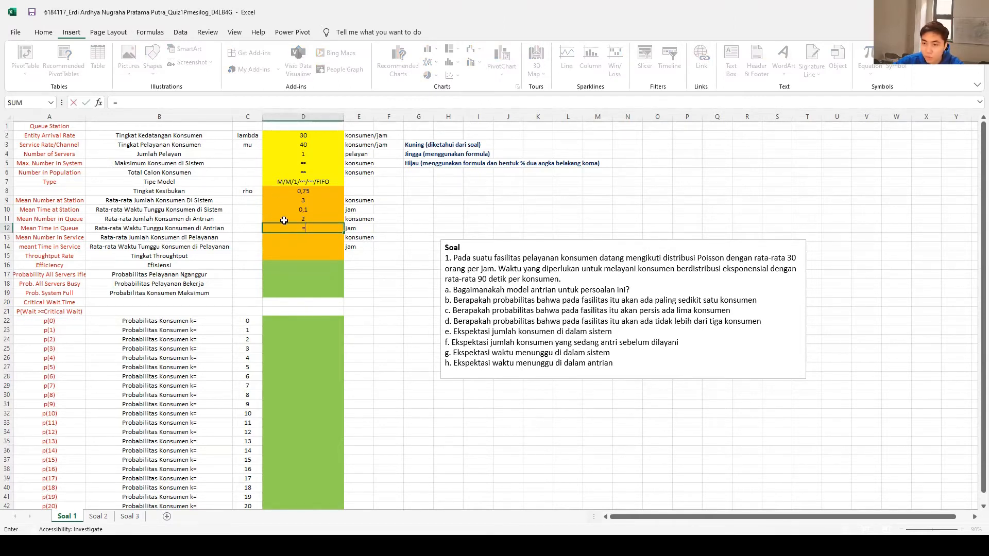
pyautogui.click(308, 218)
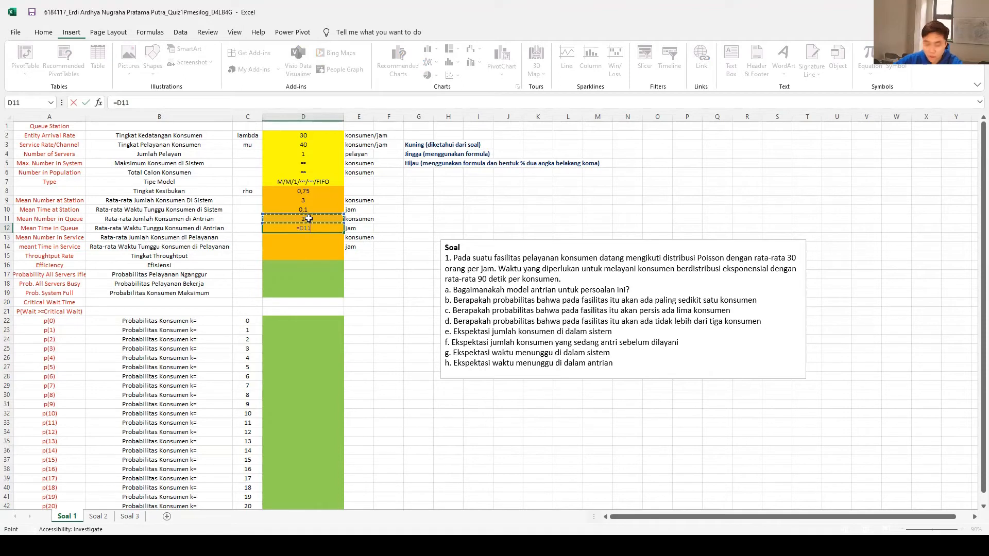
pyautogui.write('/')
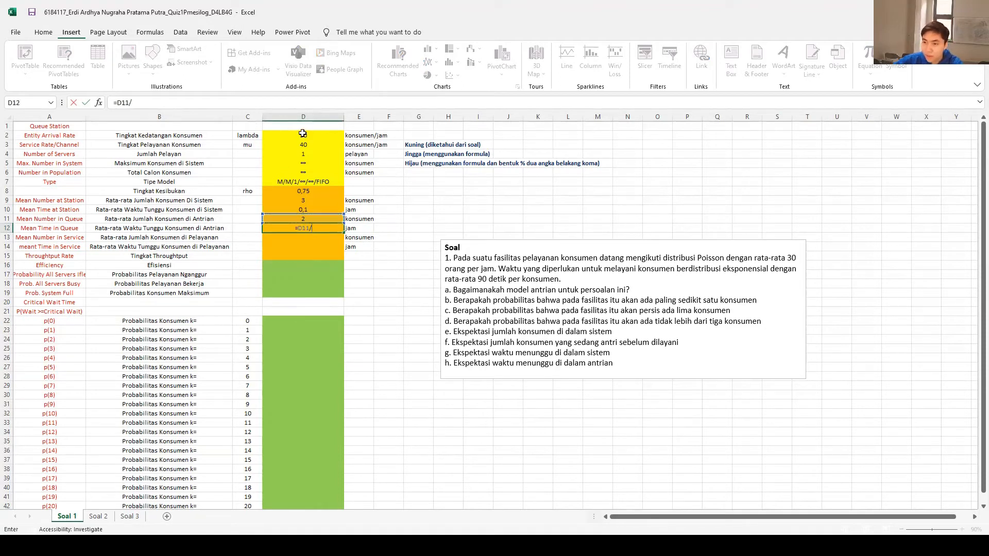
pyautogui.click(303, 134)
pyautogui.press('Return')
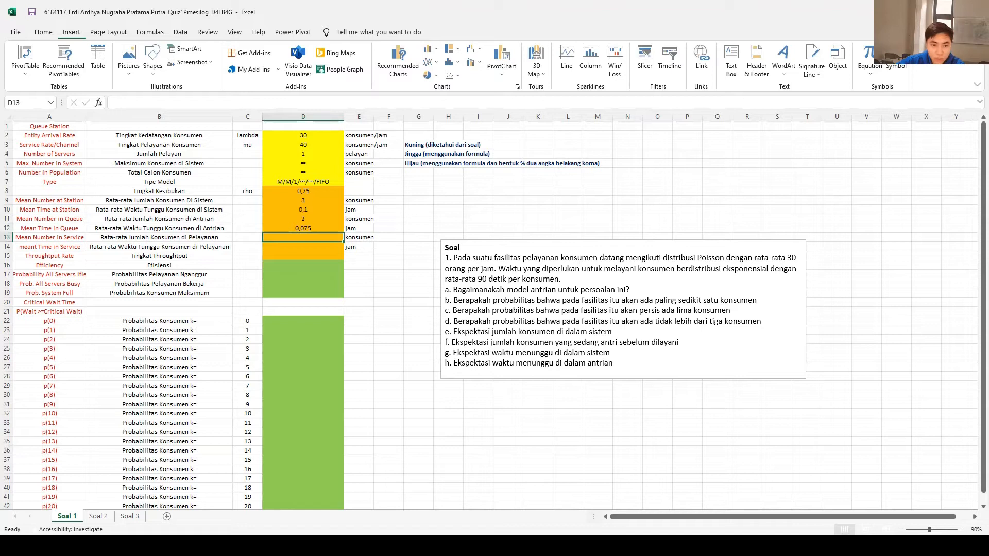
# Calculate the mean number in service in D13 by subtracting the mean number in queue from the mean number at station, =D9-D11
pyautogui.hotkey('alt', 'Tab')
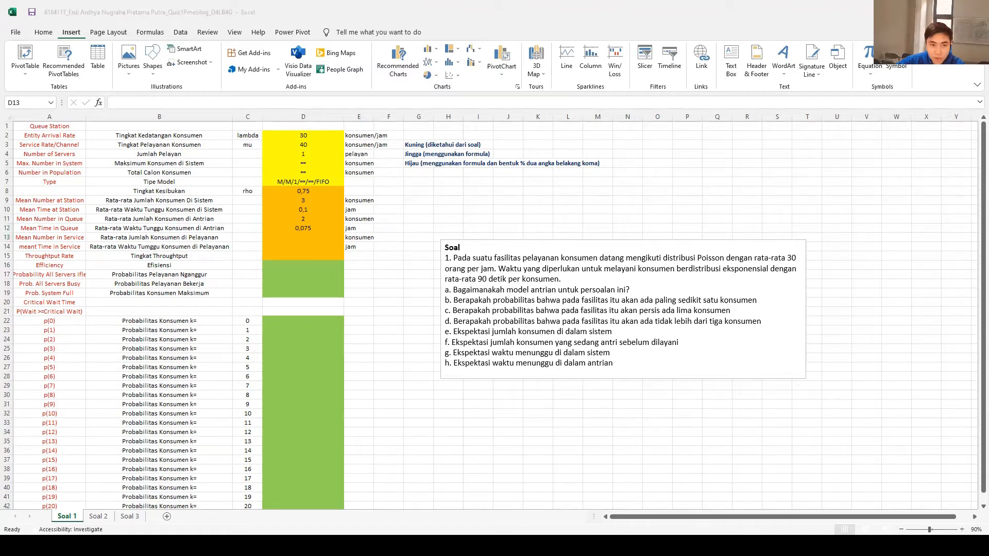
pyautogui.click(306, 239)
pyautogui.write('=')
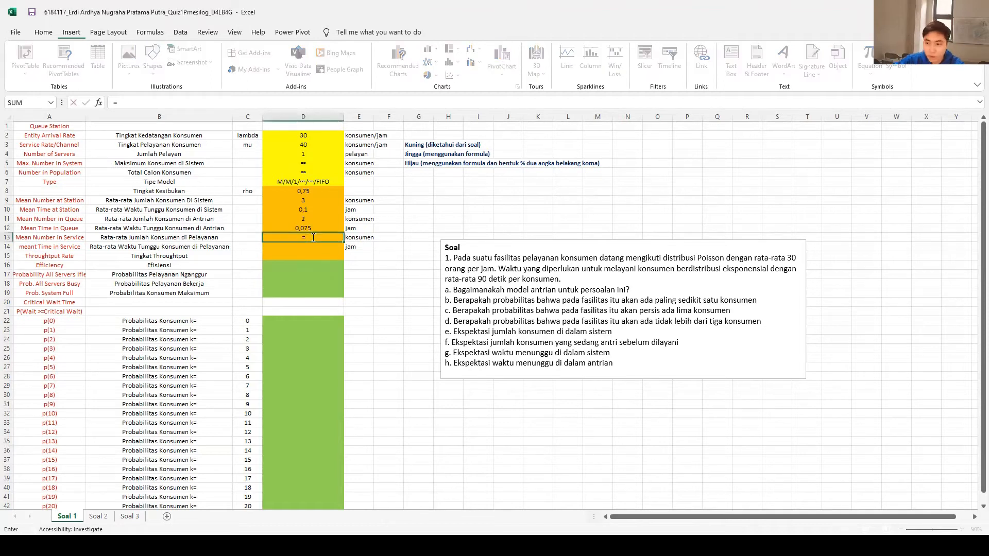
pyautogui.click(288, 200)
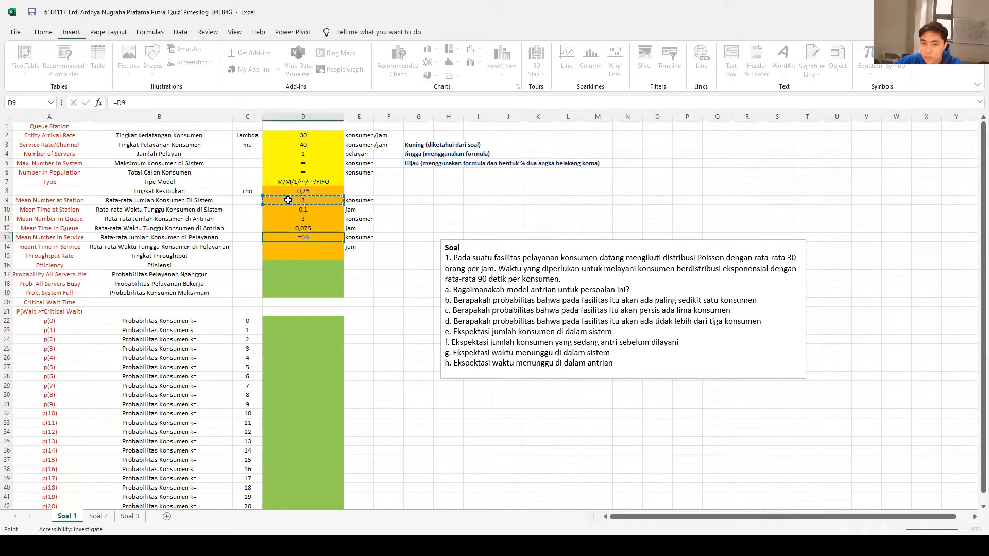
pyautogui.write('-')
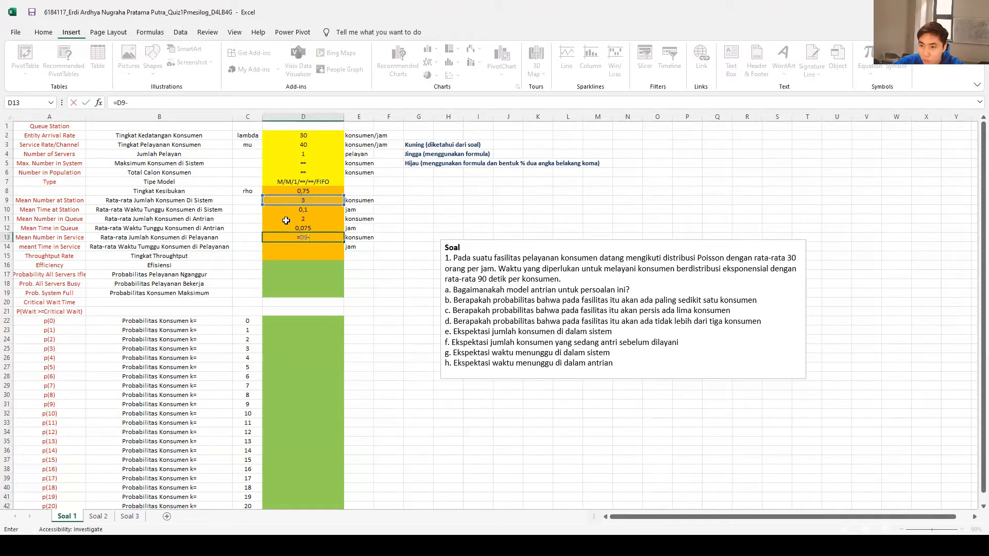
pyautogui.click(289, 218)
pyautogui.press('Return')
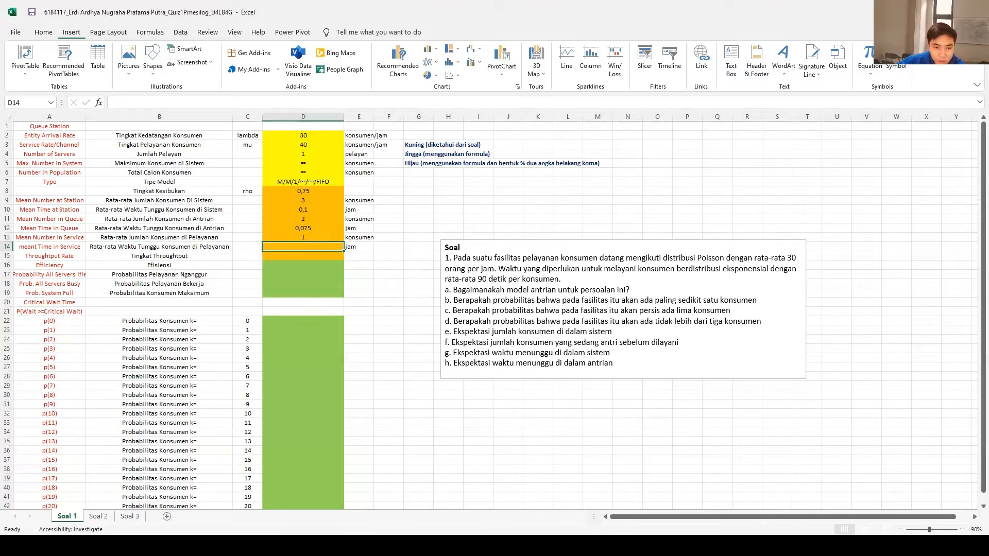
# Calculate the mean time in service in D14 by subtracting the mean time in queue from the mean time at station, =D10-D12
pyautogui.hotkey('alt', 'Tab')
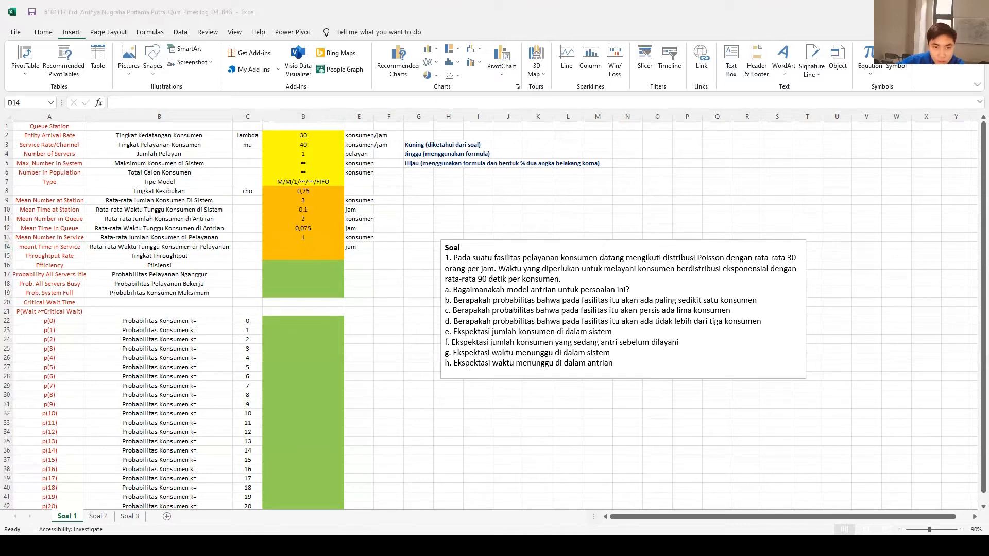
pyautogui.click(324, 248)
pyautogui.write('=')
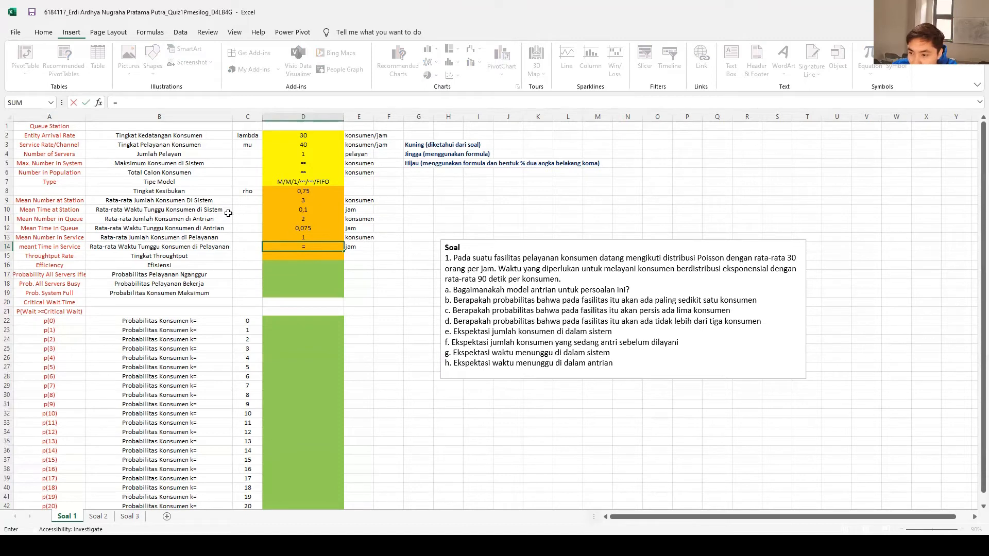
pyautogui.click(295, 211)
pyautogui.write('-')
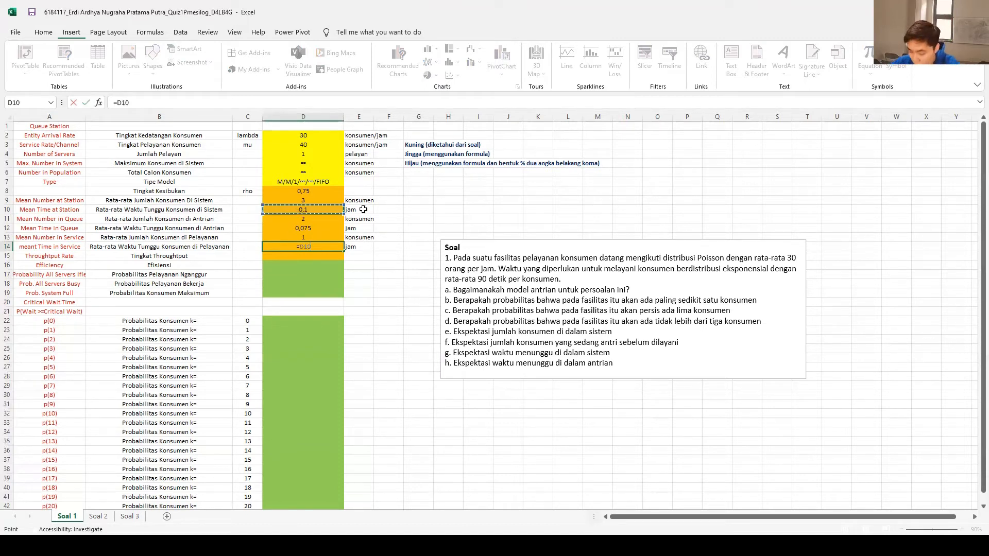
pyautogui.click(303, 228)
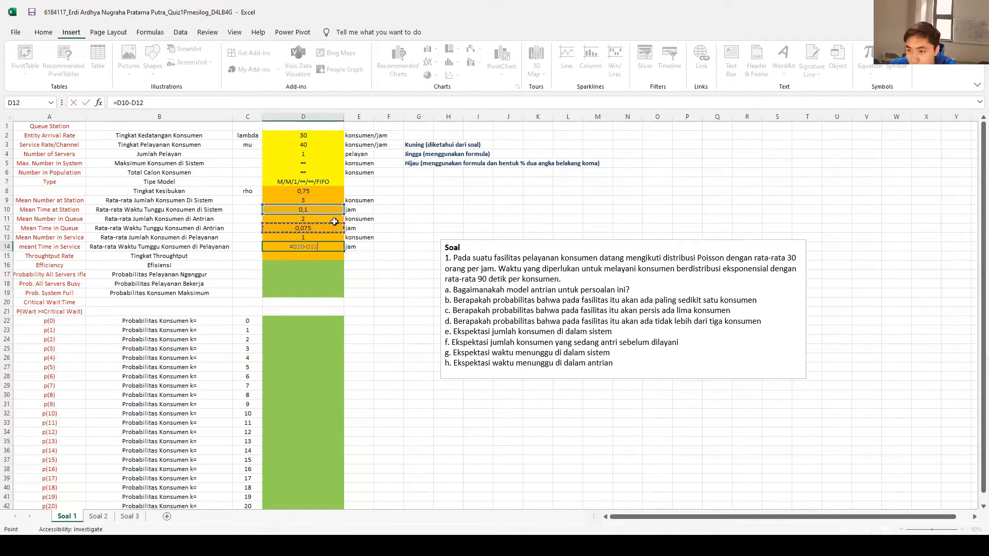
pyautogui.press('Return')
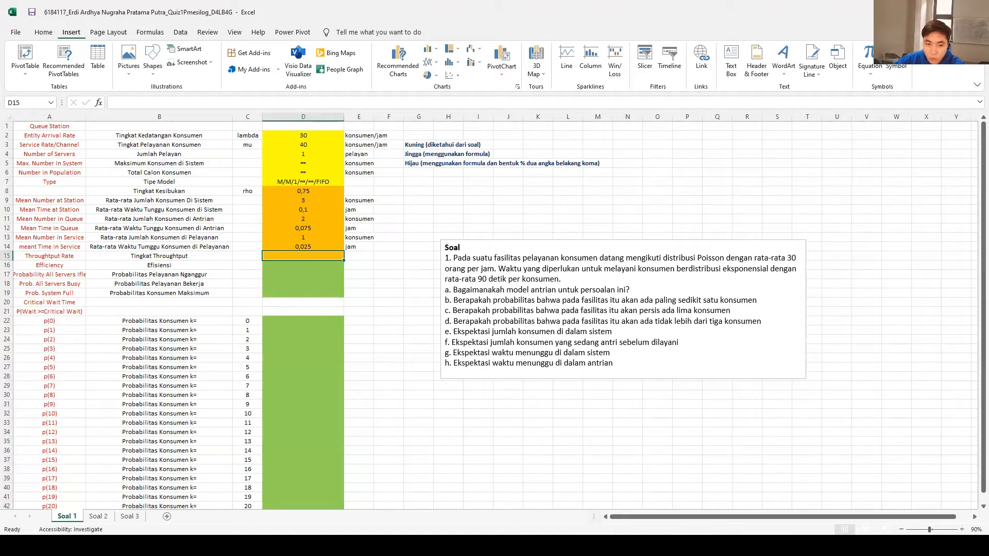
pyautogui.hotkey('alt', 'Tab')
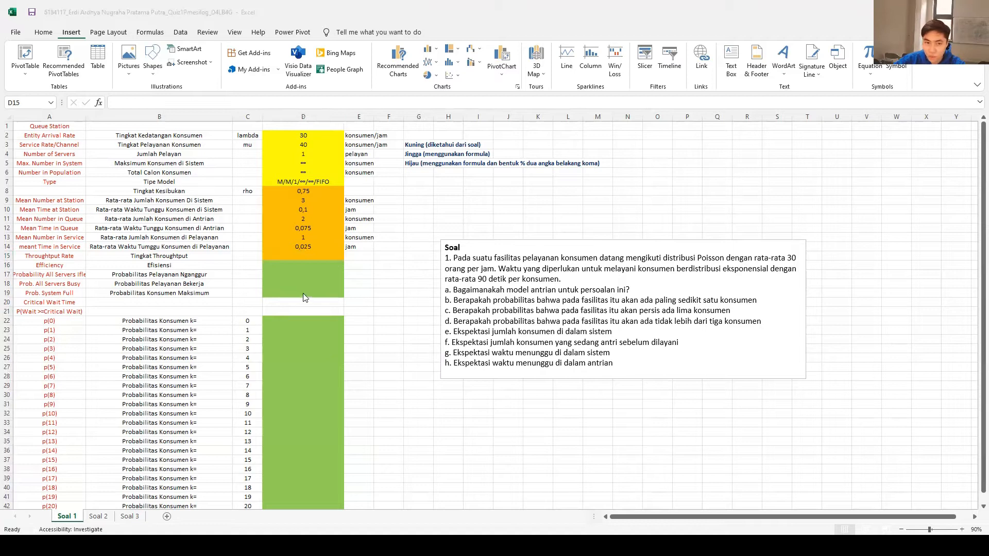
# Calculate the probability that the system is full in D19 from rho with the formula =D8^20*(1-D8)
pyautogui.hotkey('alt', 'Tab')
pyautogui.click(318, 292)
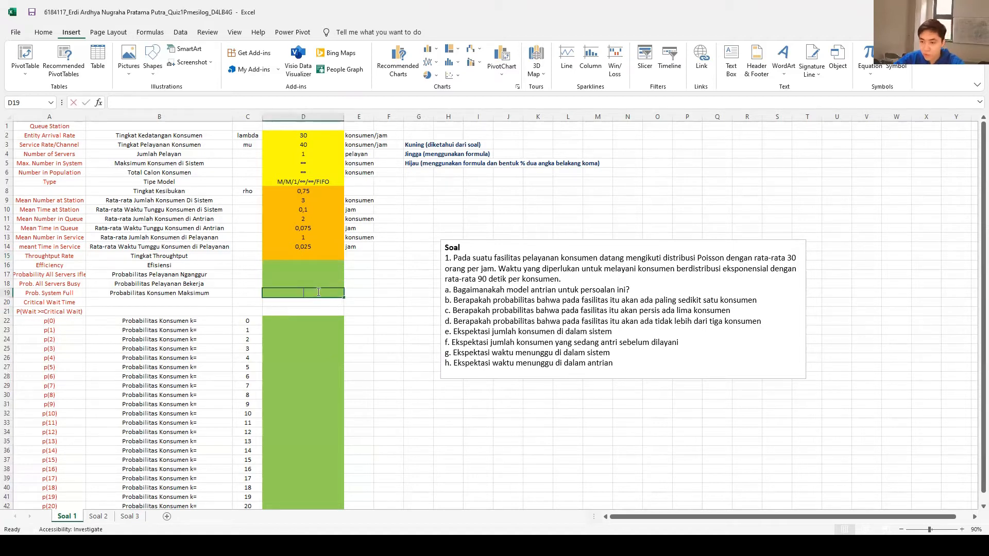
pyautogui.write('=')
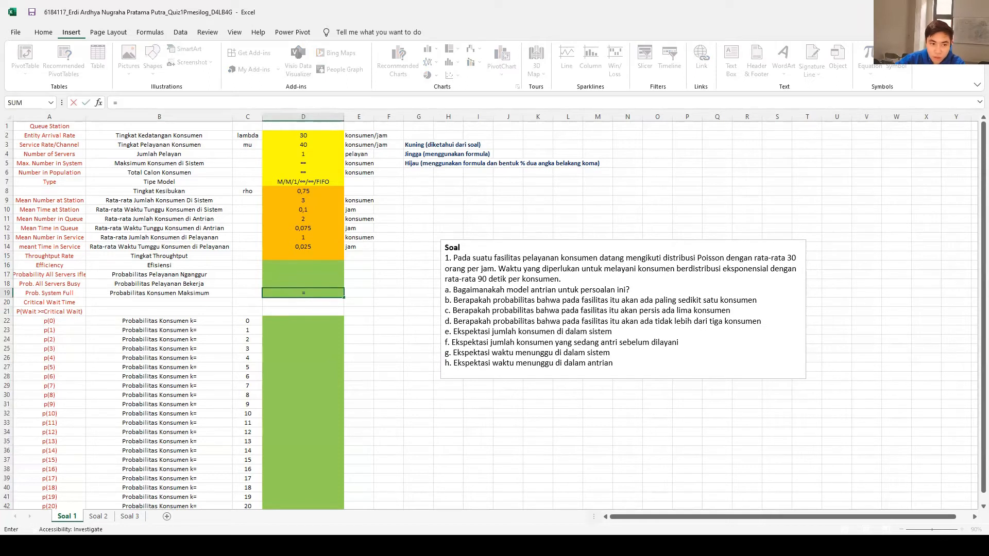
pyautogui.click(312, 191)
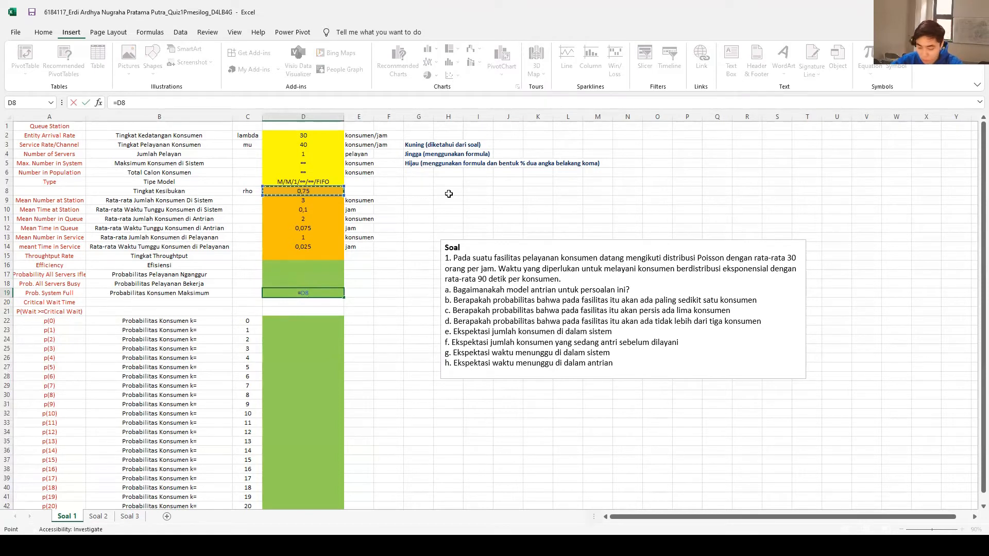
pyautogui.write('^')
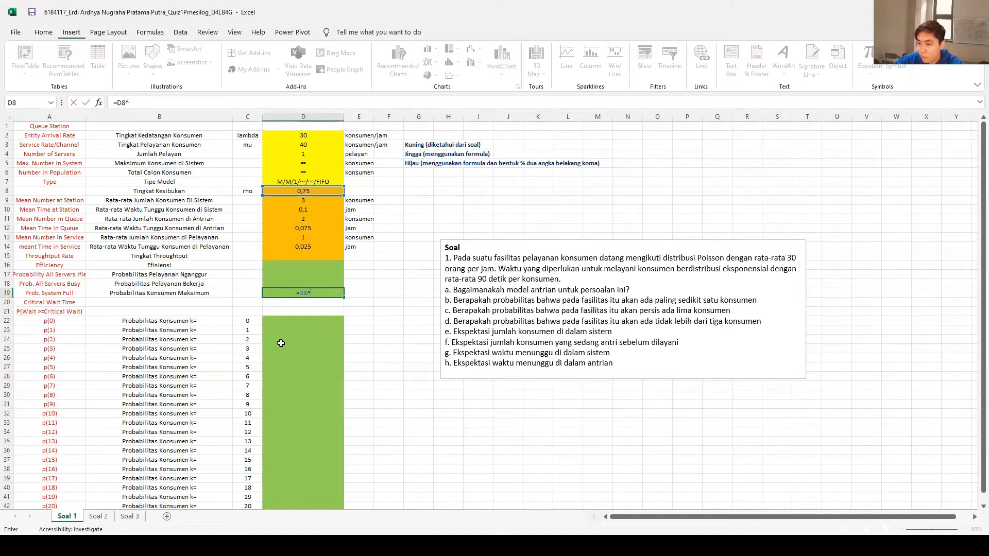
pyautogui.write('20')
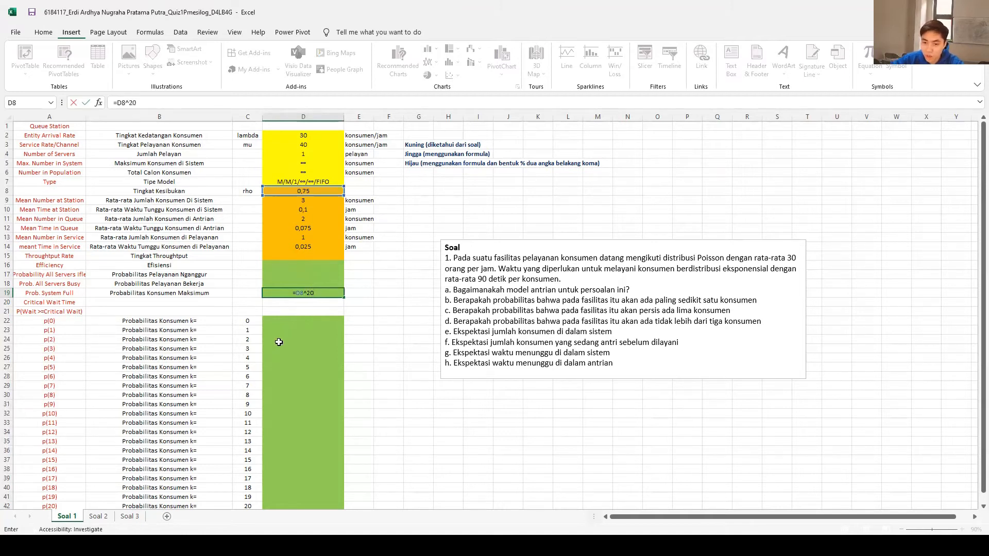
pyautogui.write('*(1')
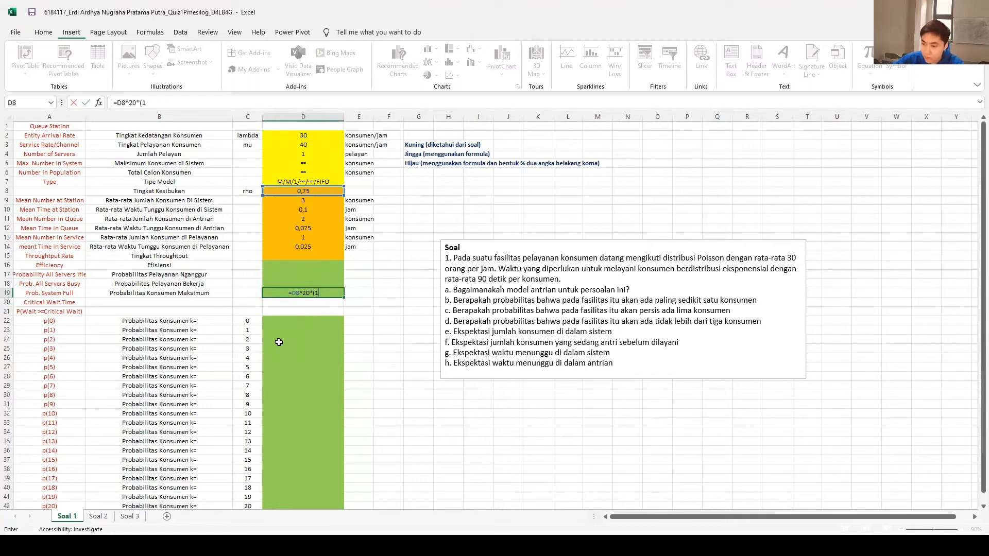
pyautogui.write('-')
pyautogui.click(309, 191)
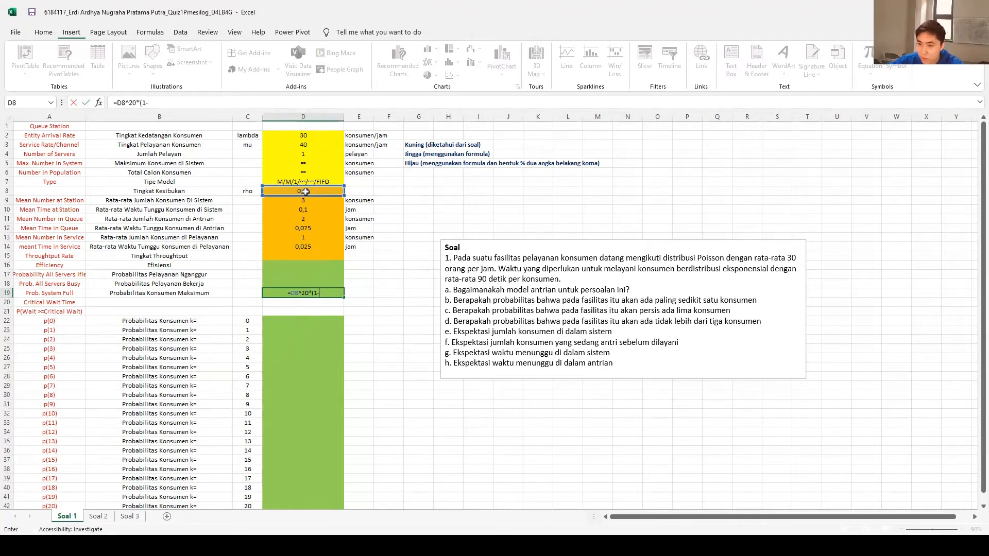
pyautogui.write(')')
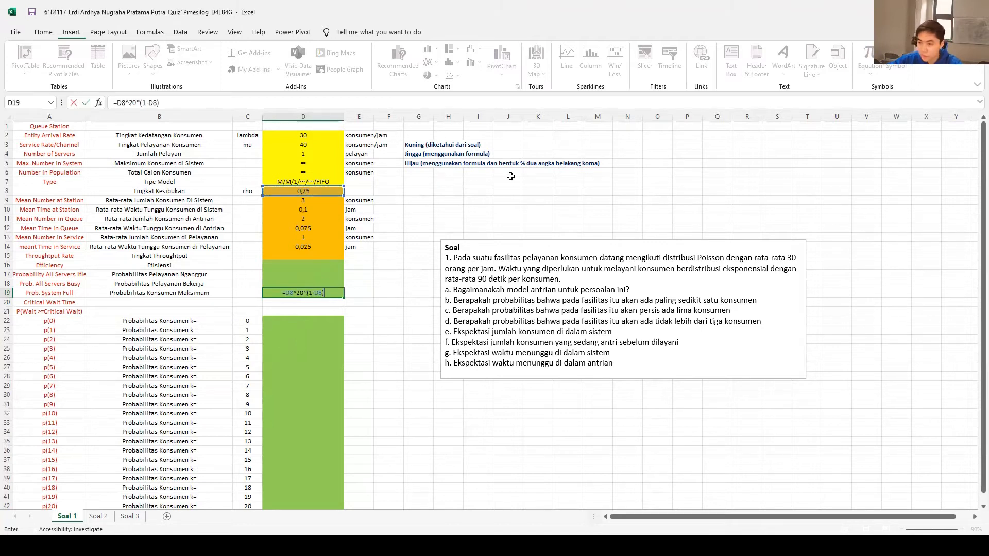
pyautogui.press('Return')
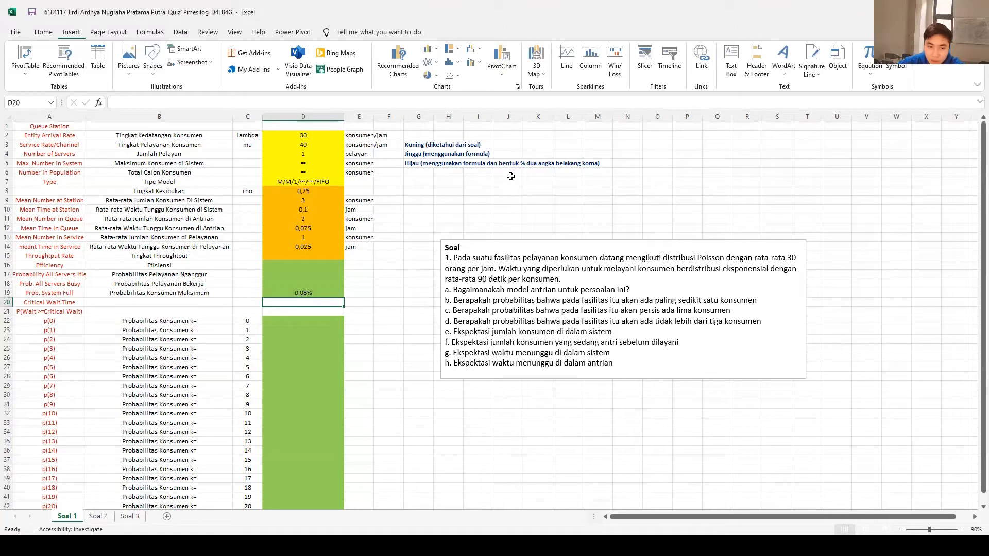
# Calculate the throughput rate in D15 from the arrival rate and the system-full probability, =D2*(1-D19)
pyautogui.click(309, 255)
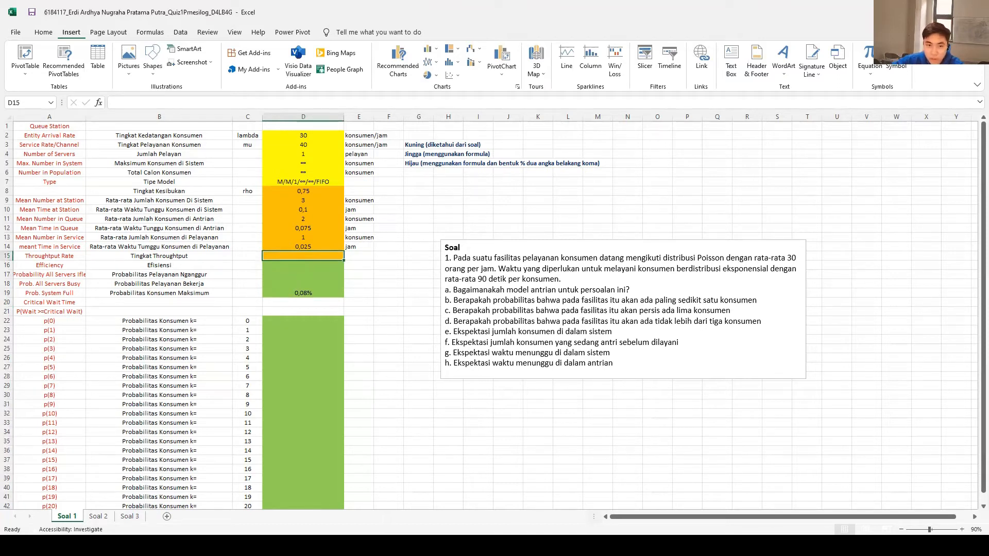
pyautogui.hotkey('alt', 'Tab')
pyautogui.hotkey('alt', 'Tab')
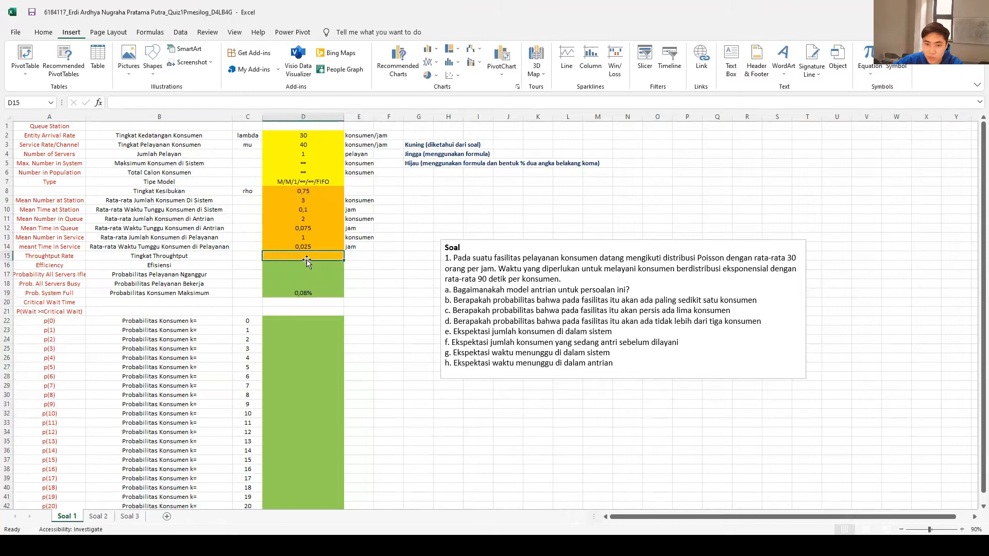
pyautogui.write('=')
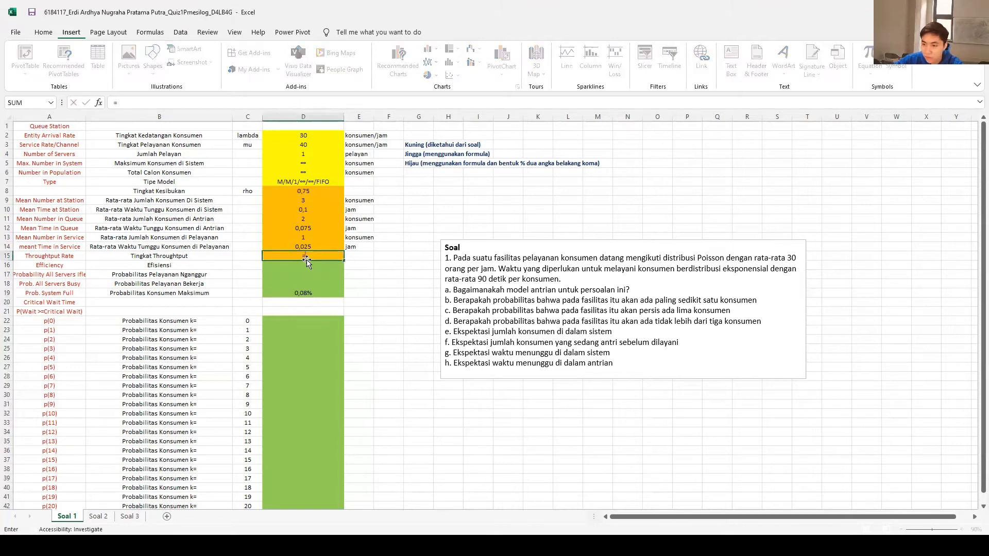
pyautogui.click(181, 135)
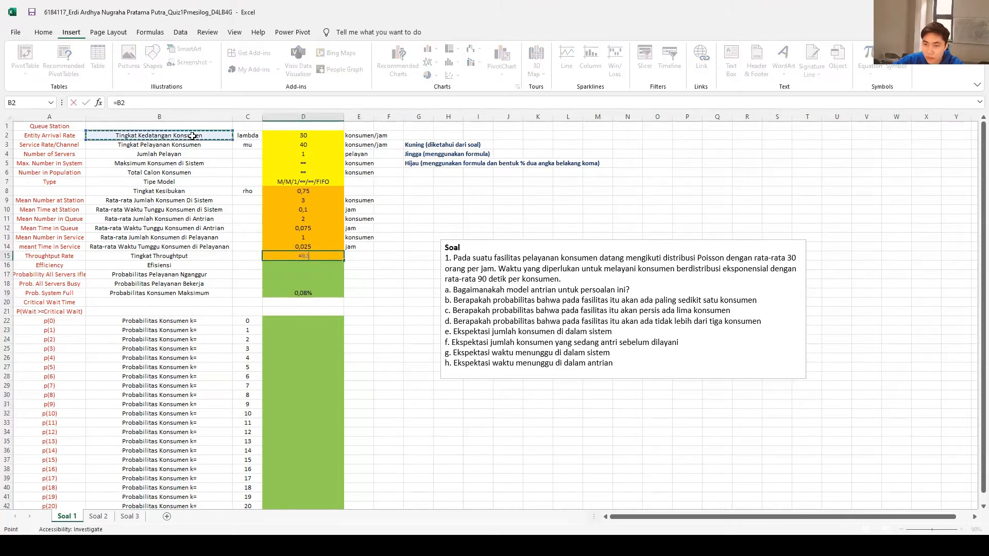
pyautogui.click(277, 137)
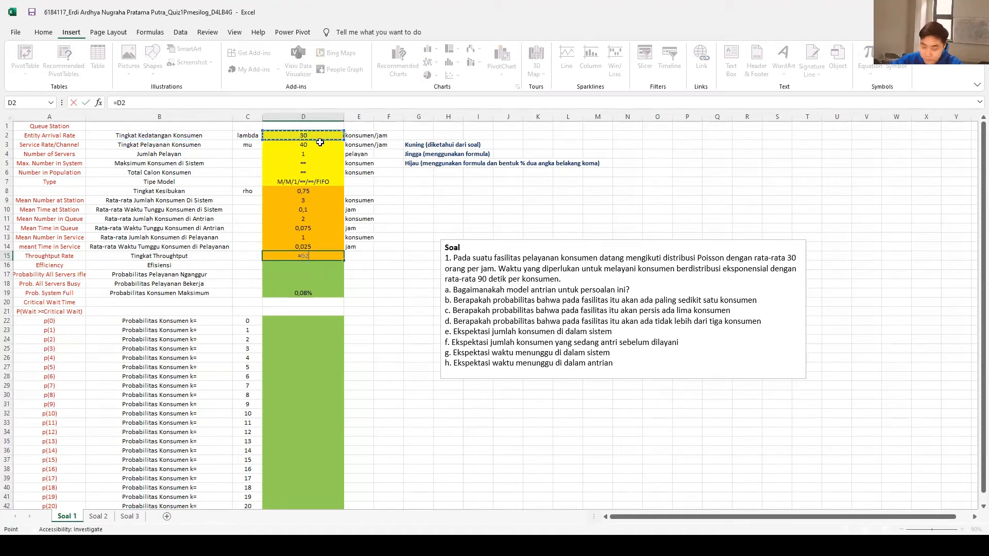
pyautogui.write('*(')
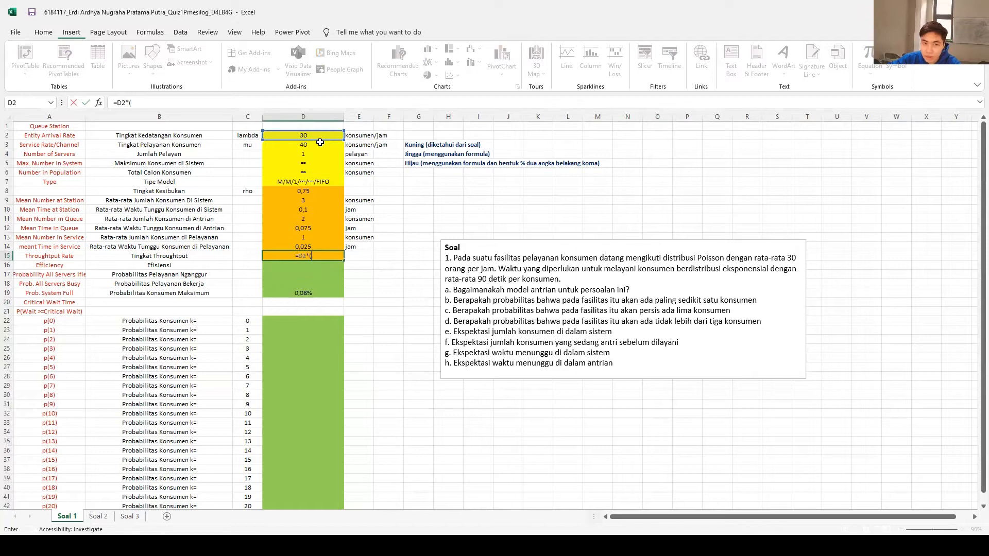
pyautogui.write('1-')
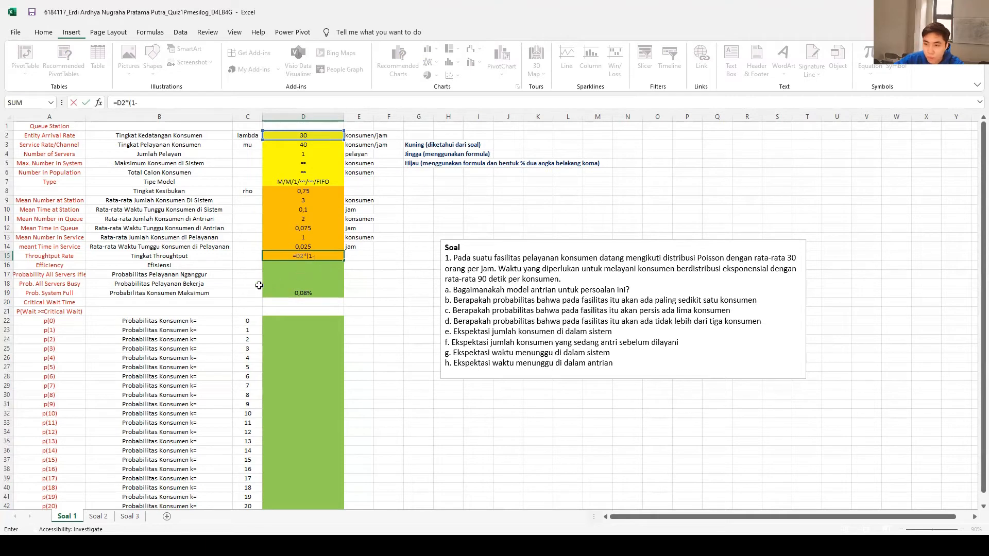
pyautogui.click(297, 294)
pyautogui.write(')')
pyautogui.press('Return')
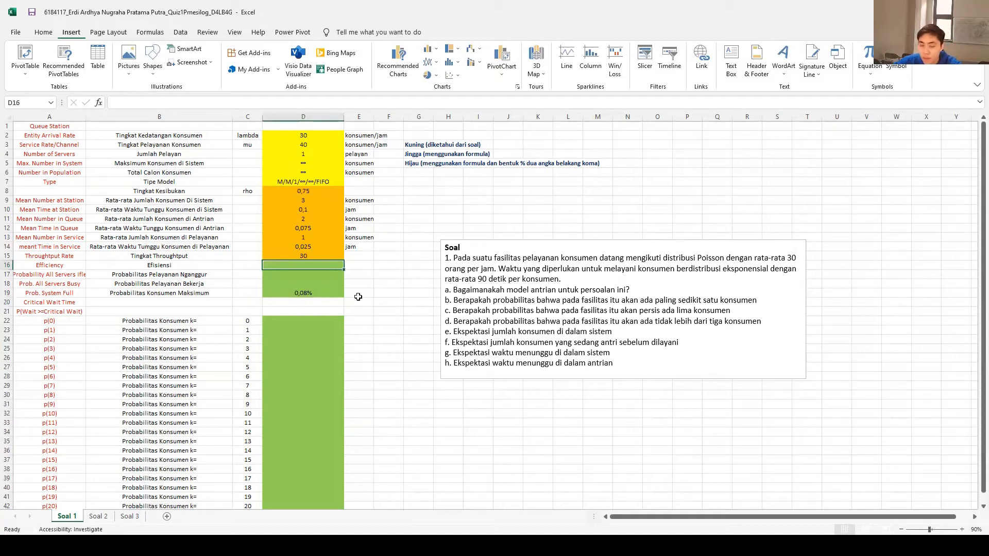
# Calculate the p(0) probability in D22 by subtracting rho from one, =1-D8
pyautogui.click(149, 321)
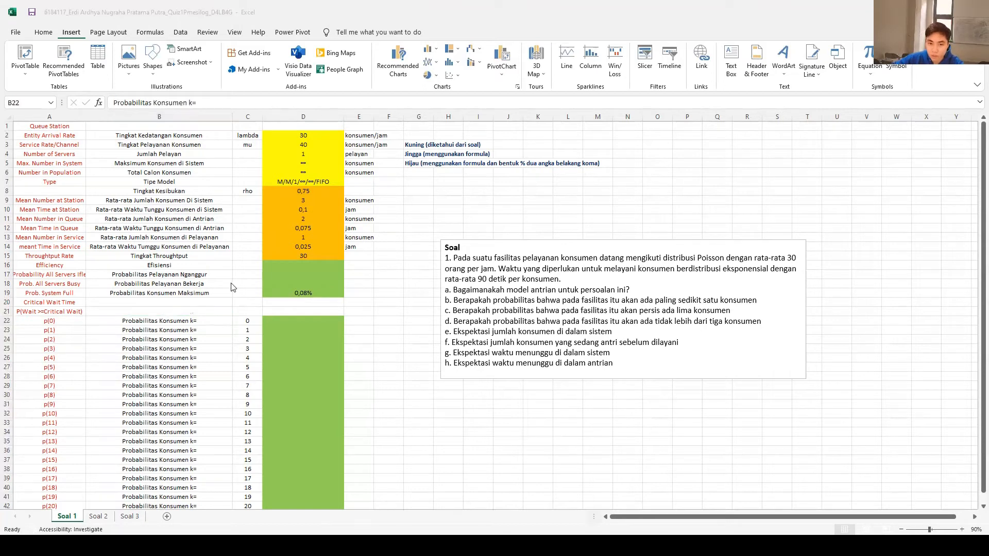
pyautogui.click(312, 321)
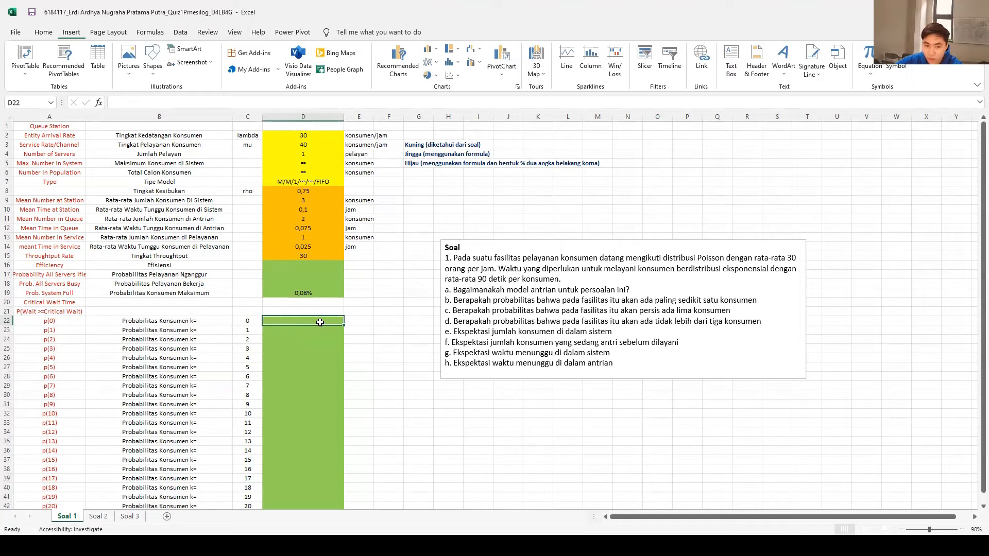
pyautogui.write('=')
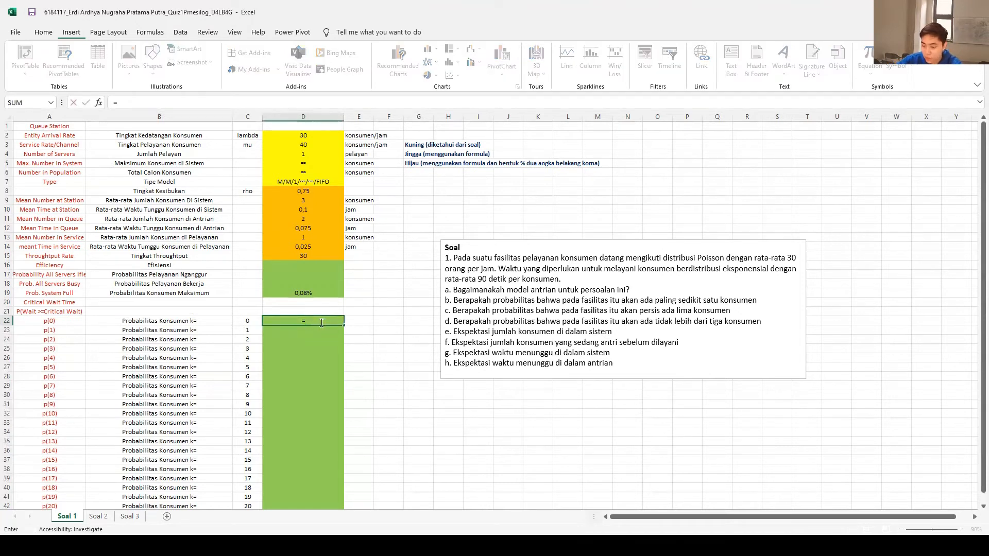
pyautogui.write('1-')
pyautogui.click(328, 191)
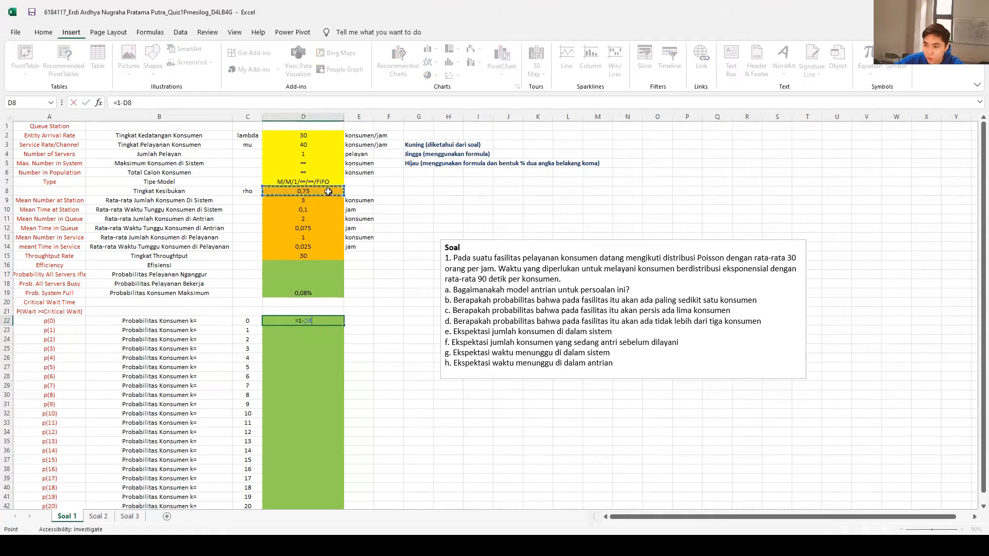
pyautogui.press('Return')
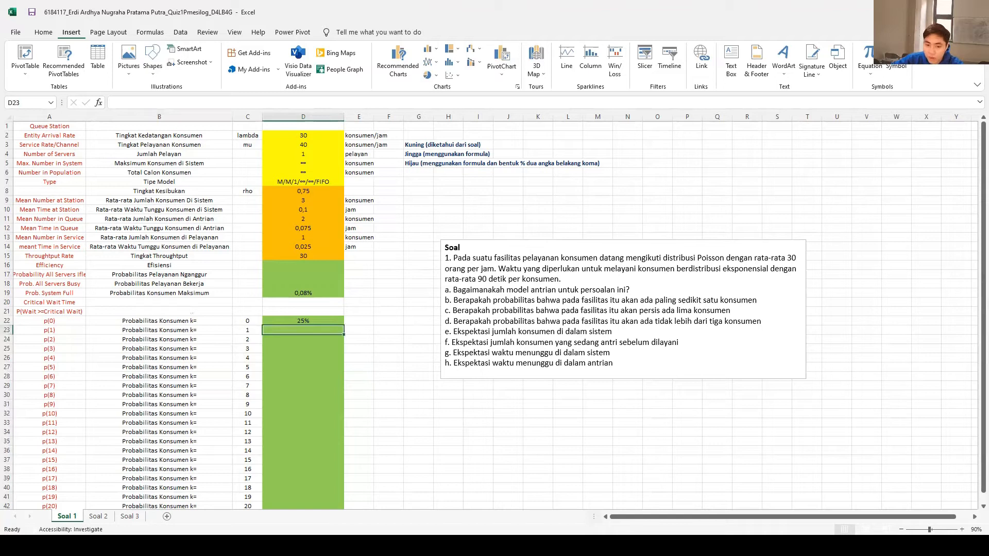
# Calculate the p(1) probability in D23 using absolute references to rho, =$D$8*(1-$D$8)
pyautogui.hotkey('alt', 'Tab')
pyautogui.click(316, 328)
pyautogui.write('=')
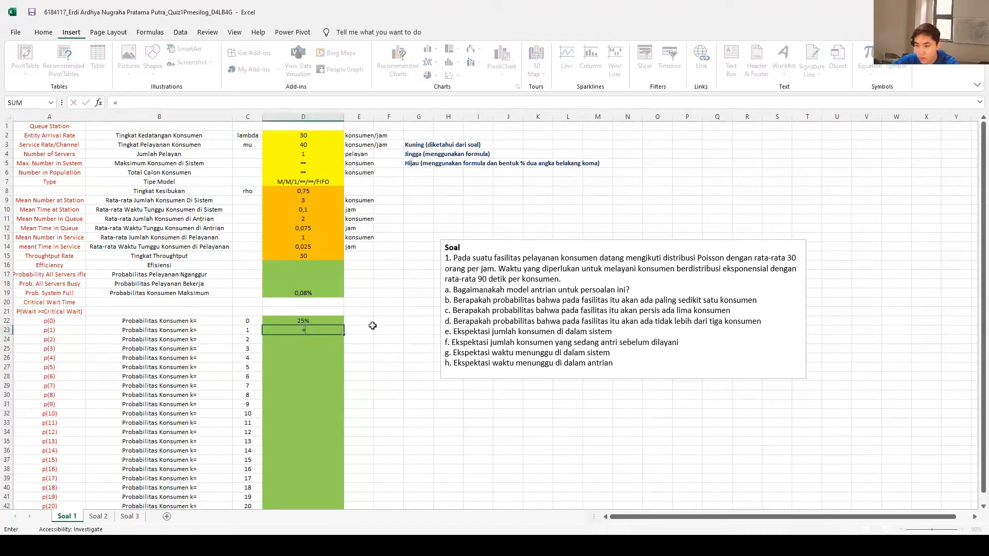
pyautogui.click(295, 191)
pyautogui.press('F4')
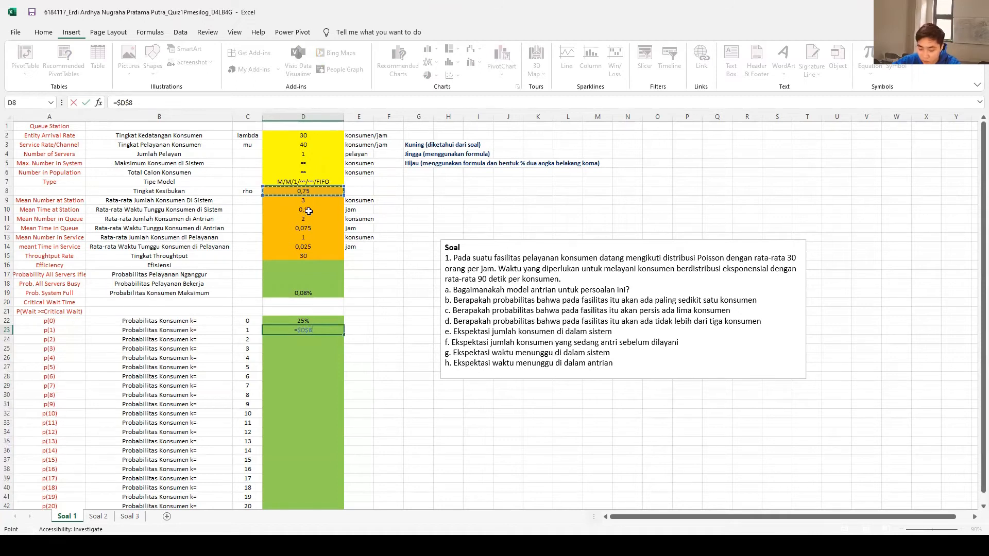
pyautogui.write('*(1-')
pyautogui.click(300, 192)
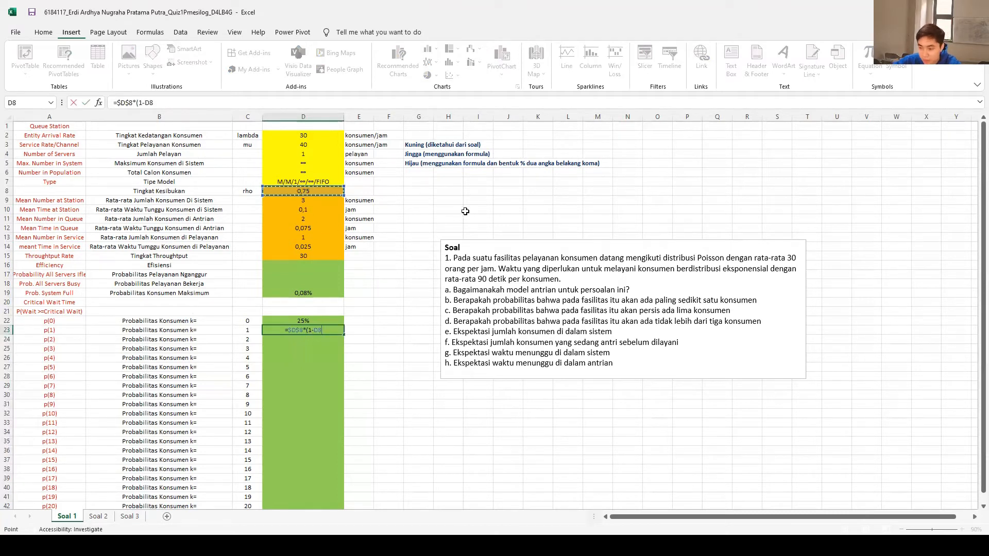
pyautogui.press('F4')
pyautogui.write(')')
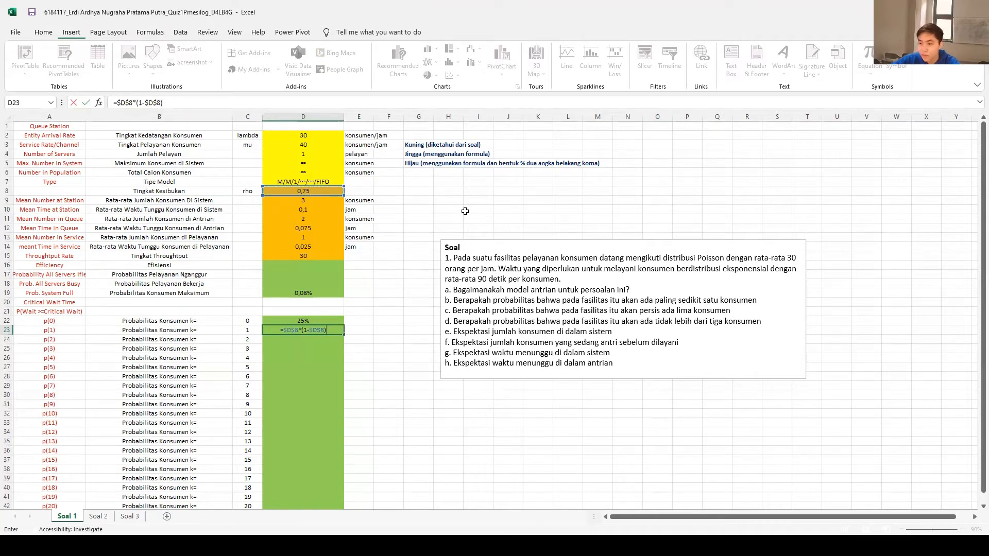
pyautogui.press('Return')
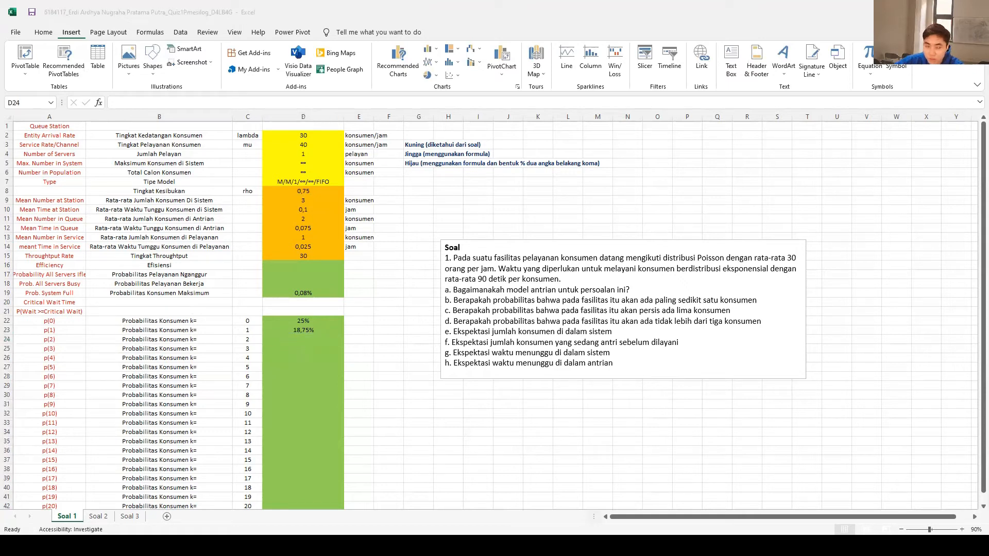
# Fill the p(1) formula from D23 down through the p(20) row in D42
pyautogui.click(319, 328)
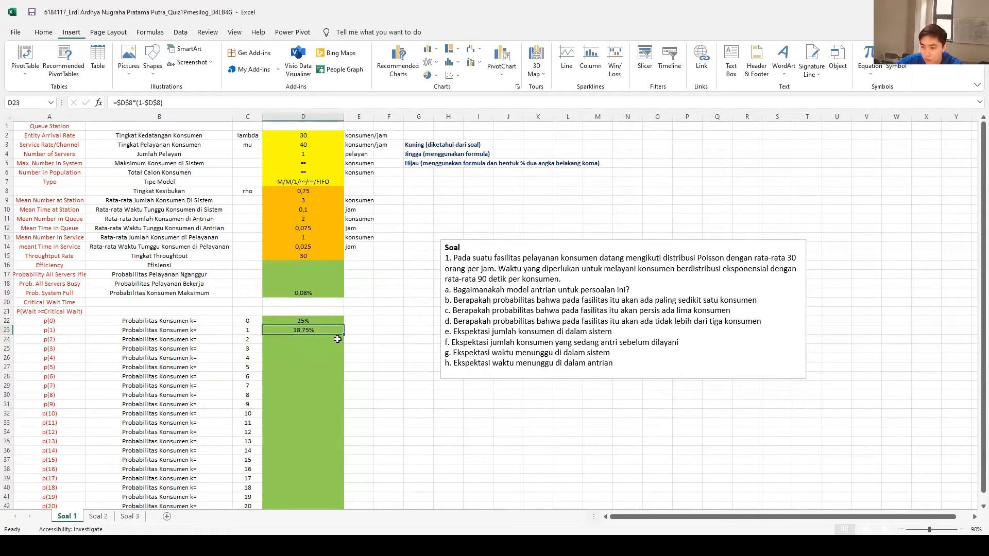
pyautogui.moveTo(344, 335); pyautogui.dragTo(321, 491)
pyautogui.scroll(1, 362, 438)
pyautogui.scroll(-1, 361, 438)
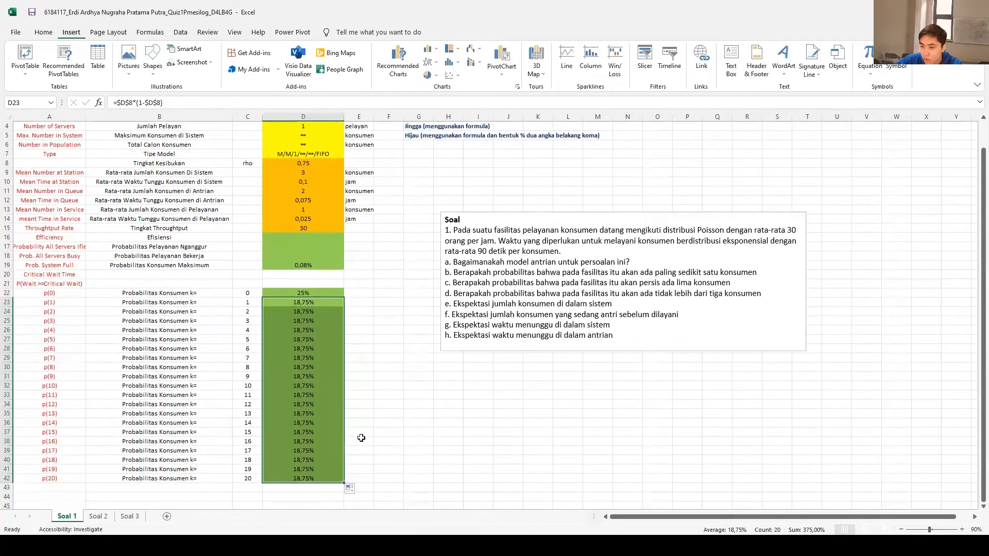
pyautogui.scroll(1, 349, 404)
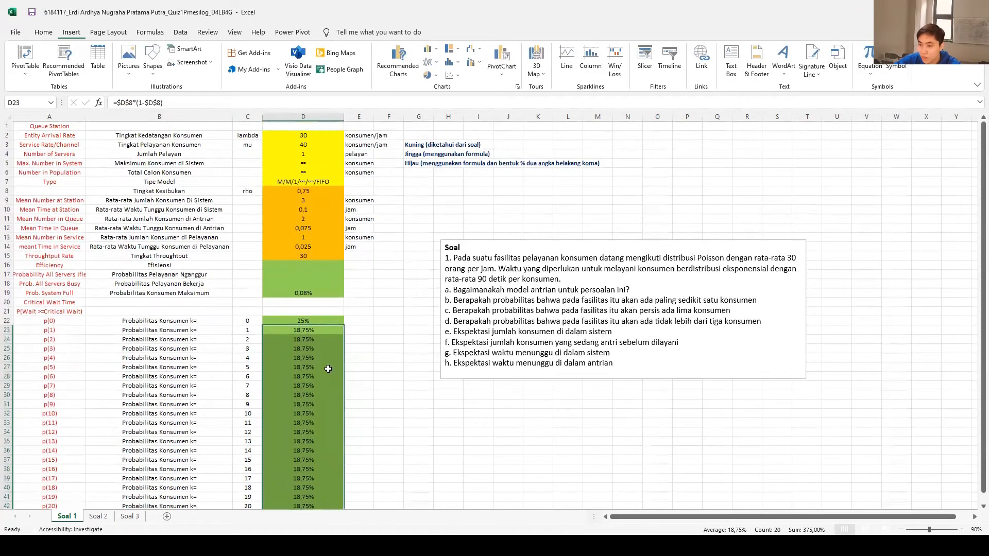
# Raise the first rho reference to the power 2 in the p(2) formula in D24, giving =$D$8^2*(1-$D$8)
pyautogui.click(310, 342)
pyautogui.press('Up')
pyautogui.press('Up')
pyautogui.press('Down')
pyautogui.press('Down')
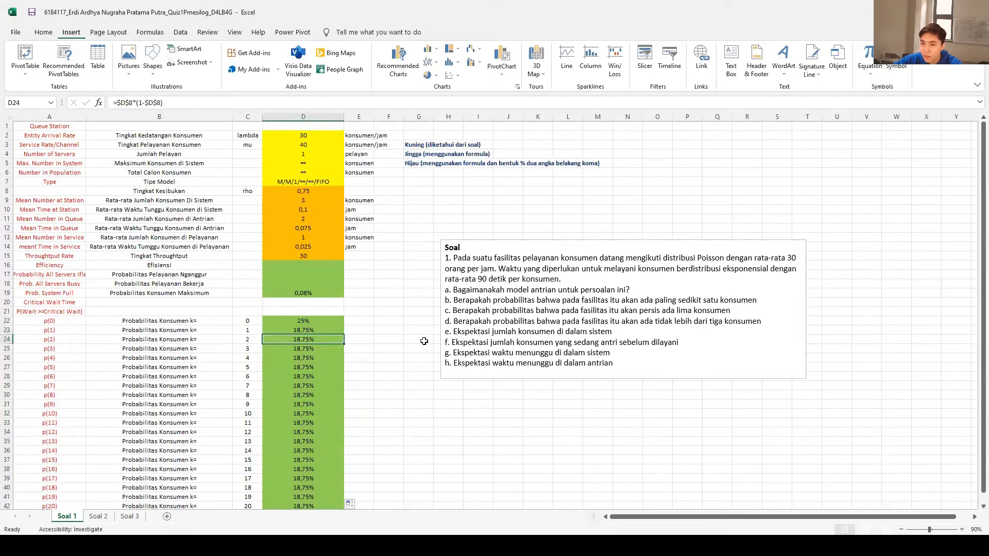
pyautogui.press('F2')
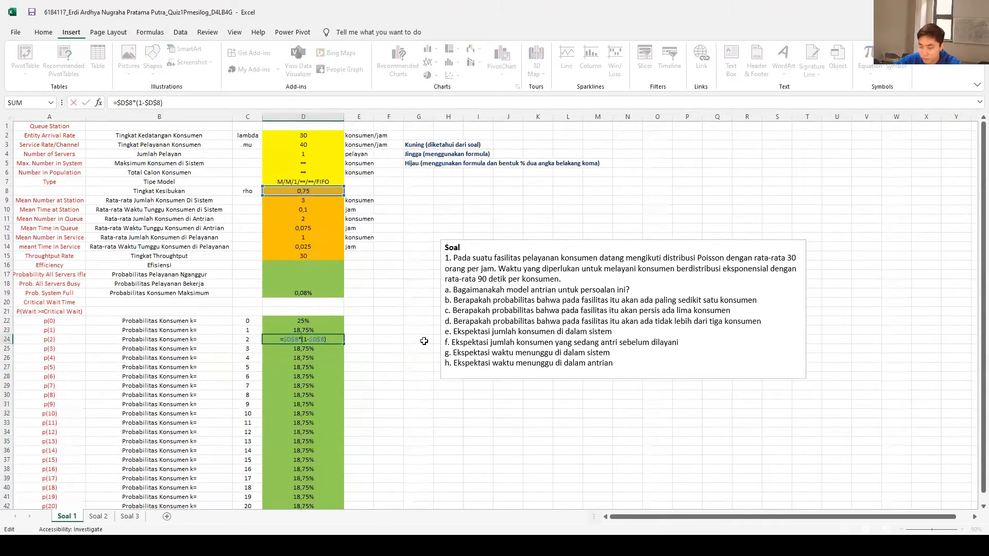
pyautogui.write('^2')
pyautogui.press('Return')
# Raise the first rho reference to the power 3 in the p(3) formula in D25, giving =$D$8^3*(1-$D$8)
pyautogui.press('F2')
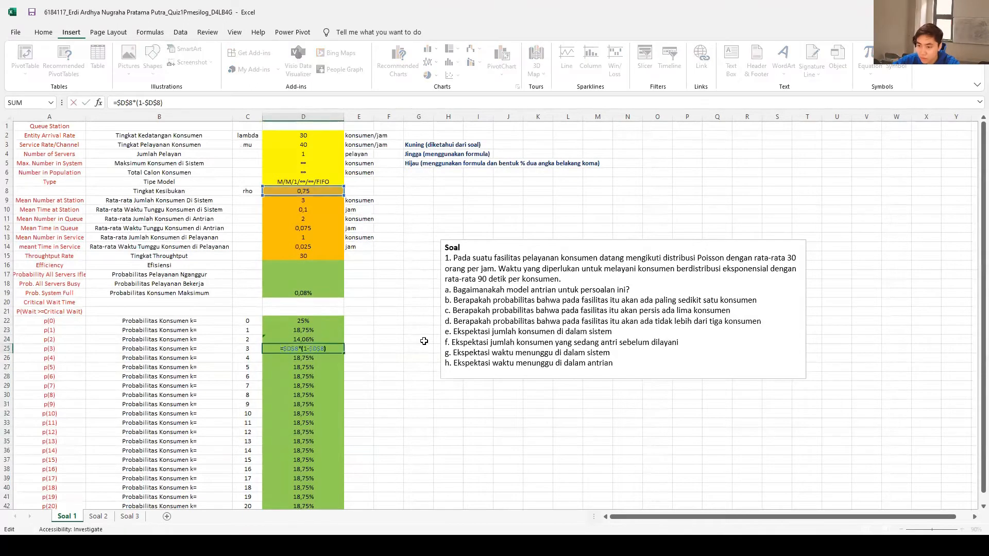
pyautogui.write('^3')
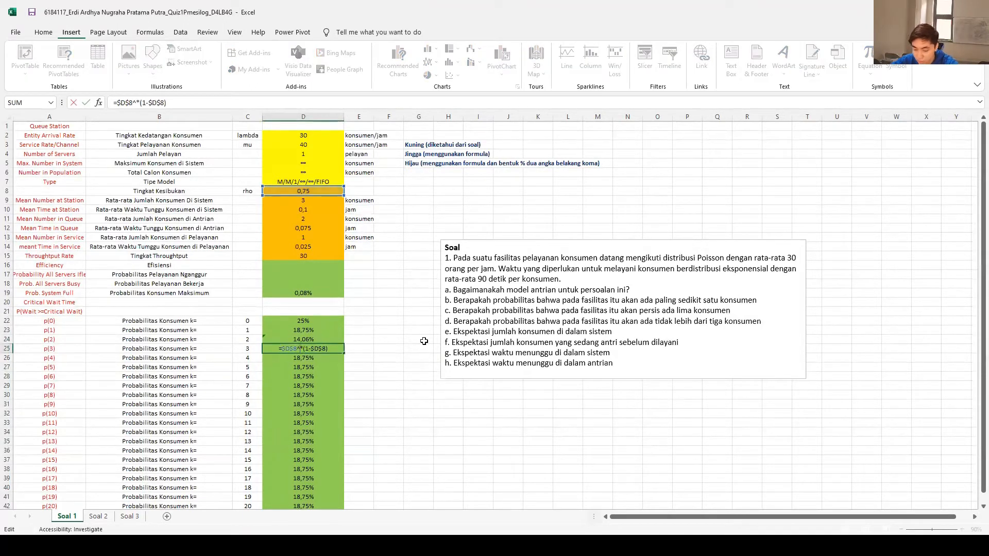
pyautogui.press('Return')
# Raise the first rho reference to the power 4 in the p(4) formula in D26, giving =$D$8^4*(1-$D$8)
pyautogui.press('F2')
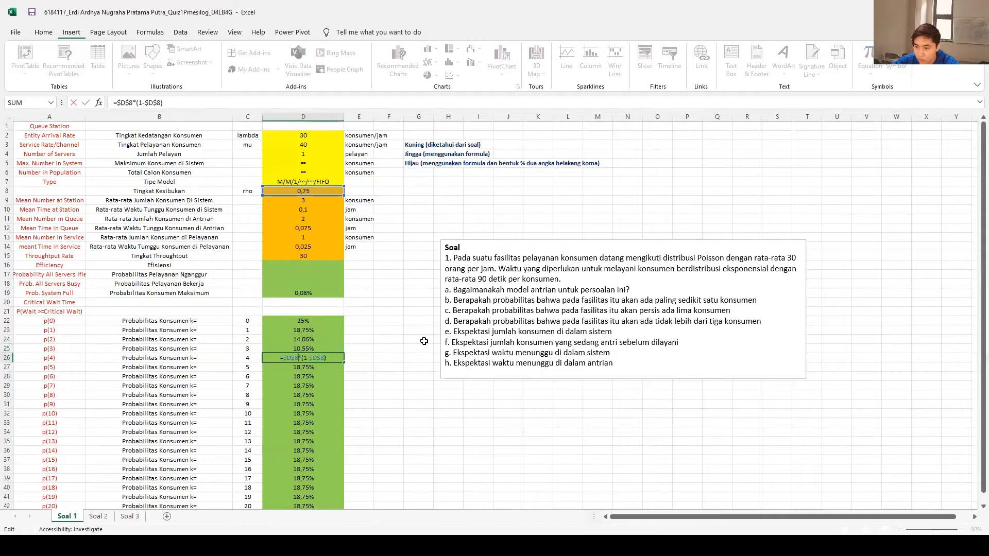
pyautogui.press('Left')
pyautogui.press('Left')
pyautogui.press('Left')
pyautogui.press('Left')
pyautogui.press('Left')
pyautogui.press('Left')
pyautogui.press('Left')
pyautogui.press('Left')
pyautogui.press('Left')
pyautogui.write('^4')
pyautogui.press('Return')
# Raise the first rho reference to the power 5 in the p(5) formula in D27, giving =$D$8^5*(1-$D$8)
pyautogui.press('F2')
pyautogui.press('Left')
pyautogui.press('Left')
pyautogui.press('Left')
pyautogui.press('Left')
pyautogui.press('Left')
pyautogui.press('Left')
pyautogui.press('Left')
pyautogui.press('Left')
pyautogui.press('Left')
pyautogui.write('^5')
pyautogui.press('Return')
# Raise the first rho reference to the power 6 in the p(6) formula in D28, giving =$D$8^6*(1-$D$8)
pyautogui.press('F2')
pyautogui.press('Left')
pyautogui.press('Left')
pyautogui.press('Left')
pyautogui.press('Left')
pyautogui.write('^6')
pyautogui.press('Return')
# Raise the first rho reference to the power 7 in the p(7) formula in D29, giving =$D$8^7*(1-$D$8)
pyautogui.press('F2')
pyautogui.press('Left')
pyautogui.press('Left')
pyautogui.press('Left')
pyautogui.press('Left')
pyautogui.press('Left')
pyautogui.press('Left')
pyautogui.press('Left')
pyautogui.press('Left')
pyautogui.press('Left')
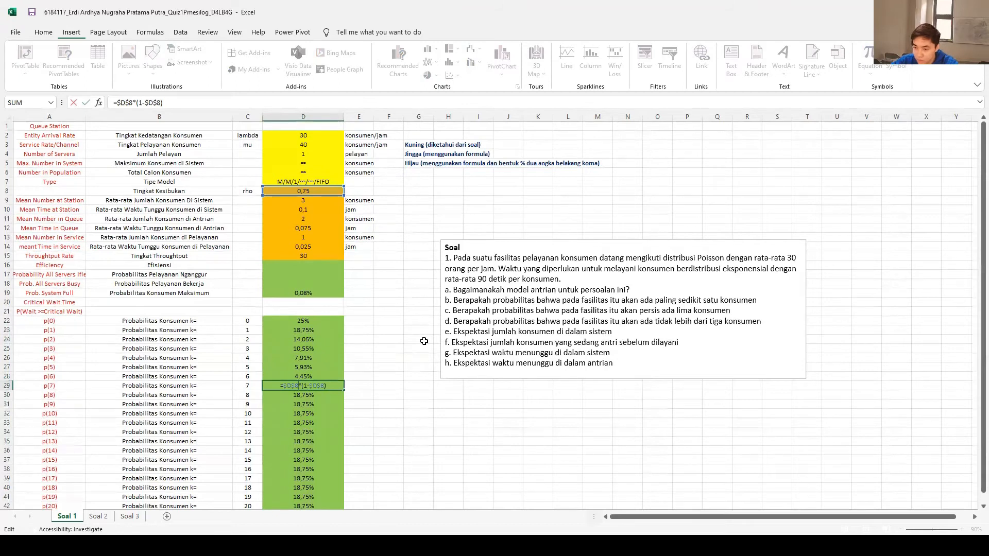
pyautogui.write('^7')
pyautogui.press('Return')
# Raise the first rho reference to the power 8 in the p(8) formula in D30, giving =$D$8^8*(1-$D$8)
pyautogui.press('F2')
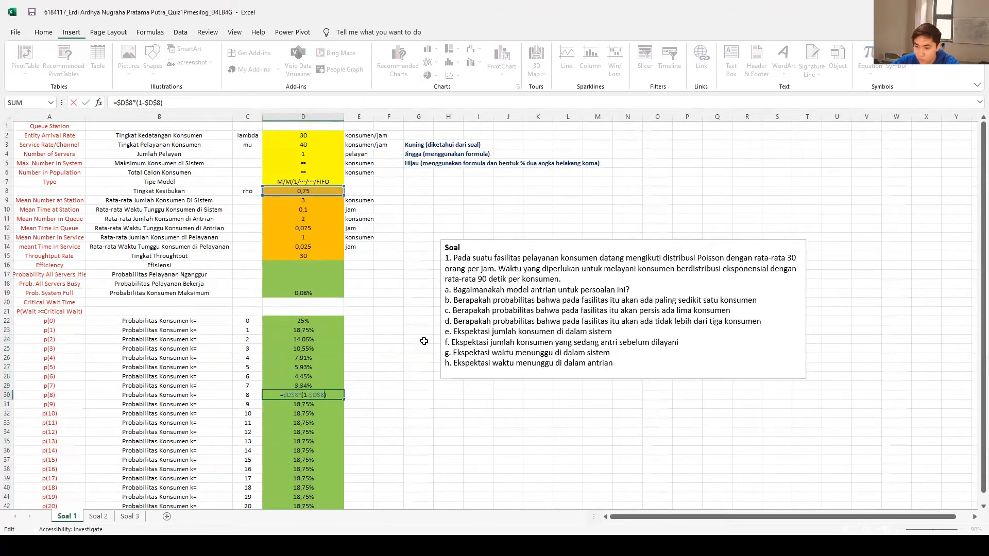
pyautogui.press('Left')
pyautogui.press('Left')
pyautogui.press('Left')
pyautogui.press('Left')
pyautogui.press('Left')
pyautogui.press('Left')
pyautogui.press('Left')
pyautogui.press('Left')
pyautogui.press('Left')
pyautogui.write('^8')
pyautogui.press('Return')
# Raise the first rho reference to the power 9 in the p(9) formula in D31, giving =$D$8^9*(1-$D$8)
pyautogui.press('F2')
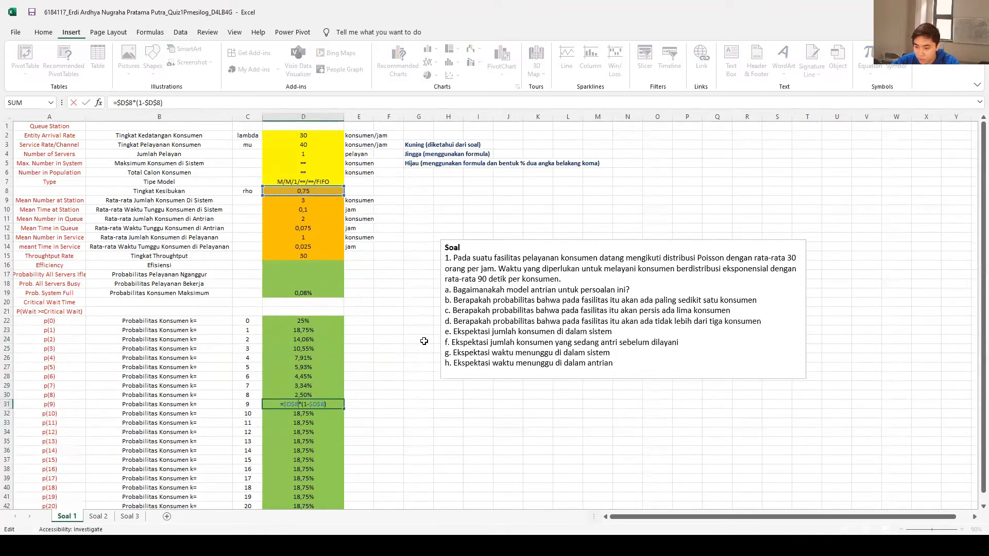
pyautogui.press('Left')
pyautogui.press('Left')
pyautogui.press('Left')
pyautogui.press('Left')
pyautogui.press('Left')
pyautogui.press('Left')
pyautogui.press('Left')
pyautogui.press('Left')
pyautogui.press('Left')
pyautogui.write('^9')
pyautogui.press('Return')
# Raise the first rho reference to the power 10 in the p(10) formula in D32, giving =$D$8^10*(1-$D$8)
pyautogui.press('F2')
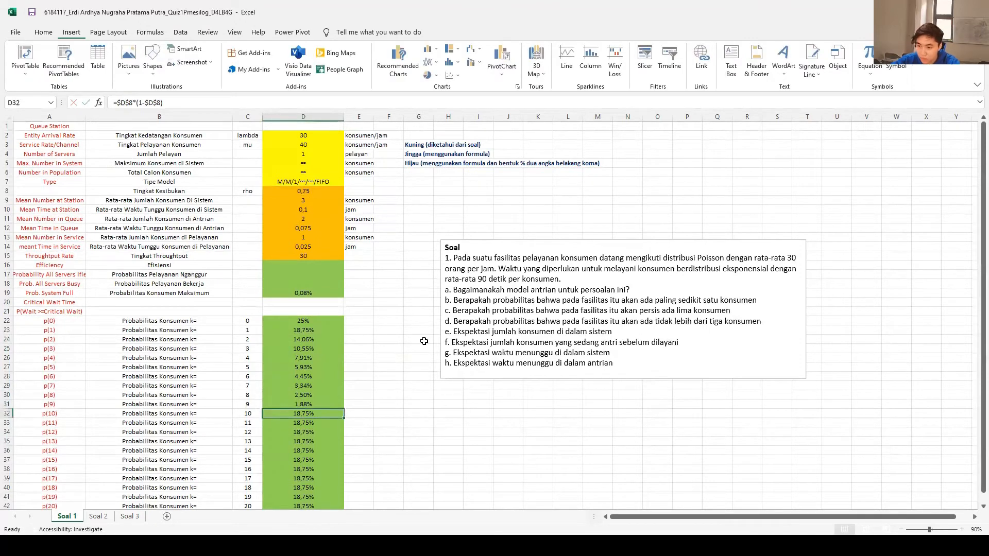
pyautogui.press('Left')
pyautogui.press('Left')
pyautogui.press('Left')
pyautogui.press('Left')
pyautogui.press('Left')
pyautogui.press('Left')
pyautogui.press('Left')
pyautogui.press('Left')
pyautogui.press('Left')
pyautogui.write('^10')
pyautogui.press('Return')
# Raise the first rho reference to the power 11 in the p(11) formula in D33, giving =$D$8^11*(1-$D$8)
pyautogui.press('F2')
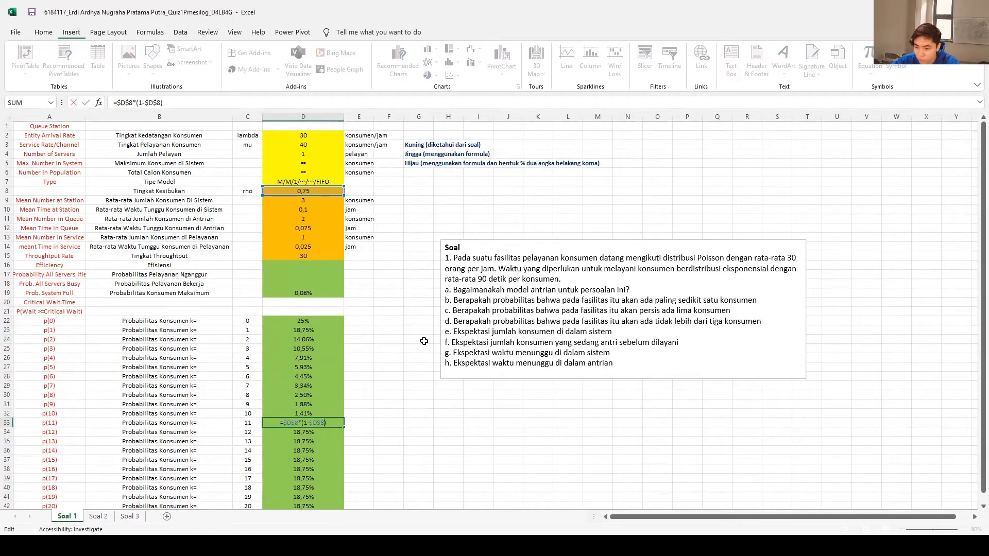
pyautogui.press('Left')
pyautogui.press('Left')
pyautogui.press('Left')
pyautogui.press('Left')
pyautogui.press('Left')
pyautogui.press('Left')
pyautogui.press('Left')
pyautogui.press('Left')
pyautogui.press('Left')
pyautogui.write('^11')
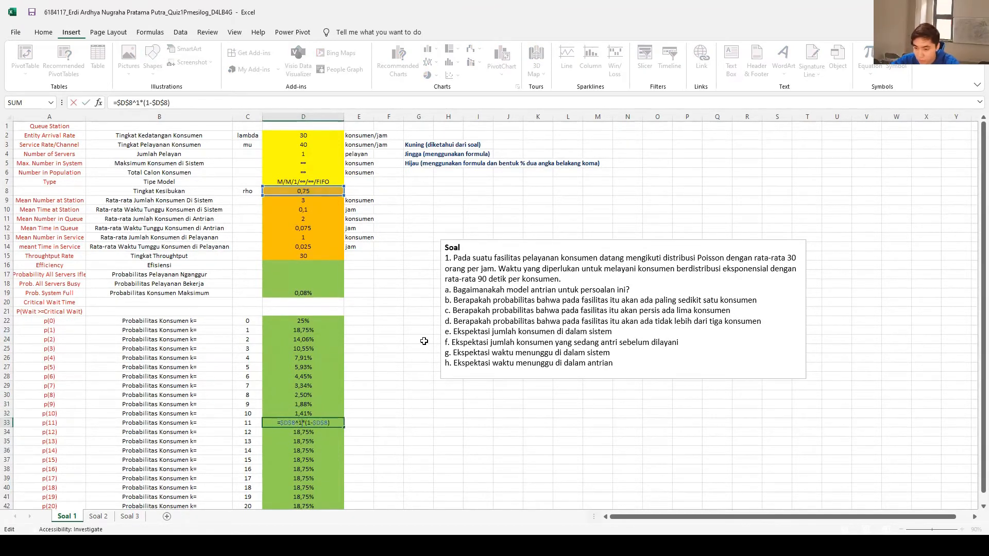
pyautogui.press('Return')
# Raise the first rho reference to the power 12 in the p(12) formula in D34, giving =$D$8^12*(1-$D$8)
pyautogui.press('F2')
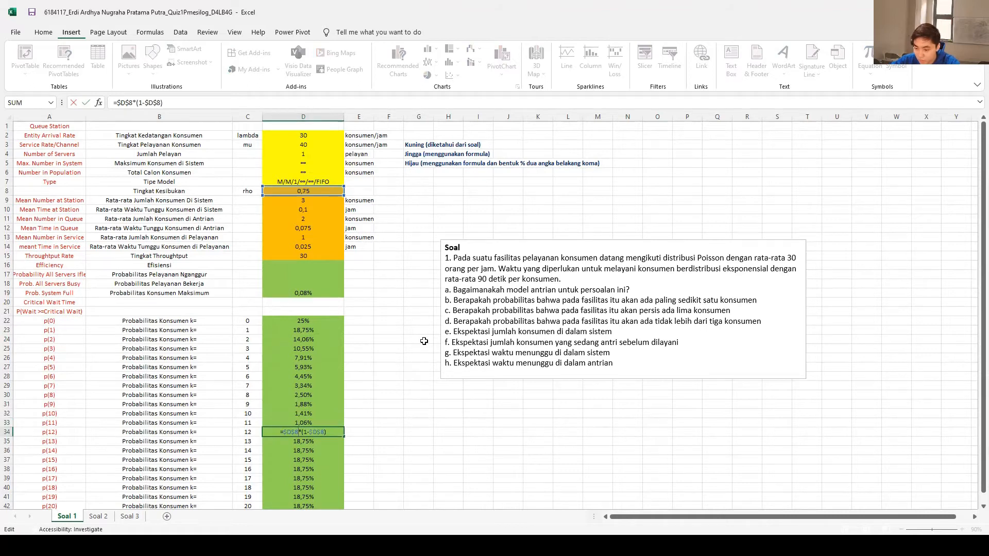
pyautogui.press('Left')
pyautogui.press('Left')
pyautogui.press('Left')
pyautogui.press('Left')
pyautogui.press('Left')
pyautogui.press('Left')
pyautogui.press('Left')
pyautogui.press('Left')
pyautogui.press('Left')
pyautogui.write('^12')
pyautogui.press('Return')
# Raise the first rho reference to the power 13 in the p(13) formula in D35, giving =$D$8^13*(1-$D$8)
pyautogui.press('F2')
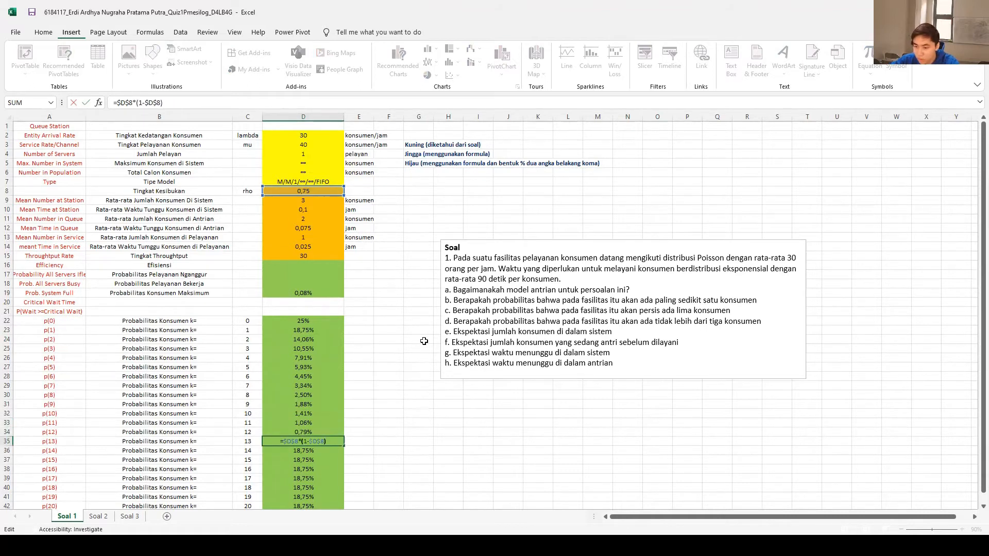
pyautogui.press('Left')
pyautogui.press('Left')
pyautogui.press('Left')
pyautogui.press('Left')
pyautogui.press('Left')
pyautogui.press('Left')
pyautogui.press('Left')
pyautogui.press('Left')
pyautogui.press('Left')
pyautogui.write('^13')
pyautogui.press('Return')
# Raise the first rho reference to the power 14 in the p(14) formula in D36, giving =$D$8^14*(1-$D$8)
pyautogui.press('F2')
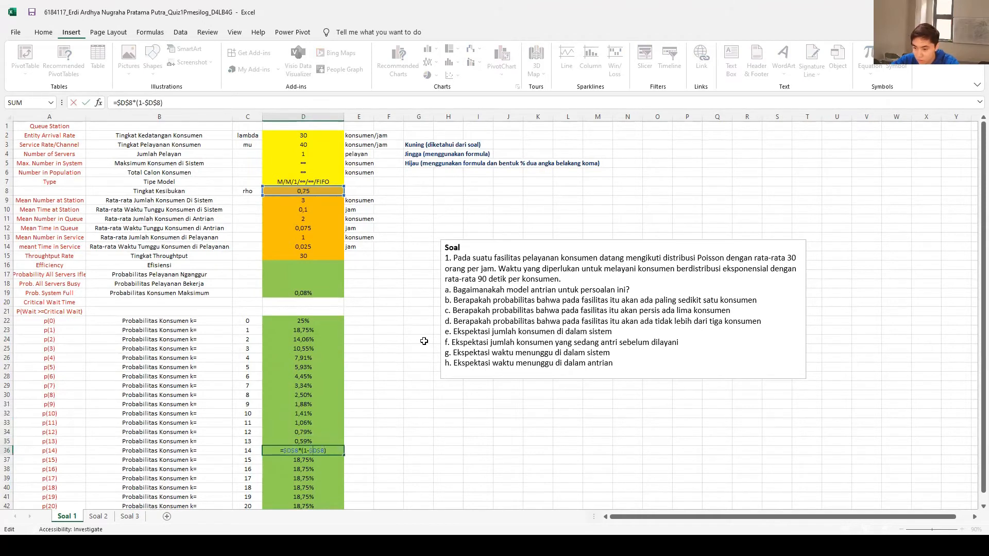
pyautogui.write('^14')
pyautogui.press('Return')
# Raise the first rho reference to the power 15 in the p(15) formula in D37, giving =$D$8^15*(1-$D$8)
pyautogui.press('F2')
pyautogui.press('Left')
pyautogui.press('Left')
pyautogui.press('Left')
pyautogui.press('Left')
pyautogui.press('Left')
pyautogui.press('Left')
pyautogui.press('Left')
pyautogui.write('^')
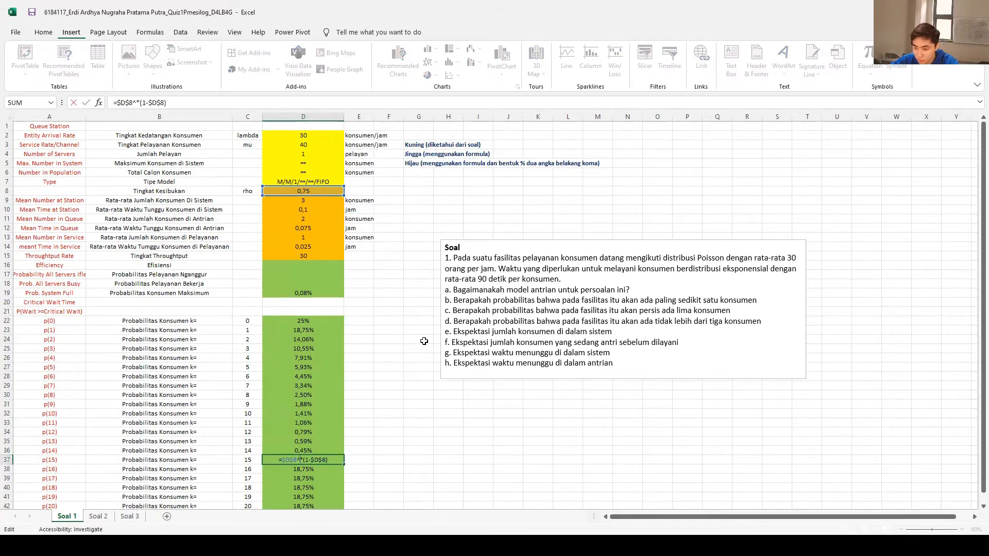
pyautogui.write('15')
pyautogui.press('Return')
# Raise the first rho reference to the power 16 in the p(16) formula in D38, giving =$D$8^16*(1-$D$8)
pyautogui.press('F2')
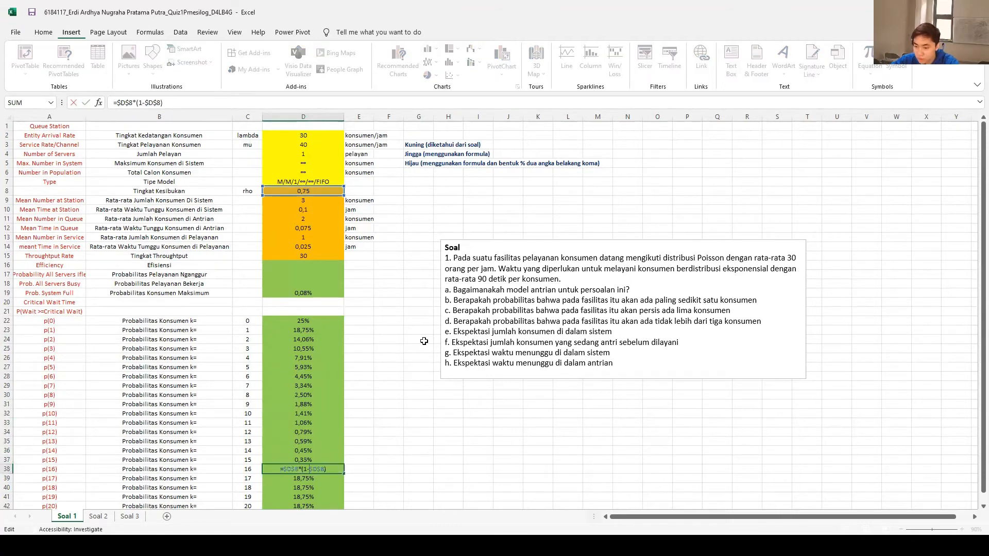
pyautogui.press('Left')
pyautogui.press('Left')
pyautogui.press('Left')
pyautogui.press('Left')
pyautogui.press('Left')
pyautogui.press('Left')
pyautogui.press('Left')
pyautogui.write('^16')
pyautogui.press('Return')
# Raise the first rho reference to the power 17 in the p(17) formula in D39 and to the power 18 in the p(18) formula in D40
pyautogui.press('F2')
pyautogui.write('^17')
pyautogui.press('Return')
pyautogui.press('F2')
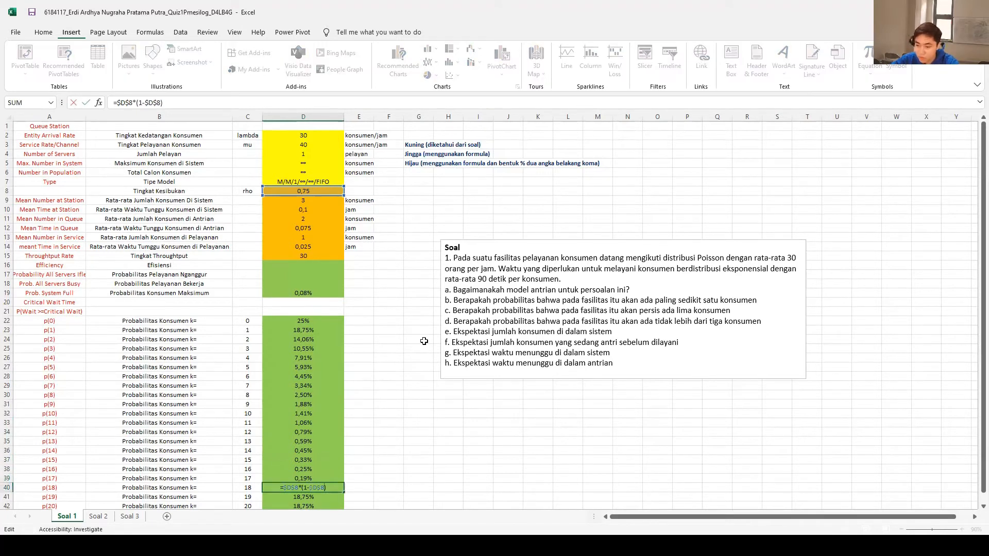
pyautogui.write('^18')
pyautogui.press('Return')
# Raise the first rho reference to the power 19 in the p(19) formula in D41 and to the power 20 in the p(20) formula in D42
pyautogui.press('F2')
pyautogui.write('^19*(1-$D$8')
pyautogui.press('Return')
pyautogui.press('F2')
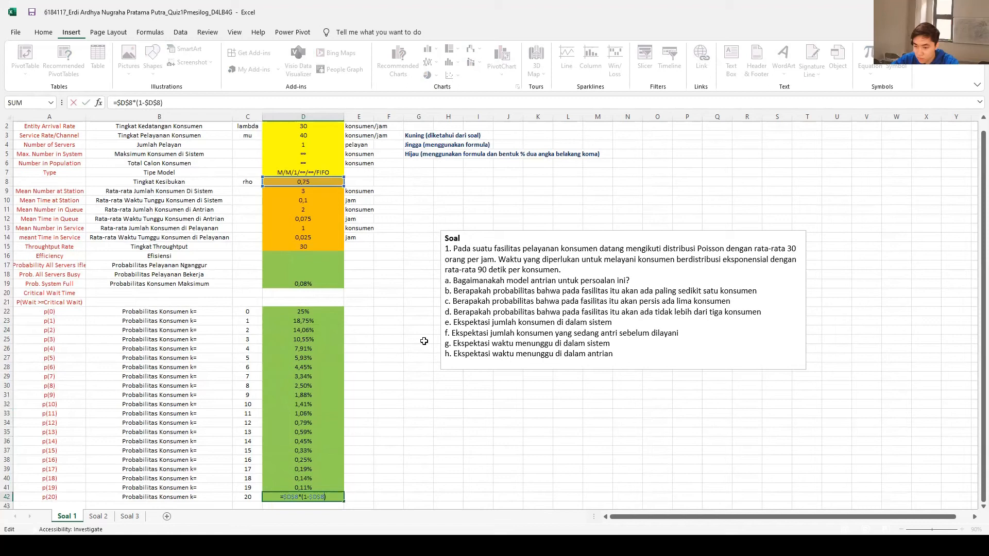
pyautogui.write('^20')
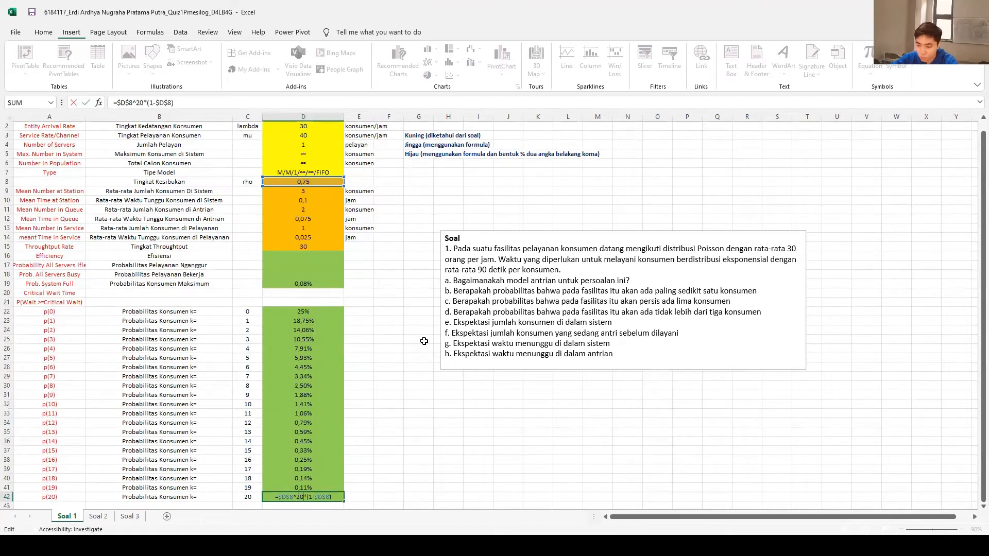
pyautogui.press('Return')
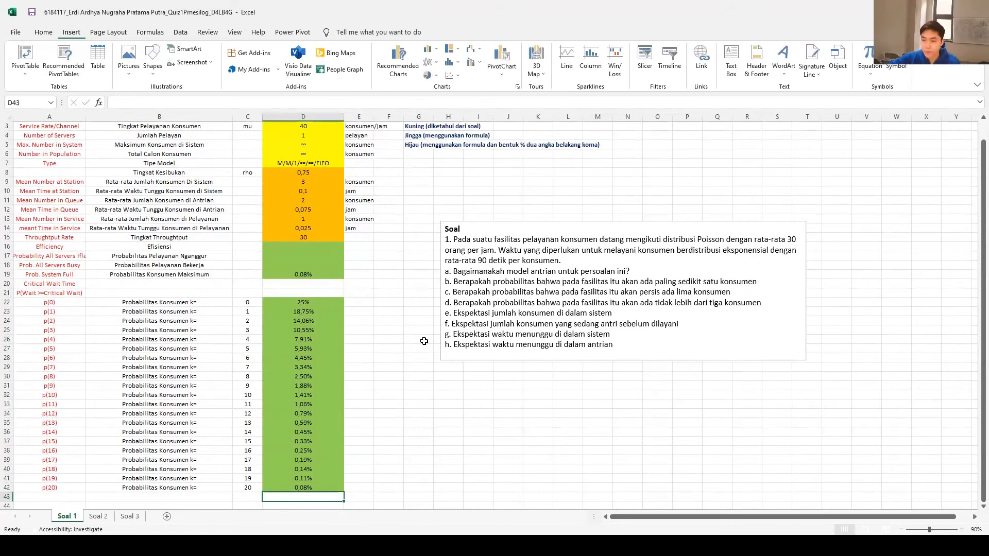
# Calculate the efficiency in D16 as one minus the p(0) probability with the formula =1-D22
pyautogui.scroll(1, 422, 343)
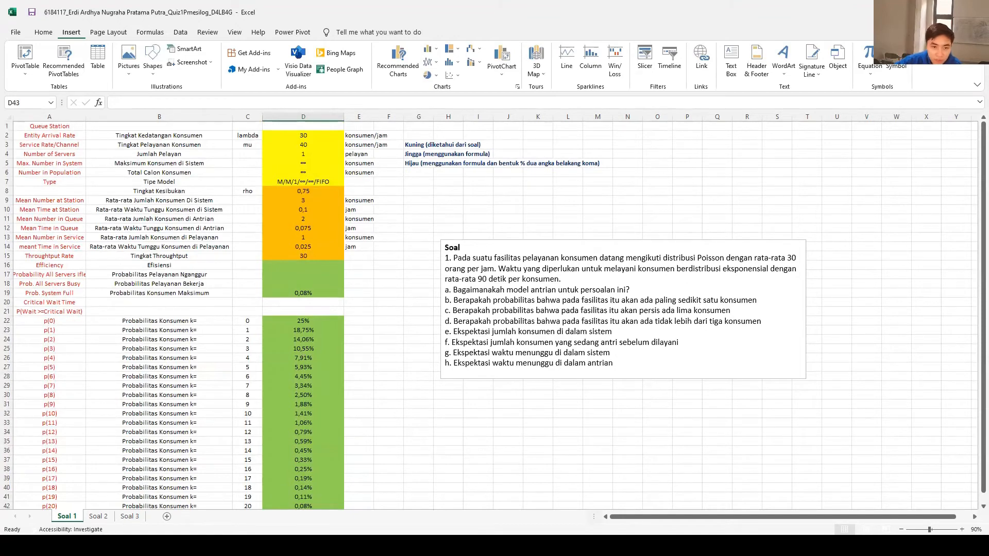
pyautogui.click(213, 264)
pyautogui.click(296, 265)
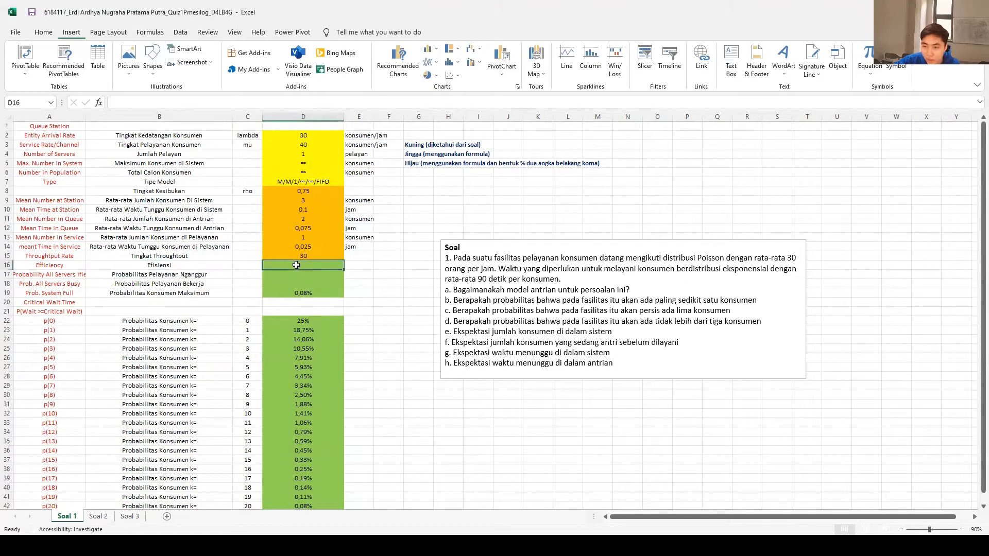
pyautogui.hotkey('alt', 'Tab')
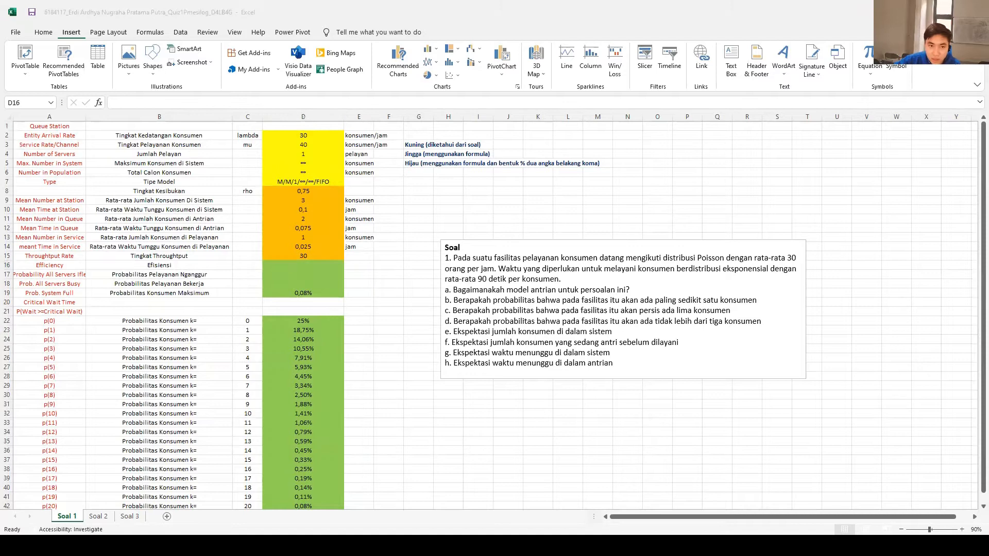
pyautogui.click(309, 264)
pyautogui.write('=1-')
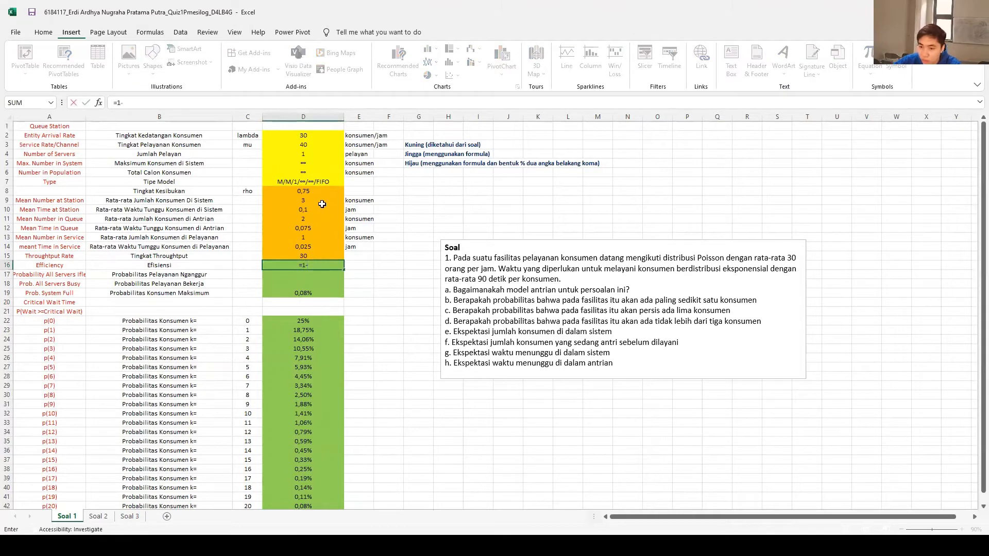
pyautogui.click(316, 321)
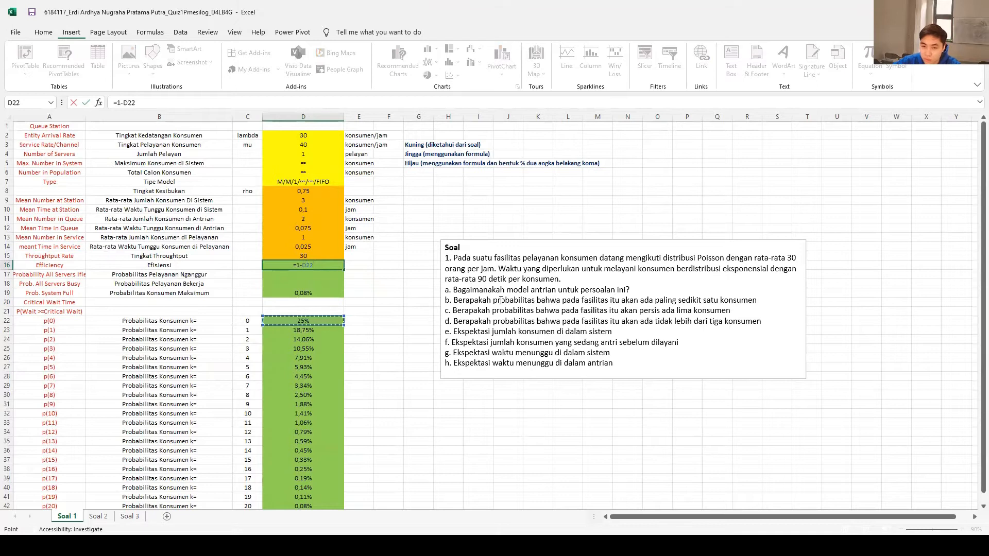
pyautogui.press('Return')
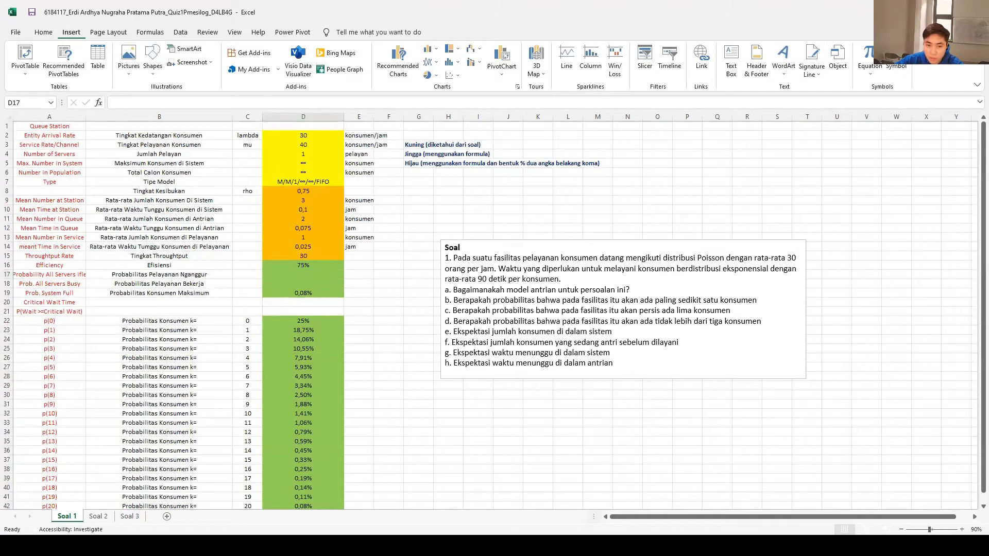
# Calculate the idle-server probability in D17 from the rho value with the formula =D8^0*(1-D8)
pyautogui.click(314, 274)
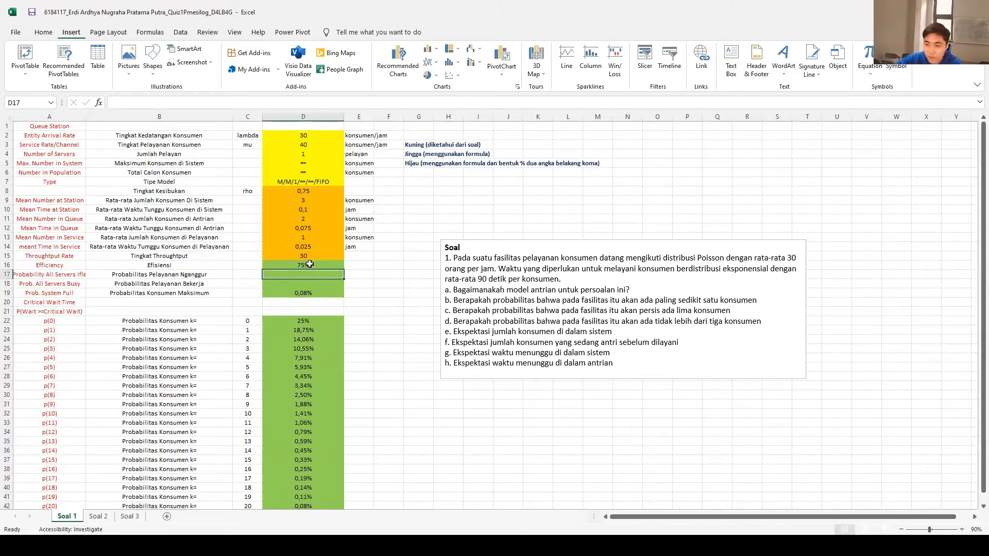
pyautogui.write('=')
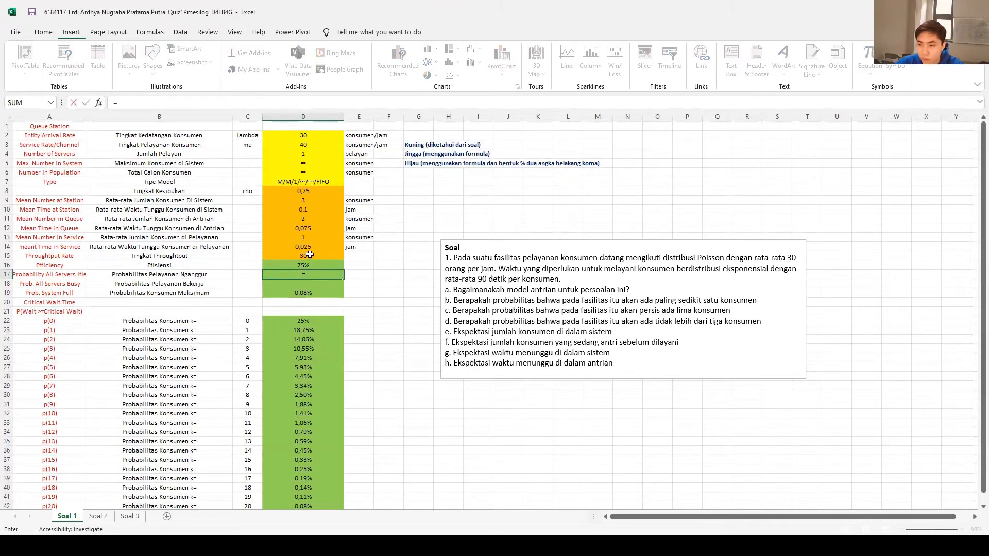
pyautogui.click(313, 191)
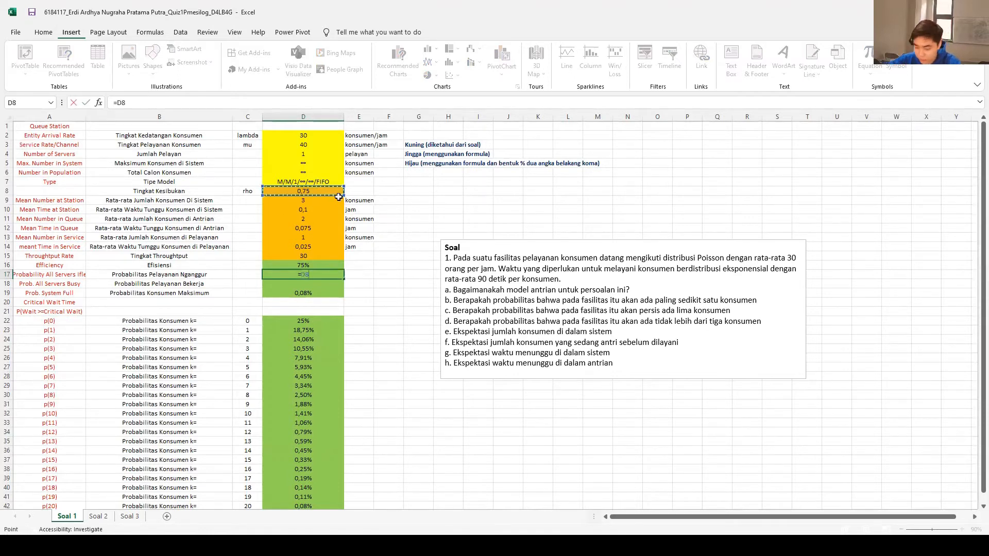
pyautogui.write('^0')
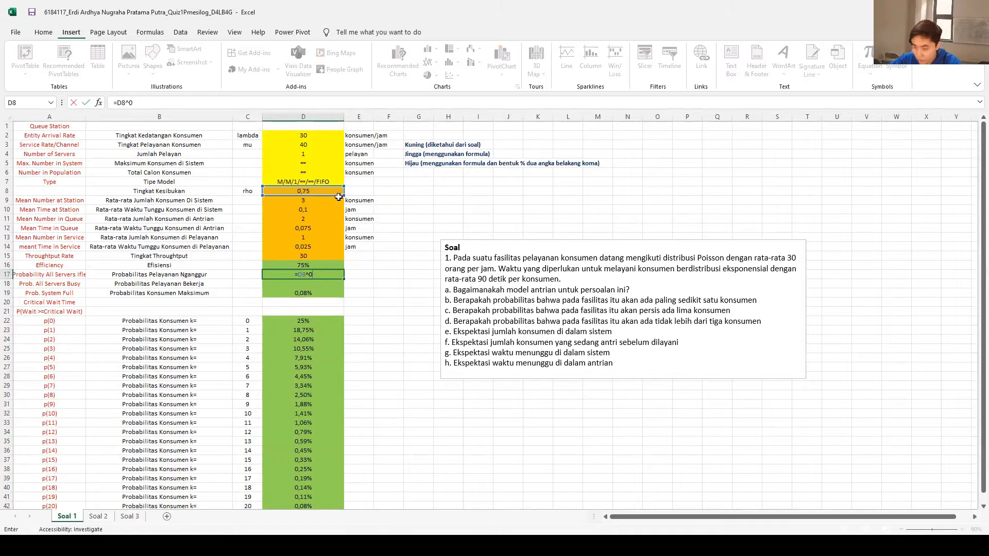
pyautogui.write('*(1-')
pyautogui.click(287, 190)
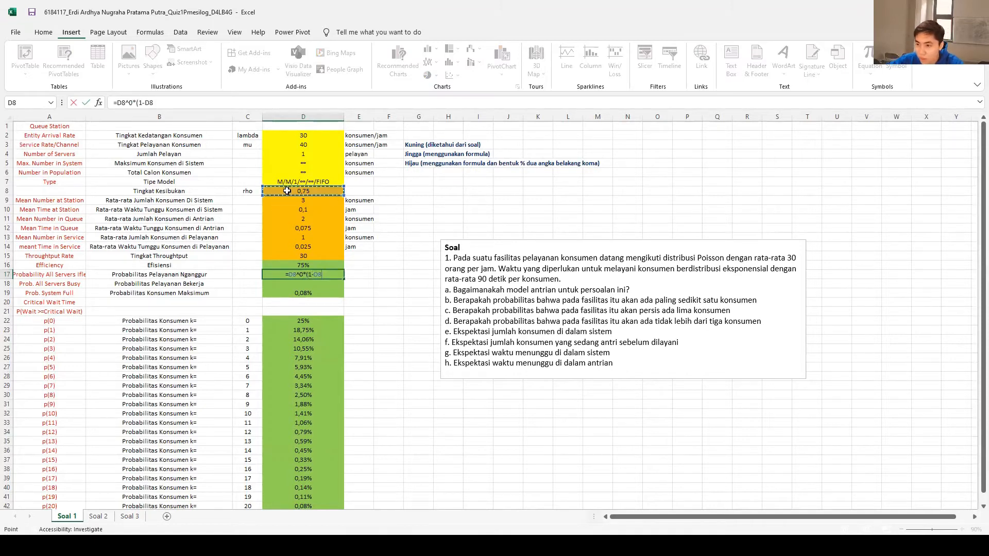
pyautogui.write(')')
pyautogui.press('Return')
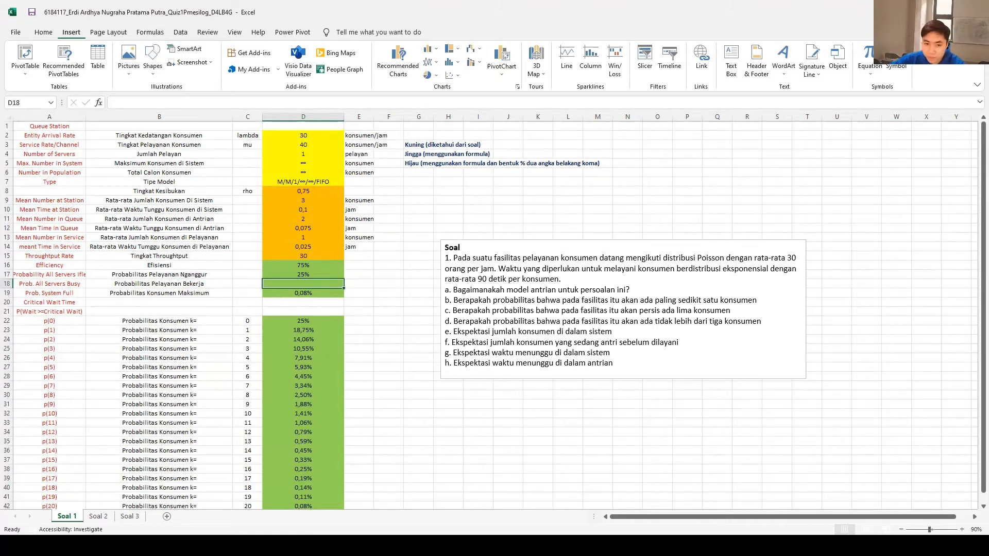
# Calculate the busy-server probability in D18 as one minus the idle-server probability with the formula =1-D17
pyautogui.hotkey('alt', 'Tab')
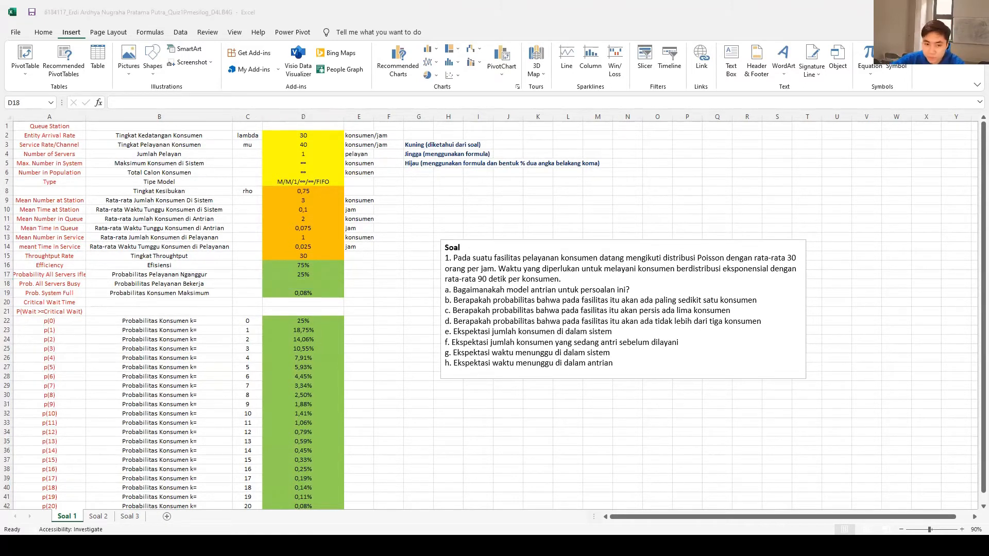
pyautogui.click(318, 282)
pyautogui.write('=')
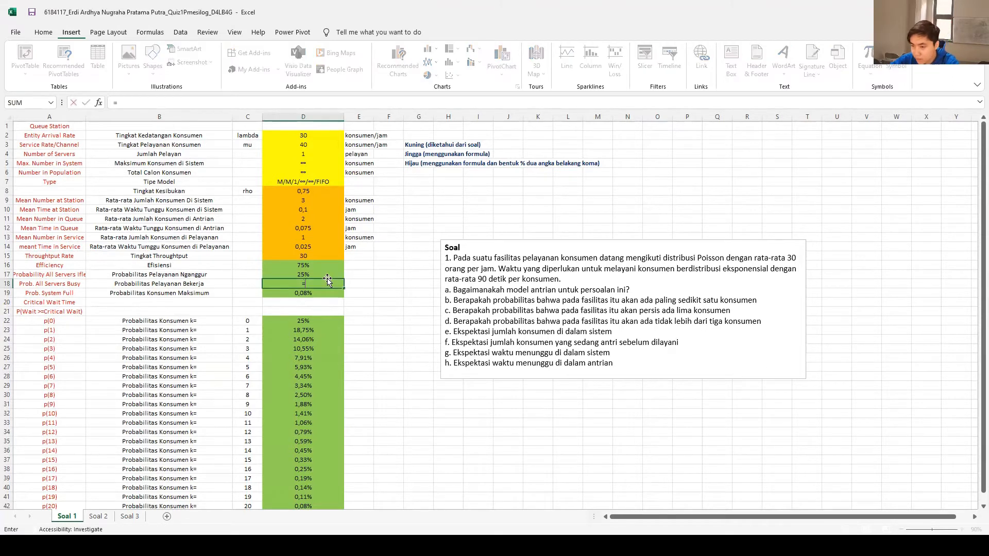
pyautogui.write('1-')
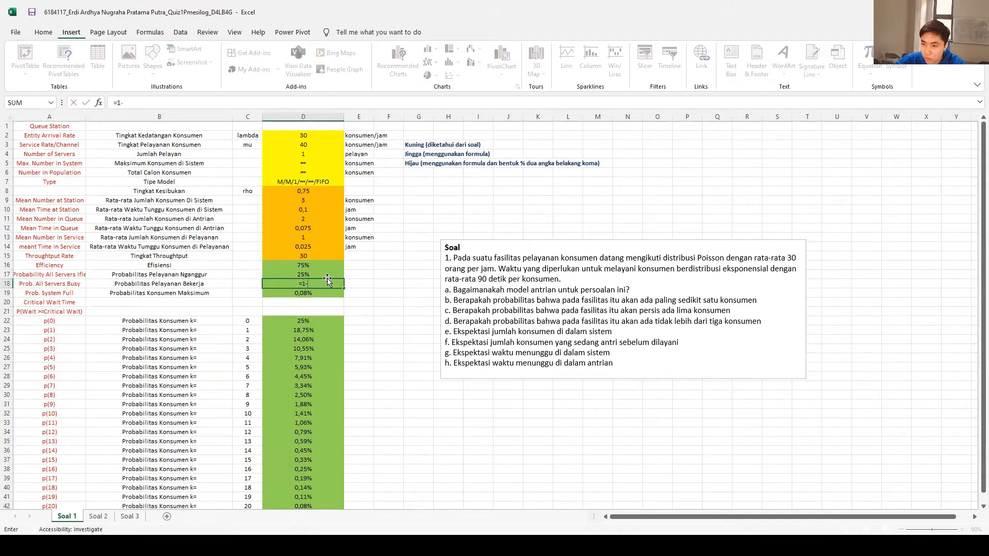
pyautogui.click(325, 273)
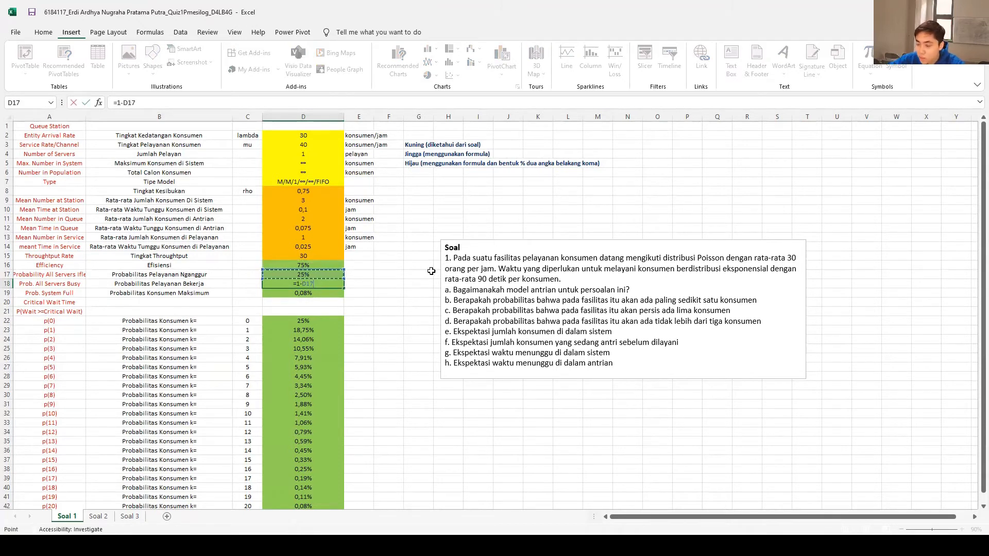
pyautogui.press('Return')
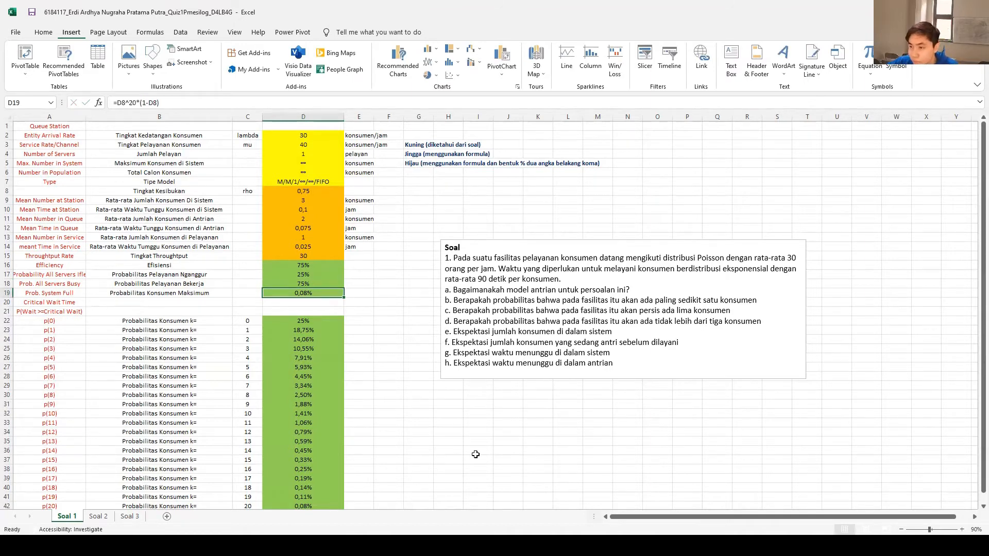
pyautogui.click(527, 424)
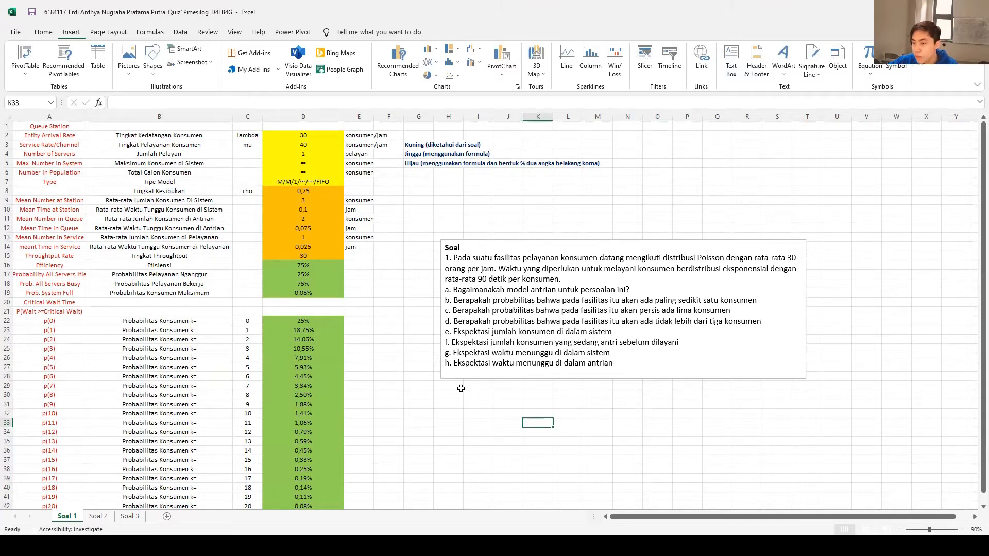
# Check the Soal 2 sheet, then copy the completed column D2:D42 from the Soal 1 sheet
pyautogui.click(98, 516)
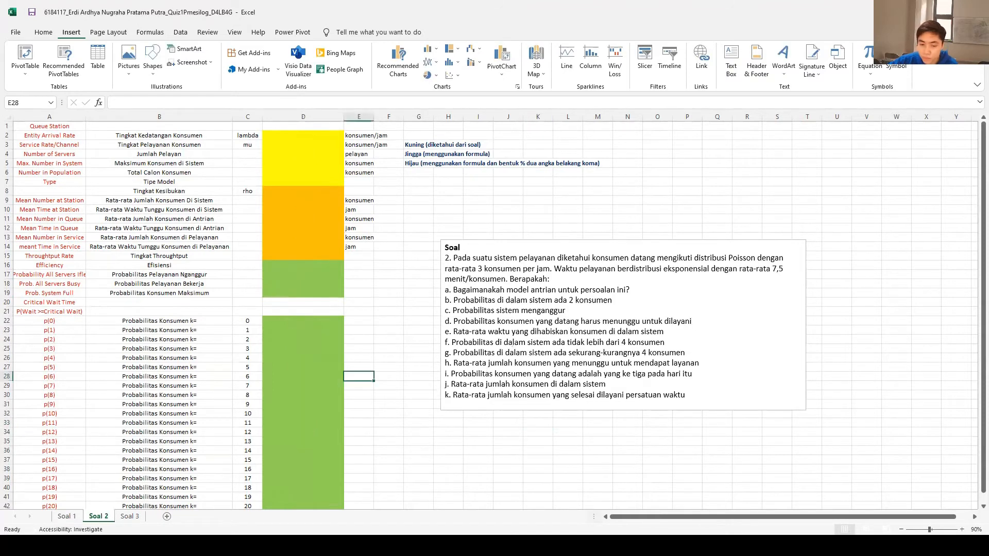
pyautogui.hotkey('alt', 'Tab')
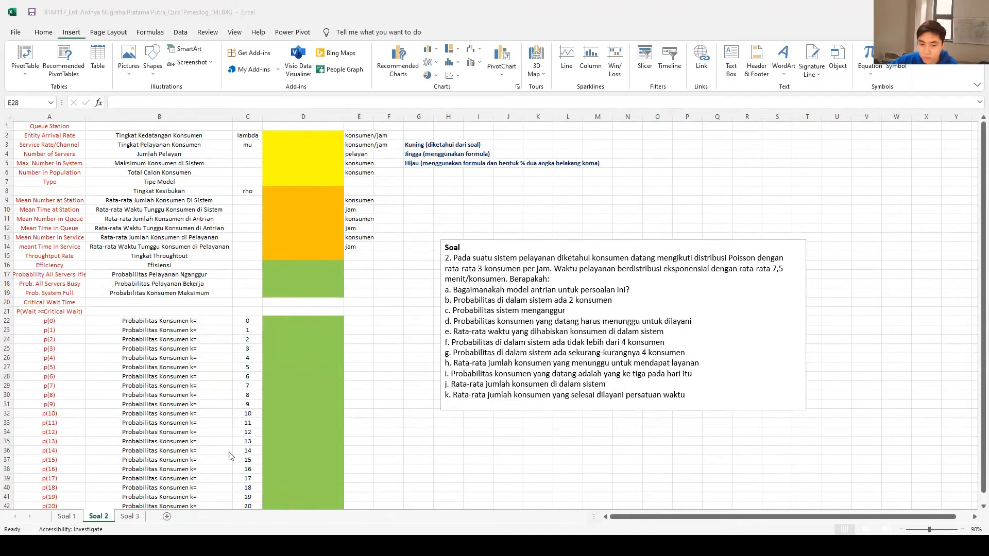
pyautogui.hotkey('alt', 'Tab')
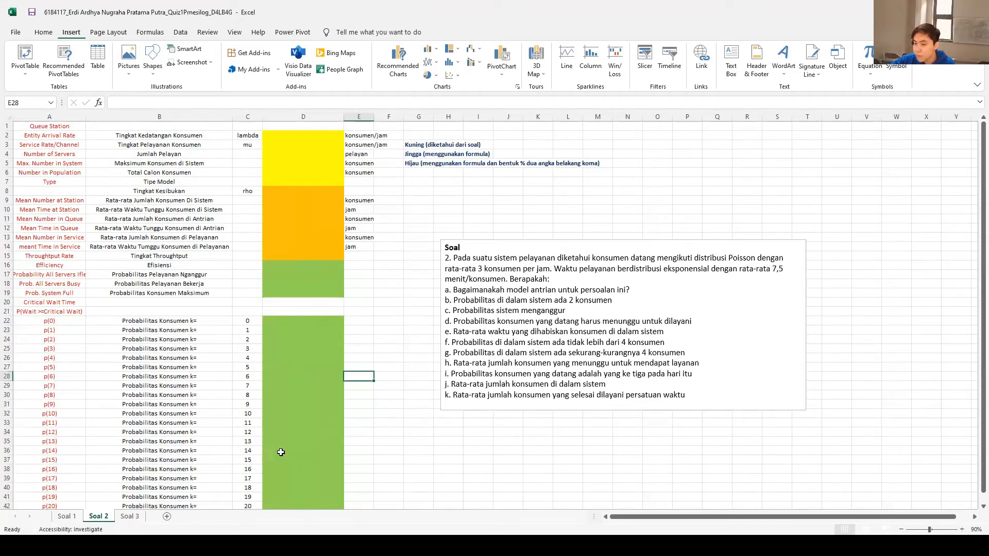
pyautogui.click(68, 516)
pyautogui.click(308, 146)
pyautogui.moveTo(305, 136); pyautogui.dragTo(328, 509)
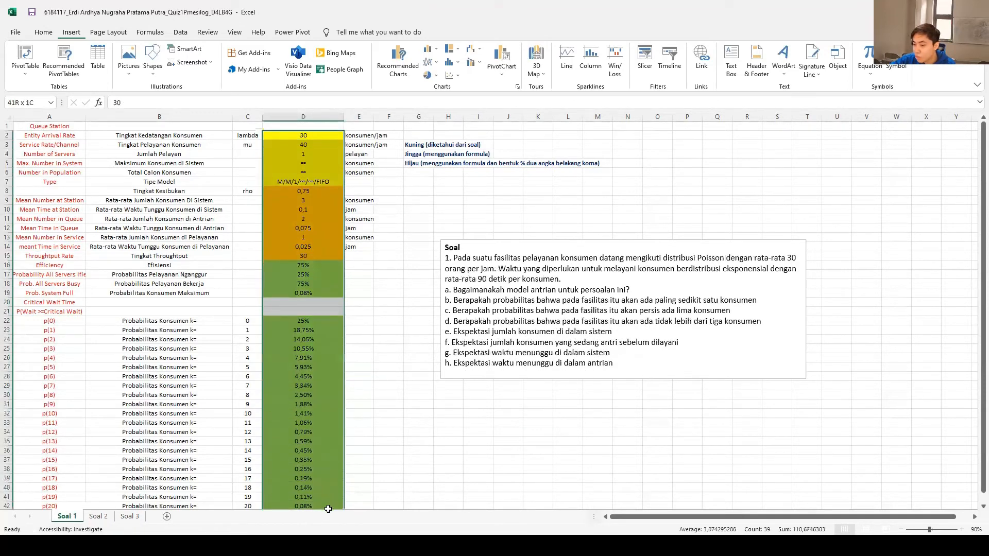
pyautogui.rightClick(302, 333)
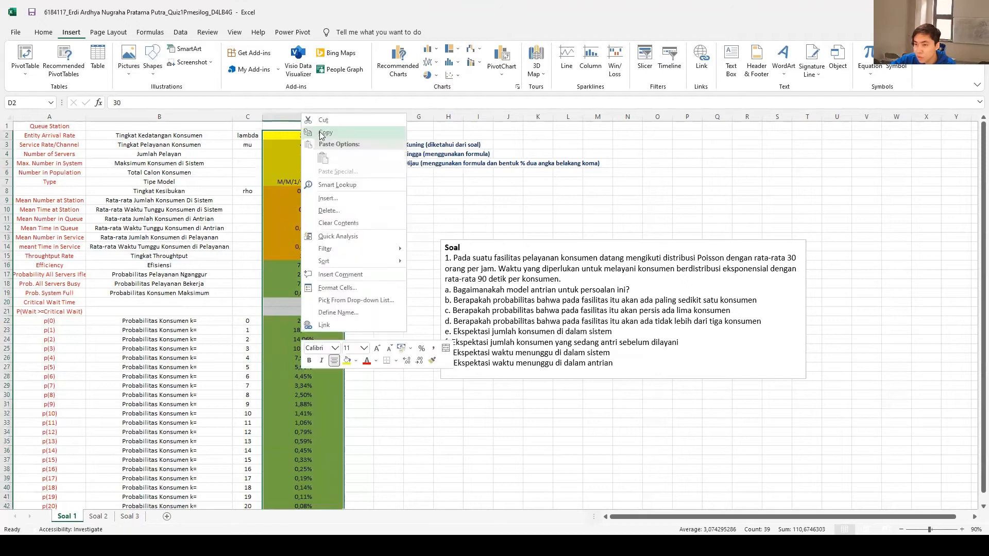
pyautogui.click(323, 133)
# Paste the copied Soal 1 values and formulas into the Soal 2 sheet starting at D2
pyautogui.hotkey('ctrl', 'pagedown')
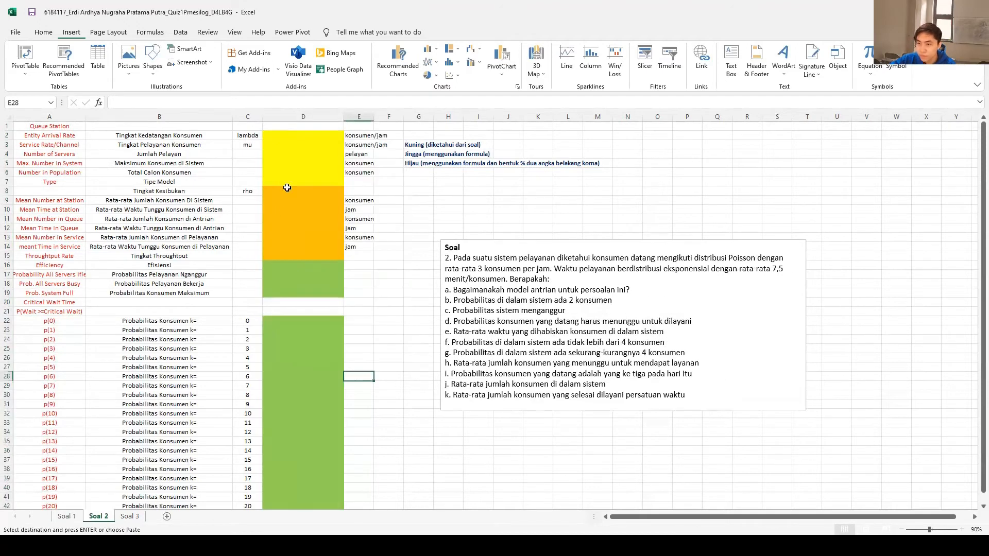
pyautogui.click(308, 135)
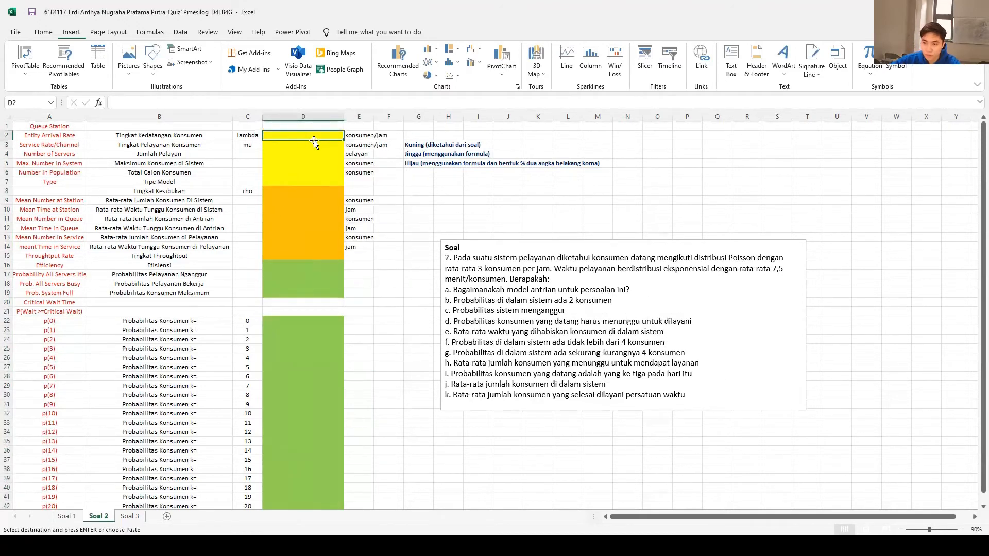
pyautogui.hotkey('ctrl', 'v')
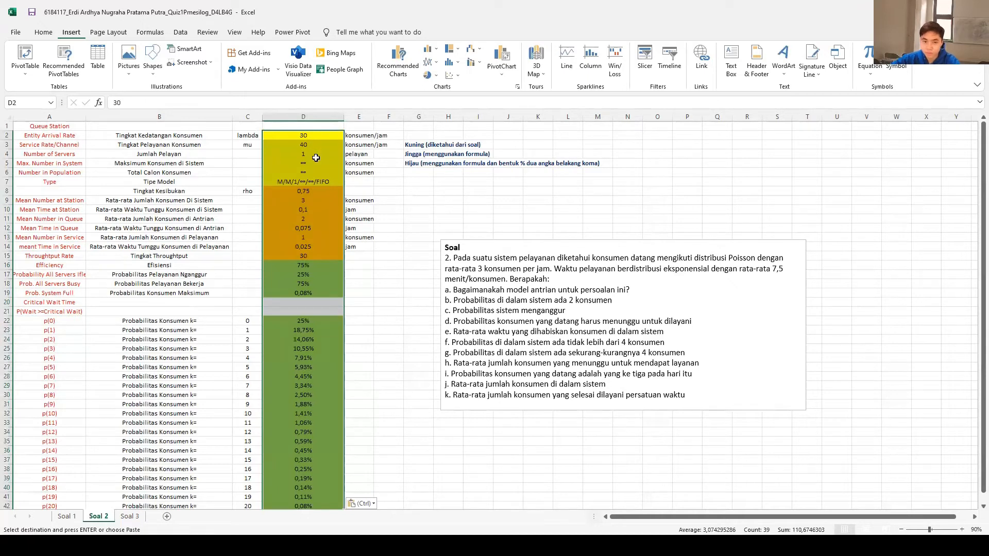
pyautogui.press('Escape')
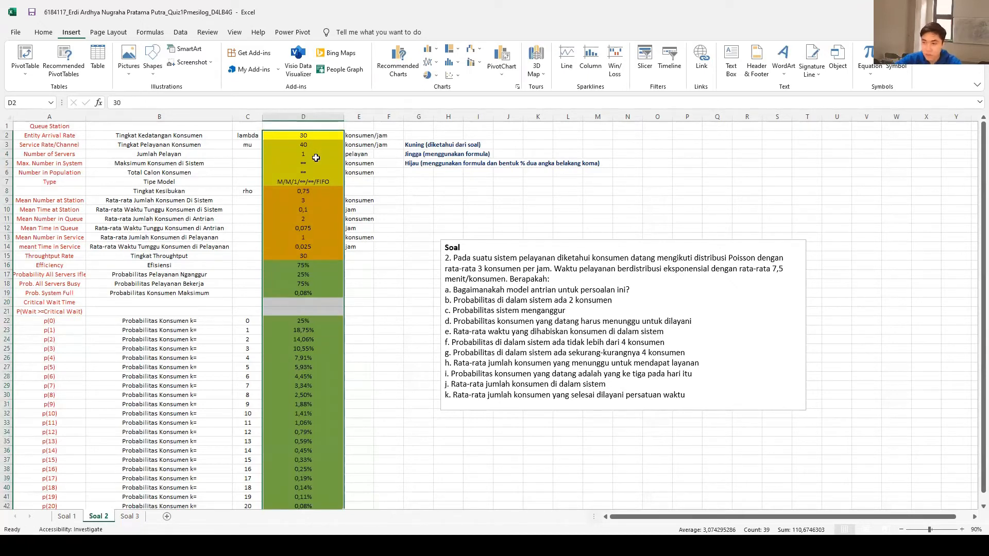
pyautogui.click(427, 200)
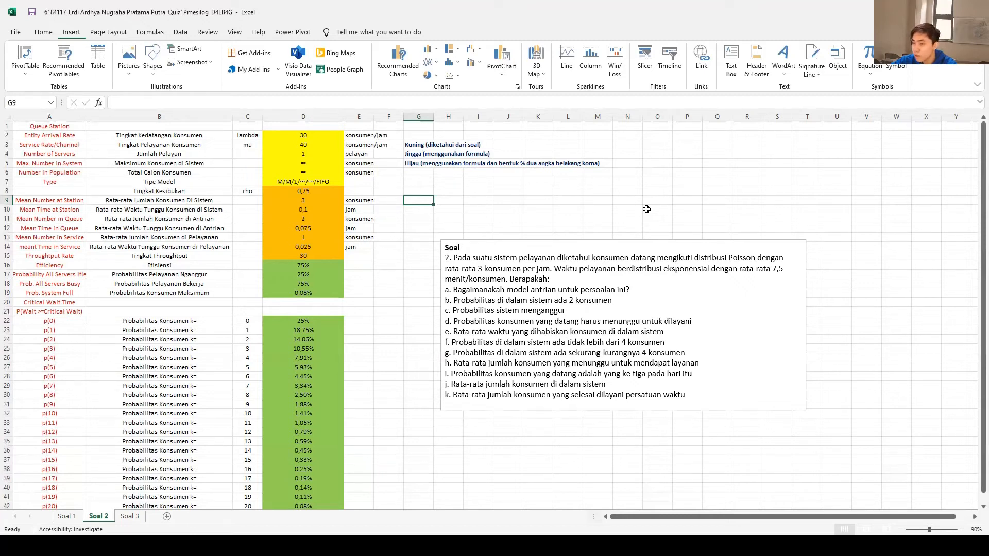
pyautogui.click(541, 202)
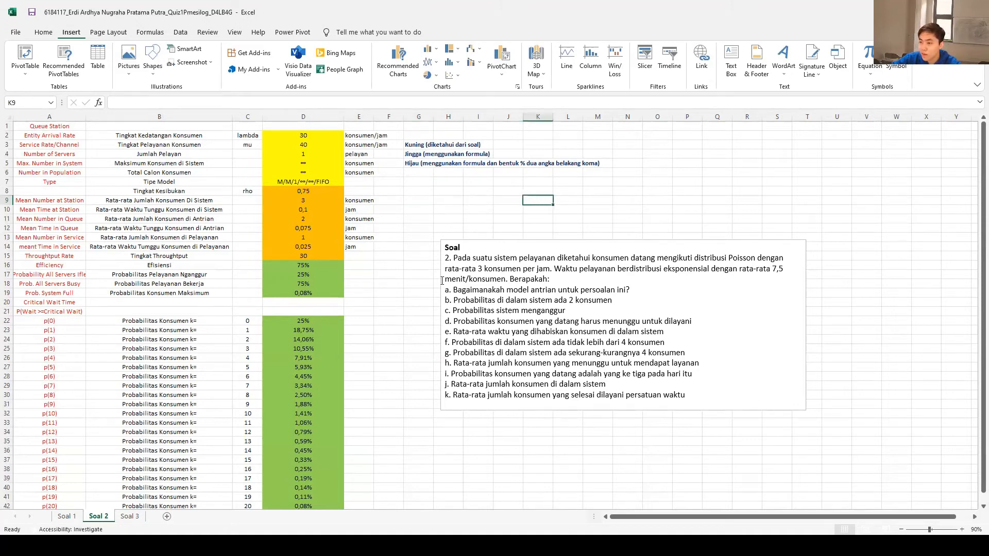
# Set the arrival rate lambda in D2 of the Soal 2 sheet to 3
pyautogui.doubleClick(309, 136)
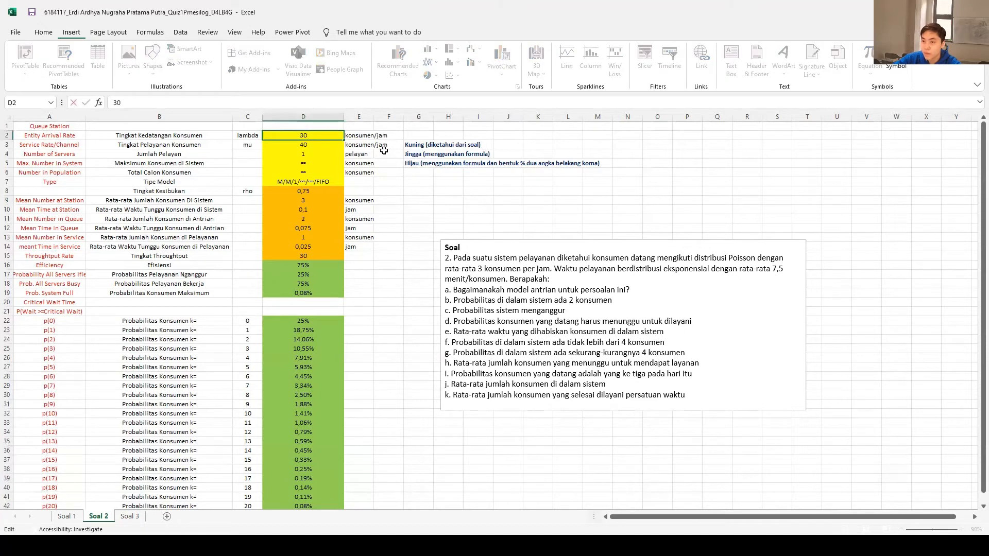
pyautogui.press('BackSpace')
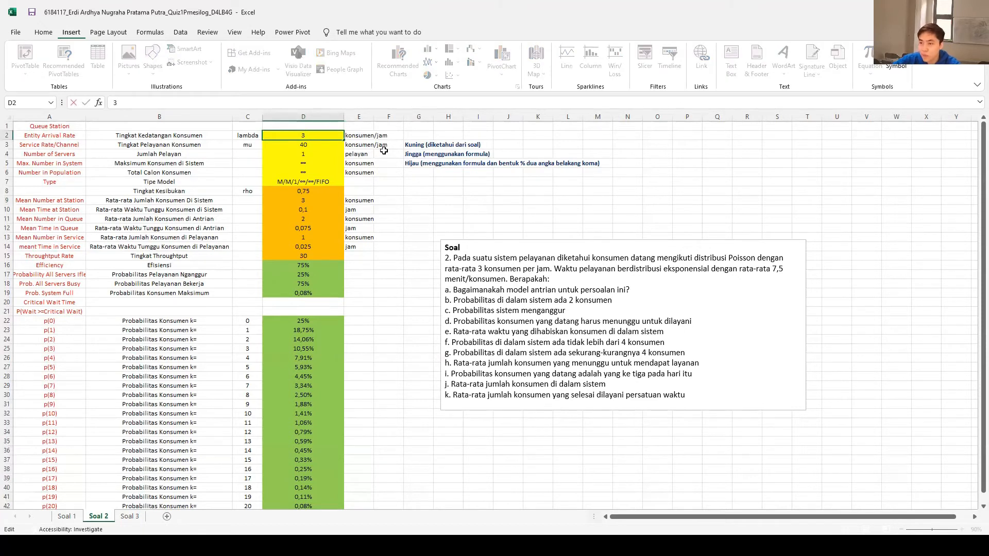
pyautogui.press('Return')
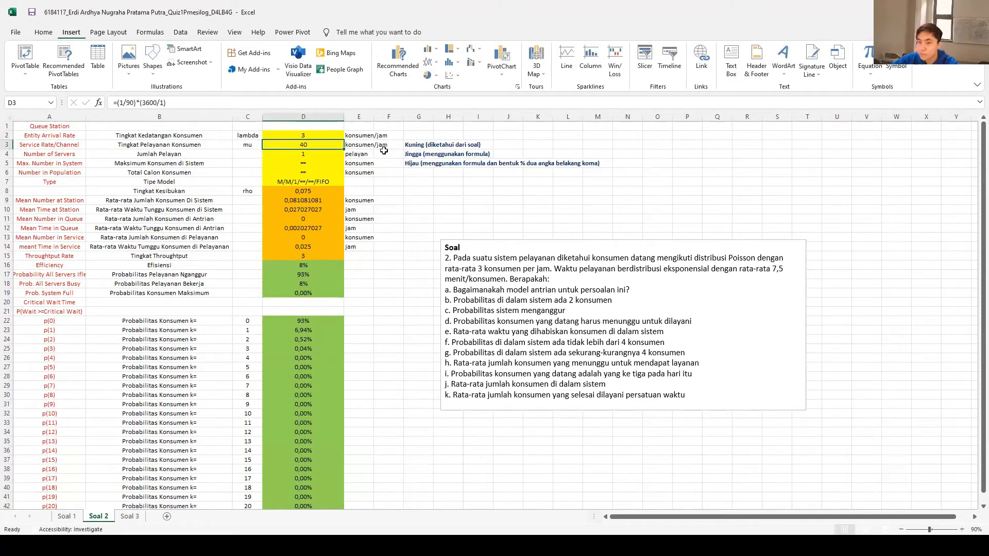
# Calculate the service rate mu in D3 of the Soal 2 sheet with the formula =(1/7,5)*(60/1)
pyautogui.hotkey('alt', 'Tab')
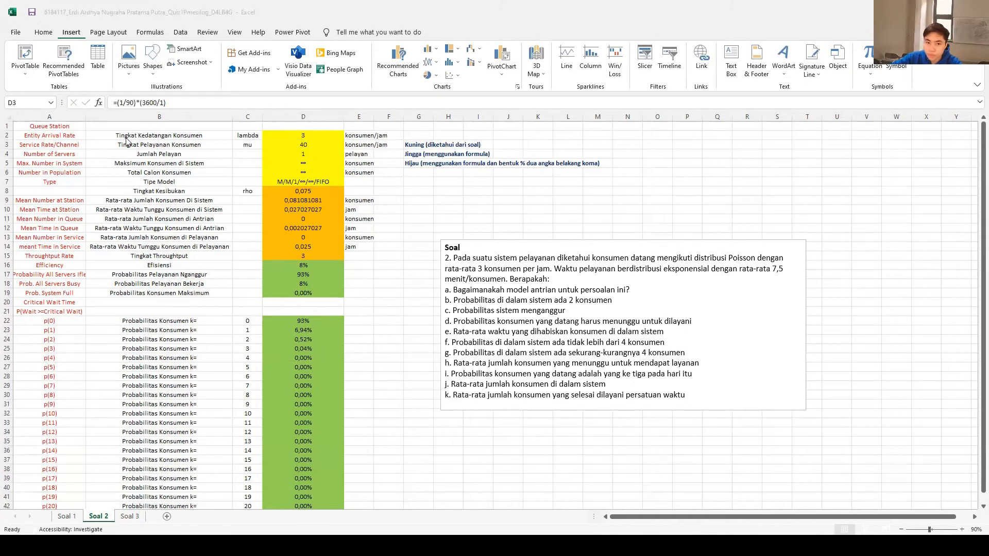
pyautogui.click(306, 146)
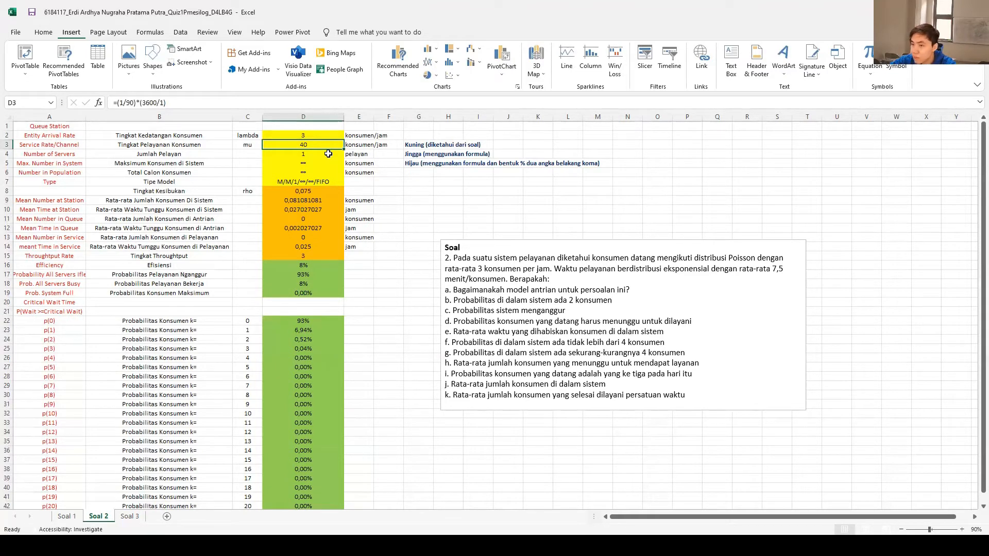
pyautogui.write('=')
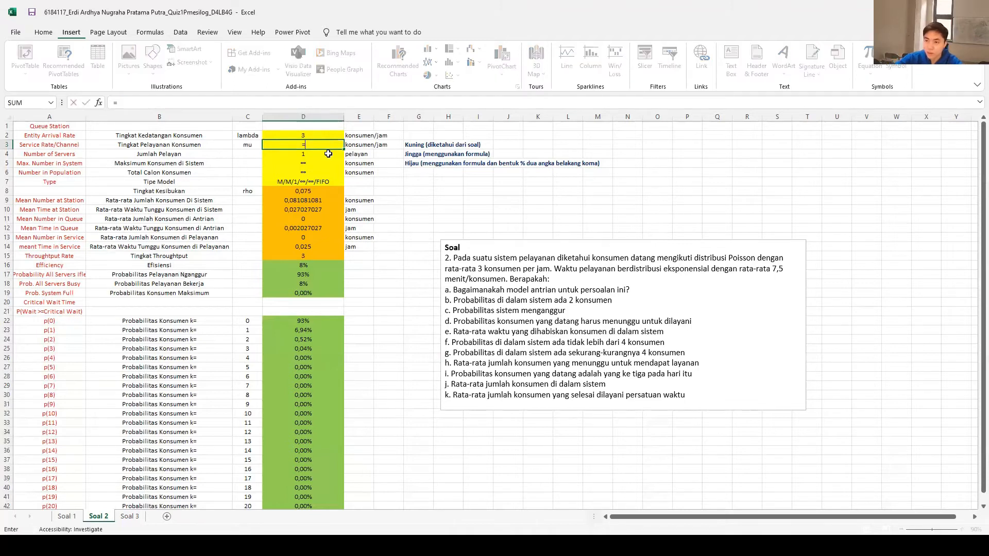
pyautogui.write('(1/7,5)*')
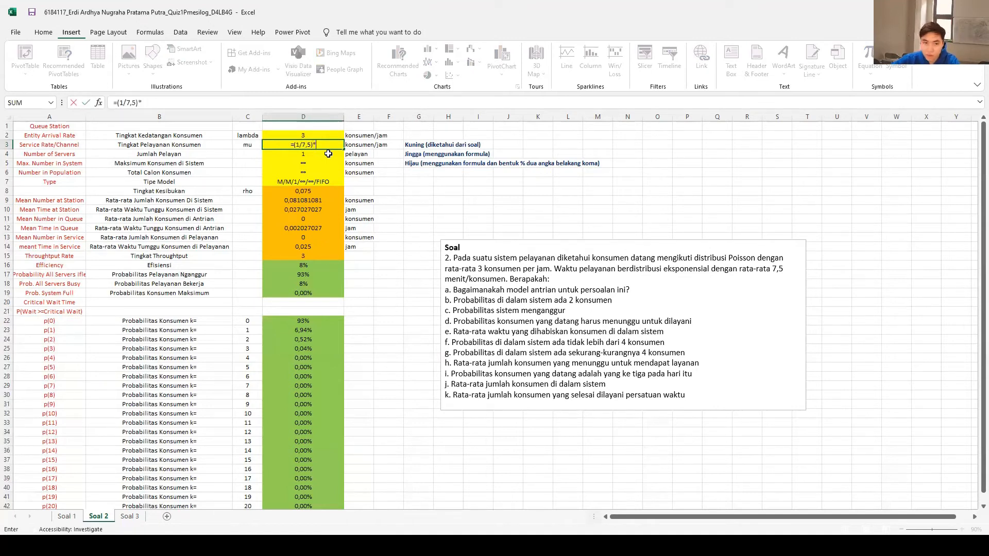
pyautogui.write('(')
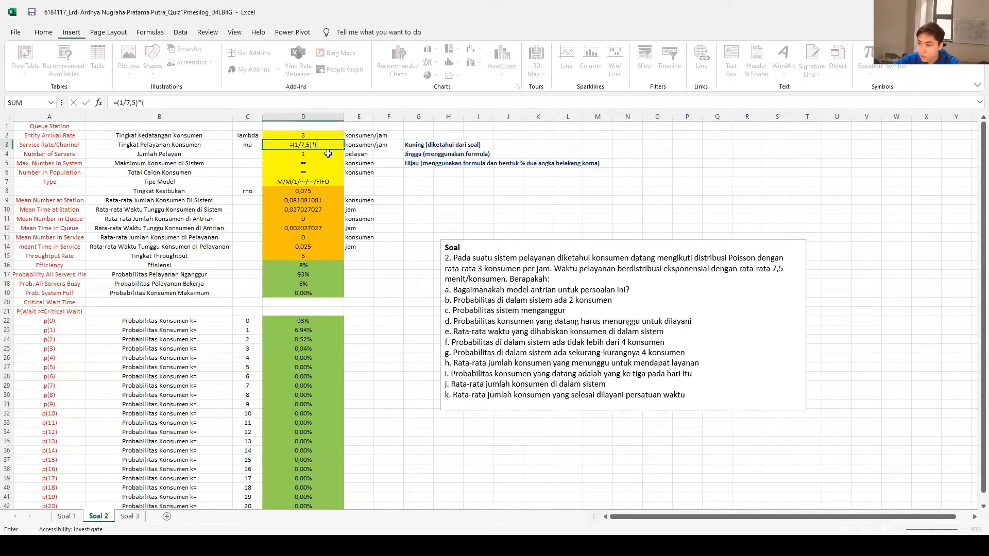
pyautogui.write('60/1)')
pyautogui.press('Return')
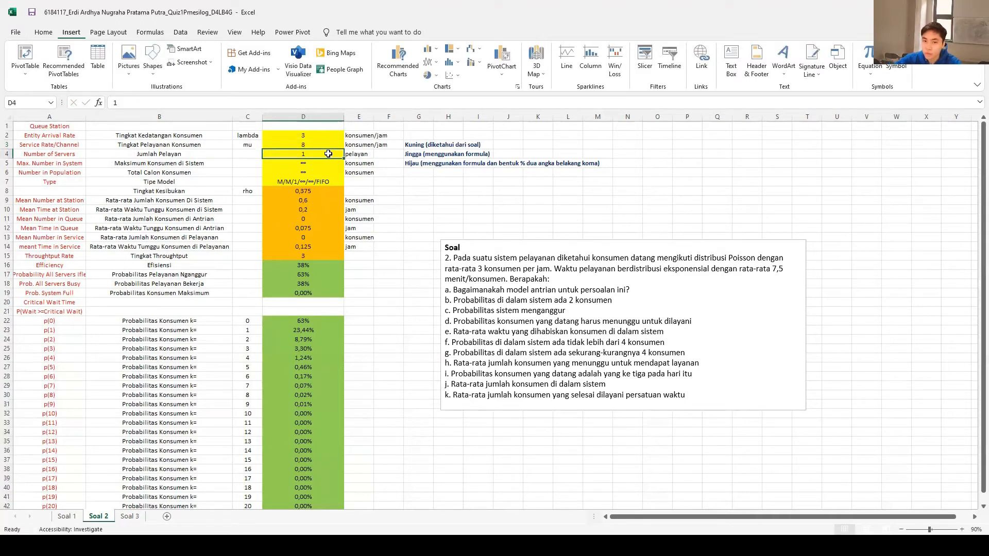
# Review the remaining Soal 2 inputs, model type and recalculated results in D4:D42
pyautogui.press('Down')
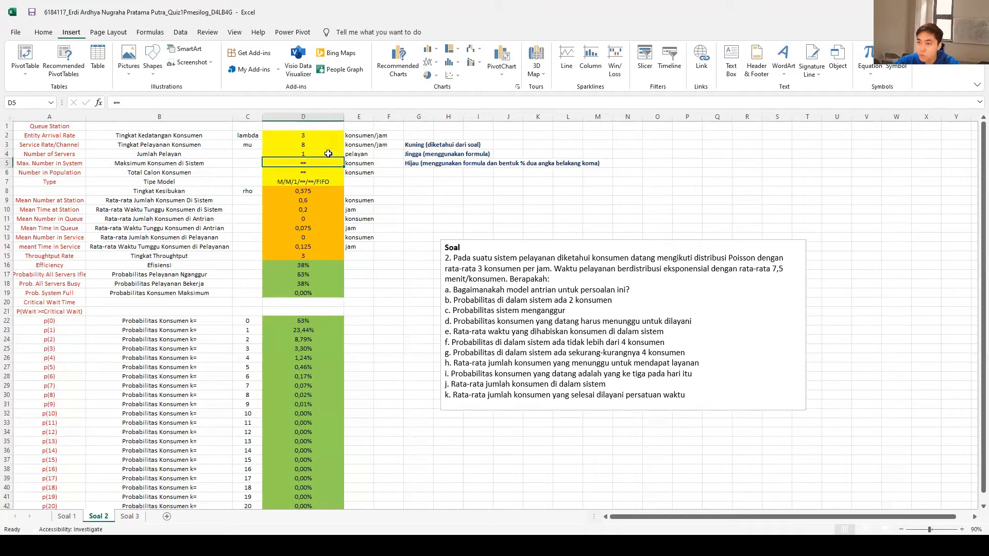
pyautogui.press('Down')
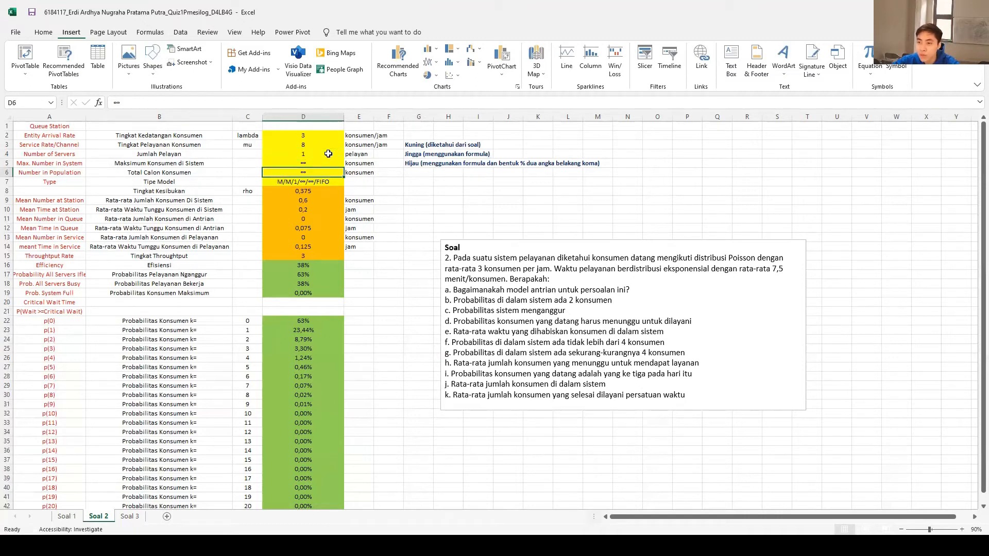
pyautogui.press('Down')
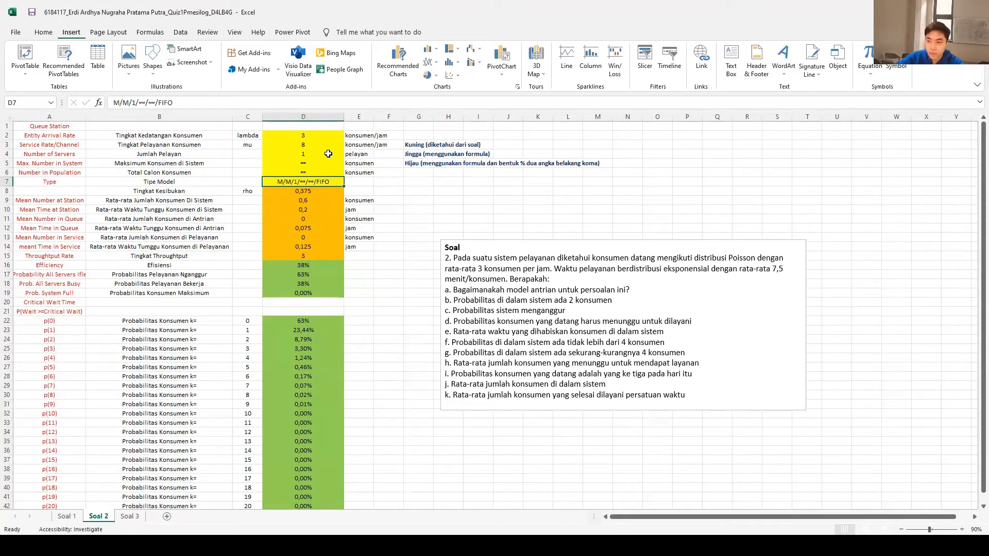
pyautogui.press('Down')
pyautogui.press('Up')
pyautogui.press('Down')
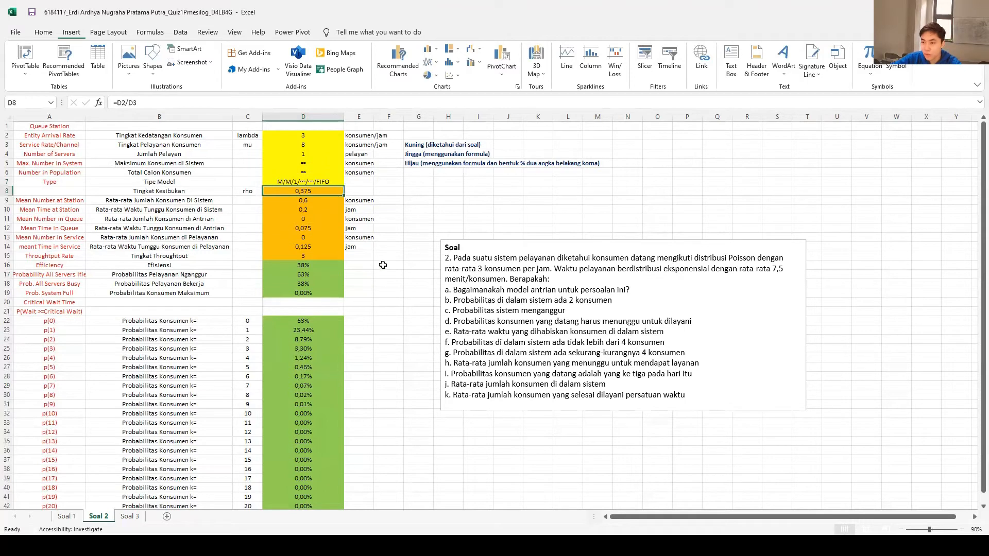
pyautogui.moveTo(316, 191); pyautogui.dragTo(306, 487)
pyautogui.scroll(1, 388, 365)
pyautogui.click(415, 183)
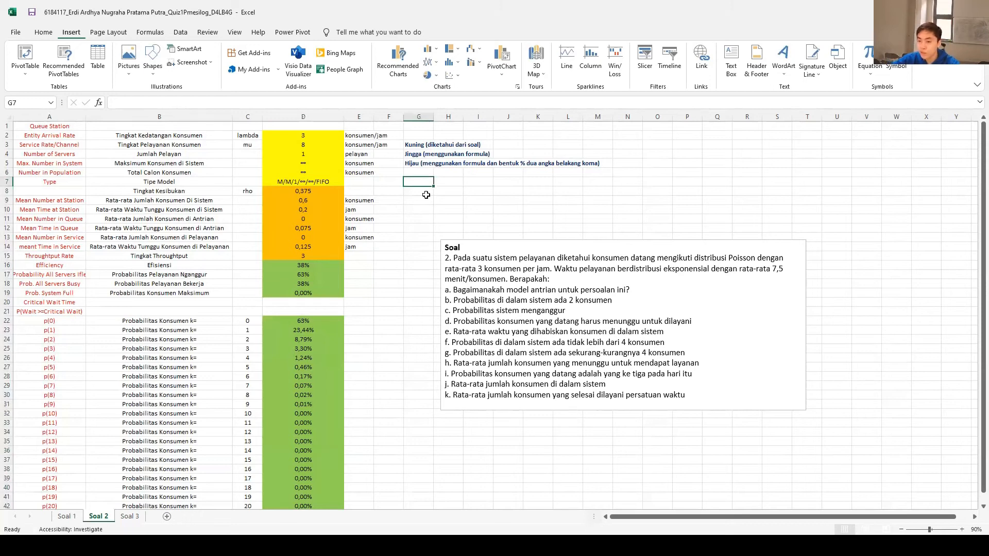
# Open the Soal 3 sheet and check the average time between customer arrivals in the problem text
pyautogui.click(138, 517)
pyautogui.hotkey('alt', 'Tab')
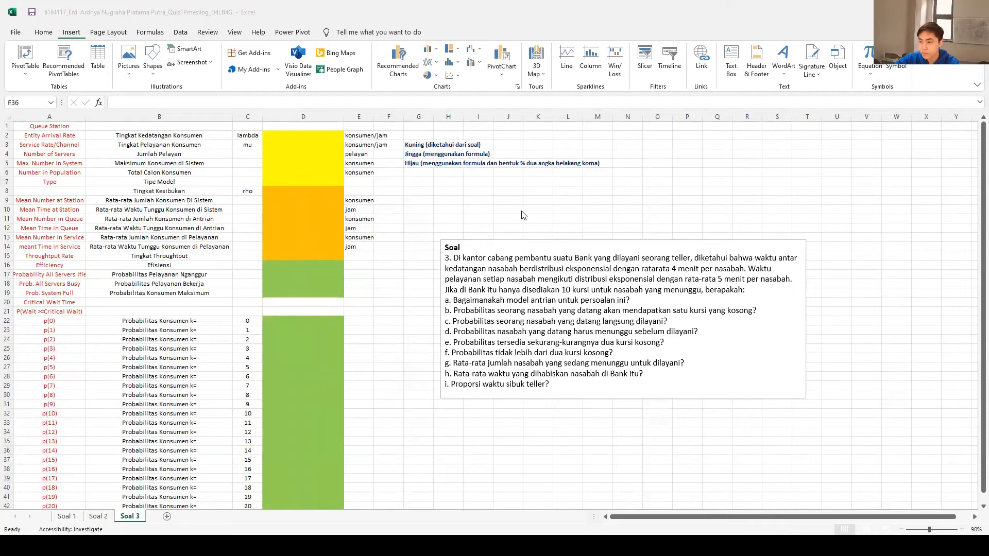
pyautogui.hotkey('alt', 'Tab')
pyautogui.click(476, 202)
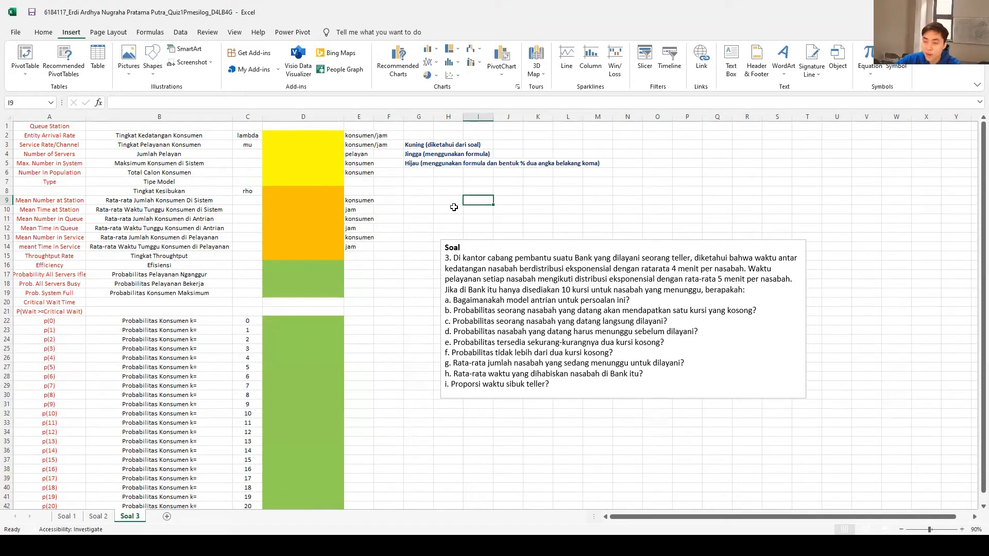
pyautogui.click(310, 135)
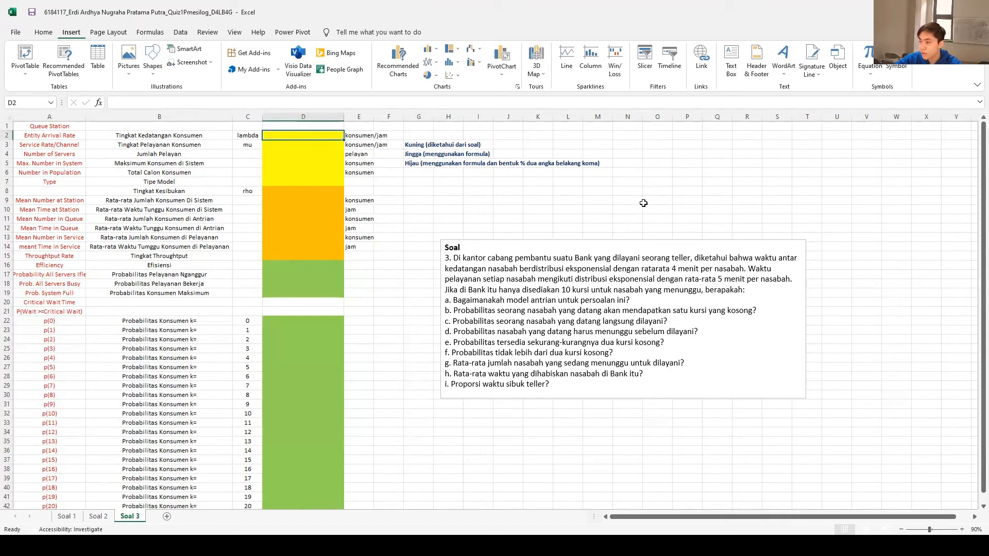
pyautogui.moveTo(672, 269); pyautogui.dragTo(737, 267)
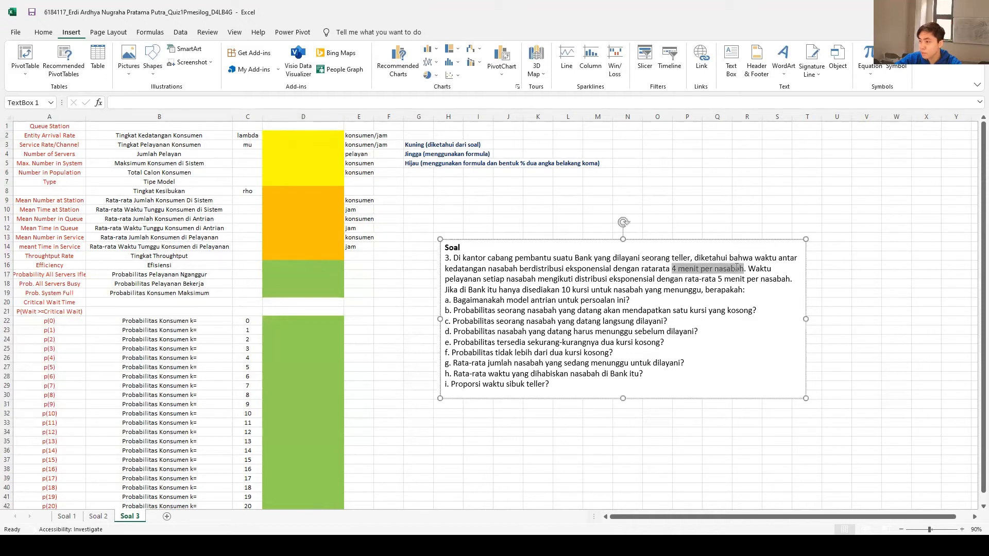
pyautogui.click(711, 217)
# Calculate the arrival rate lambda in D2 of the Soal 3 sheet with the formula =60/4
pyautogui.click(316, 144)
pyautogui.click(331, 135)
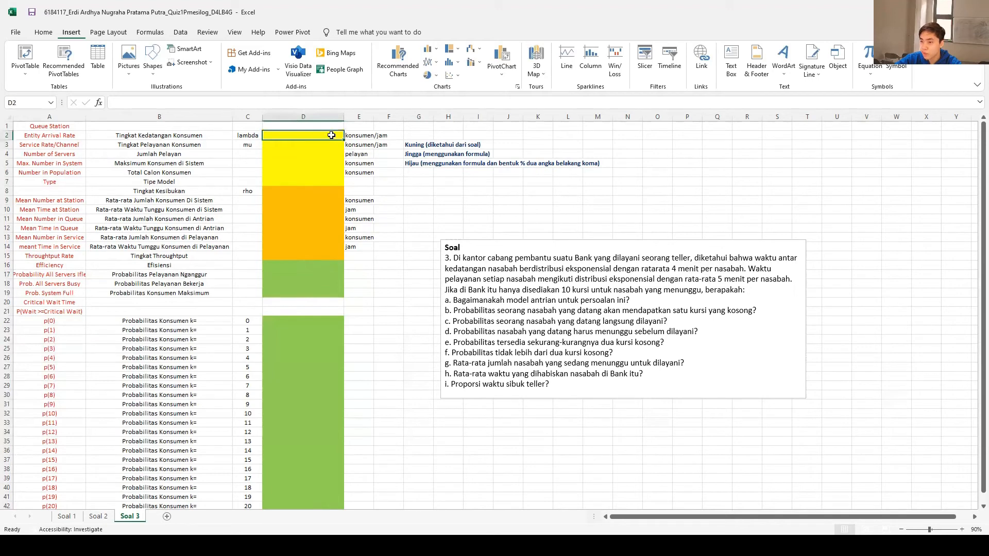
pyautogui.write('=60/2')
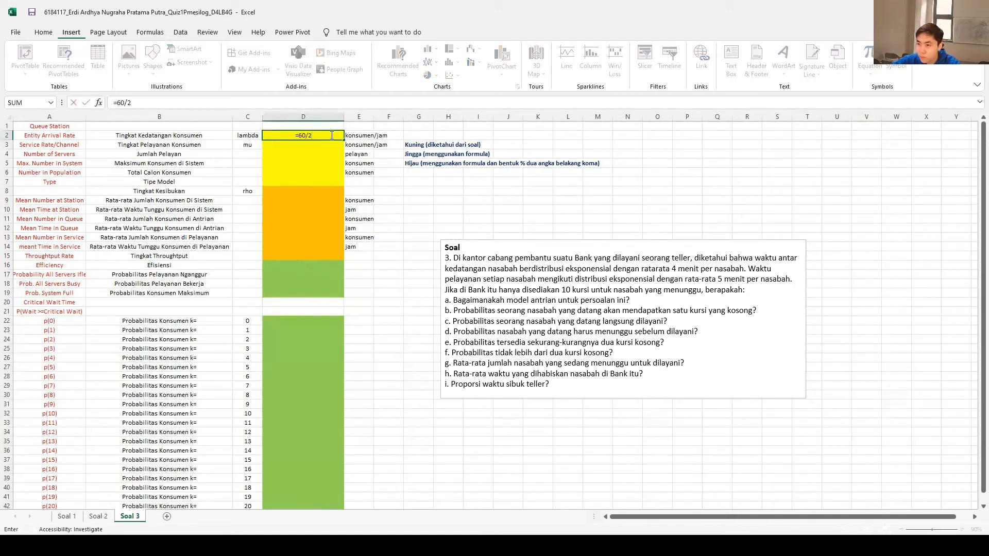
pyautogui.press('BackSpace')
pyautogui.write('4')
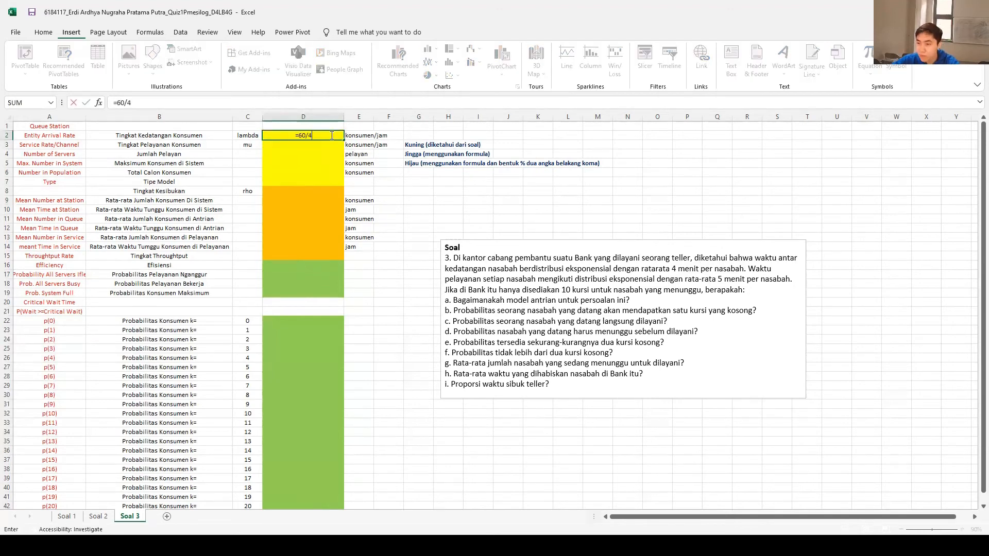
pyautogui.press('Return')
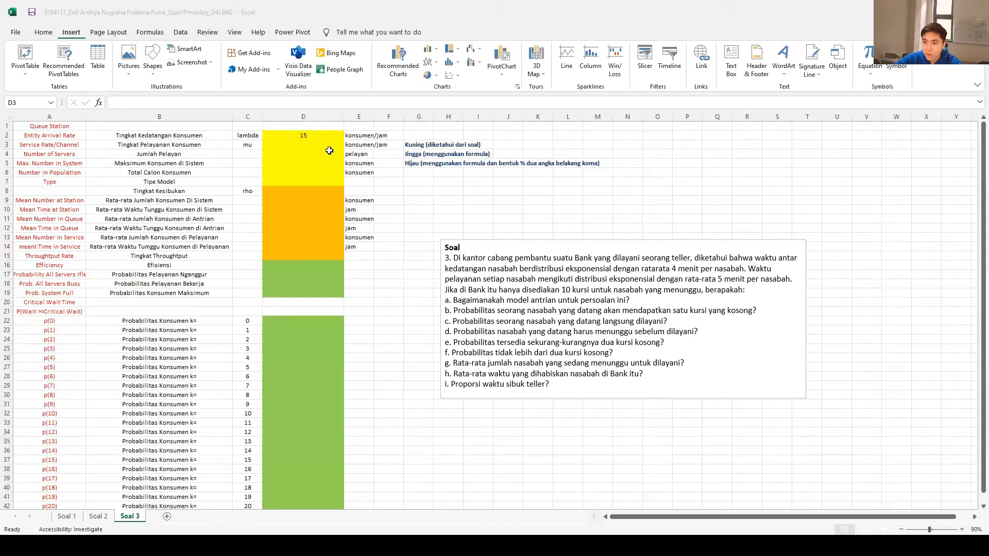
# Calculate the service rate mu in D3 of the Soal 3 sheet with the formula =(1/5)*(60/1)
pyautogui.click(317, 146)
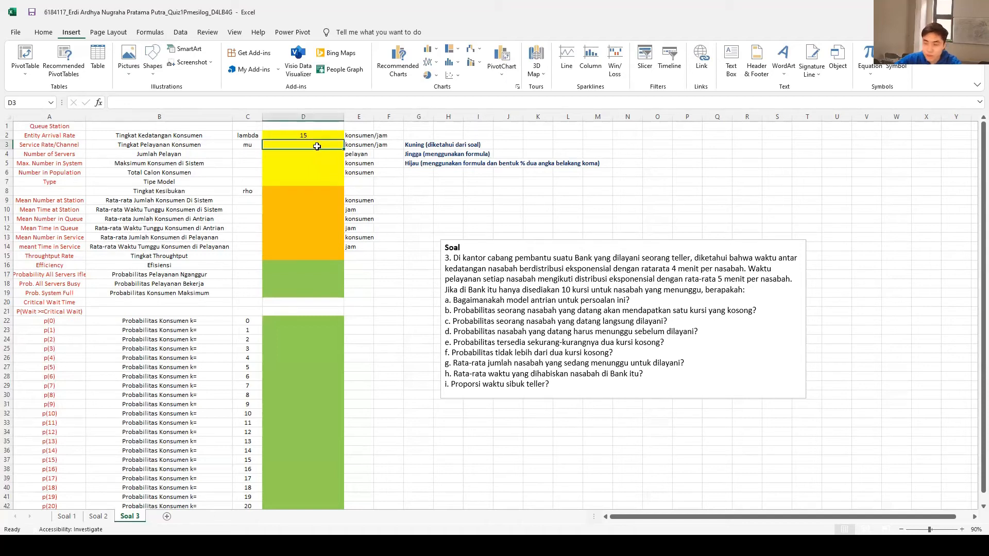
pyautogui.write('=(')
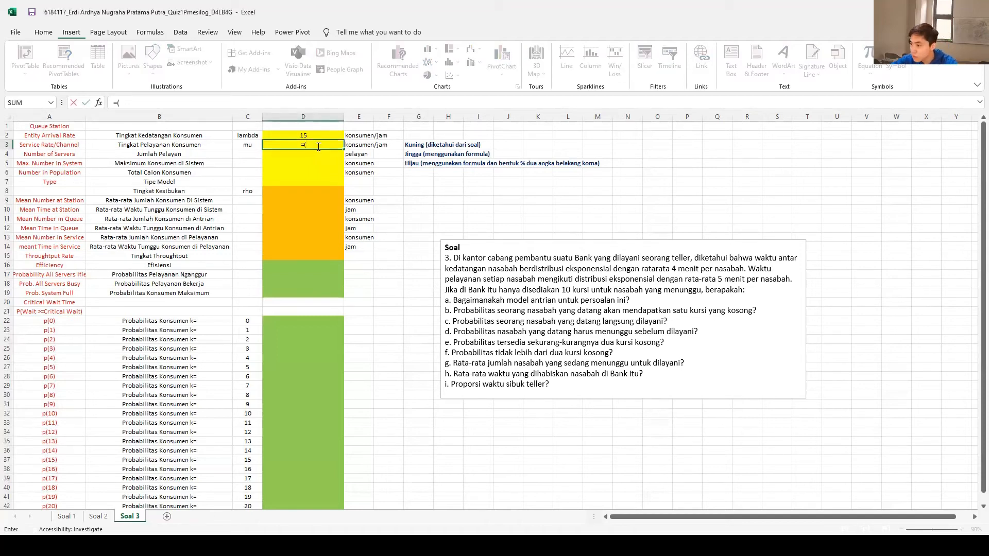
pyautogui.write('1/5')
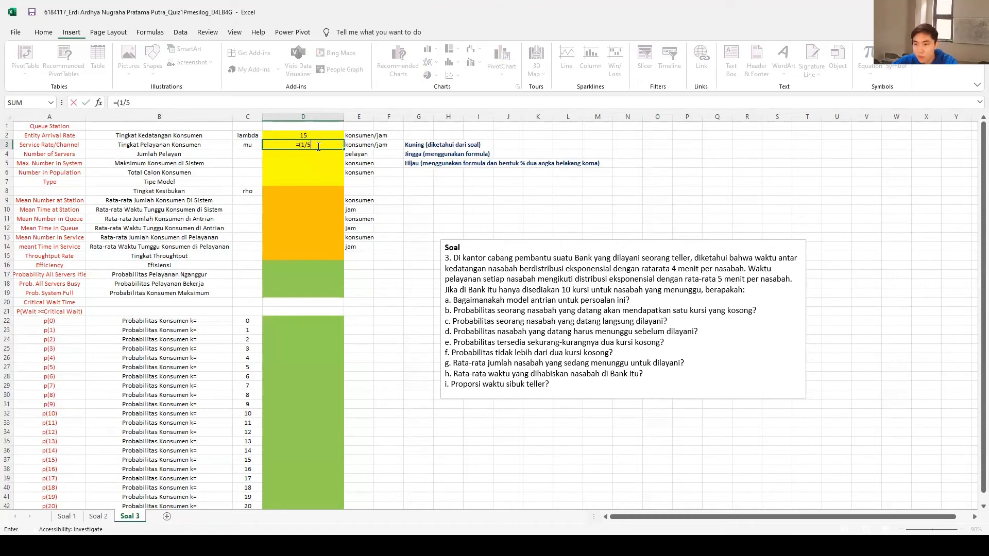
pyautogui.write(')*(6')
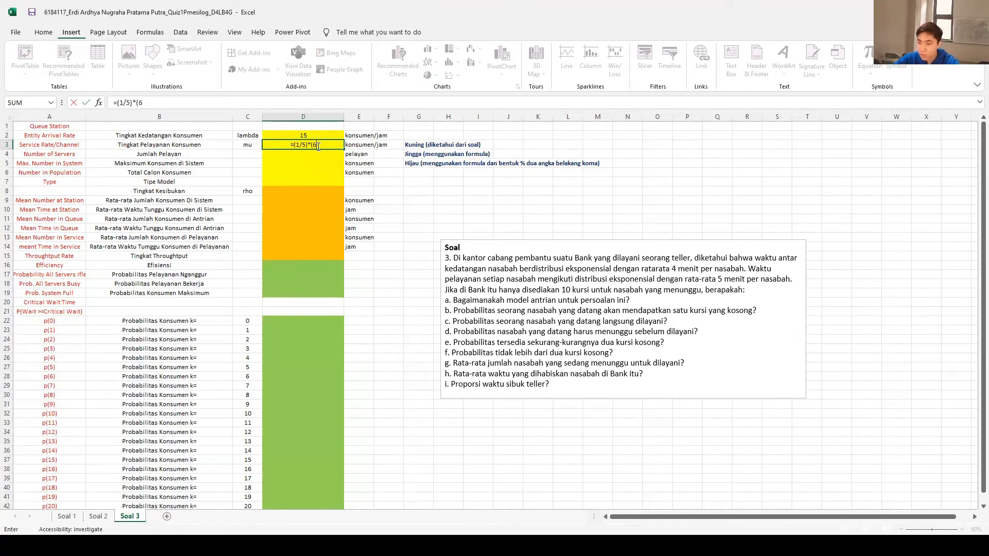
pyautogui.write('0/1)')
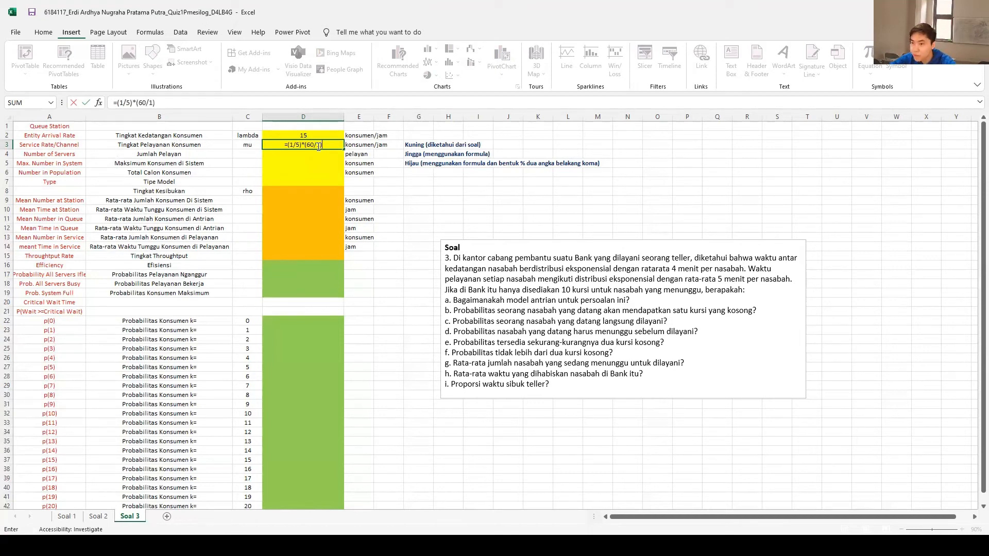
pyautogui.press('Return')
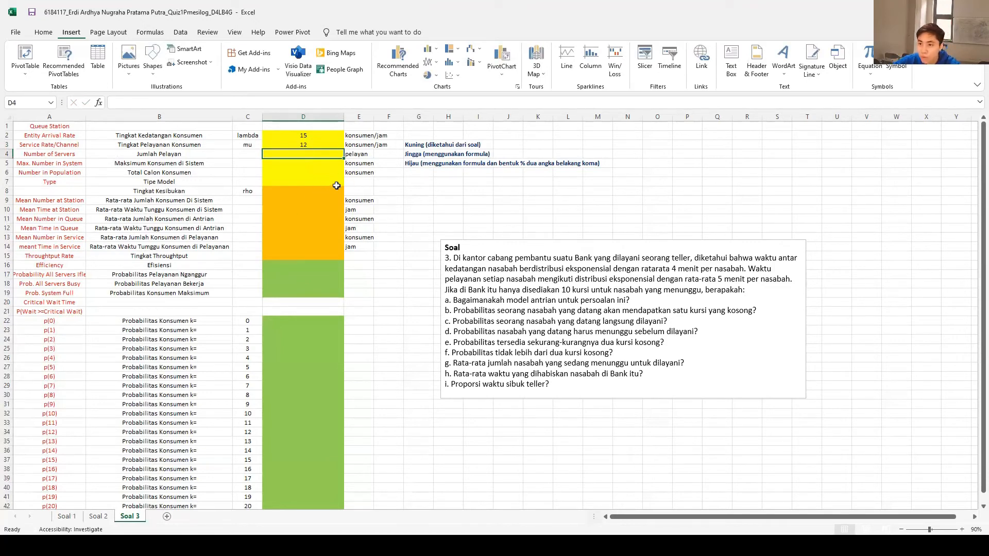
# Set the number of servers in D4 to 1 and the maximum number in system in D5 to =10+1
pyautogui.write('1')
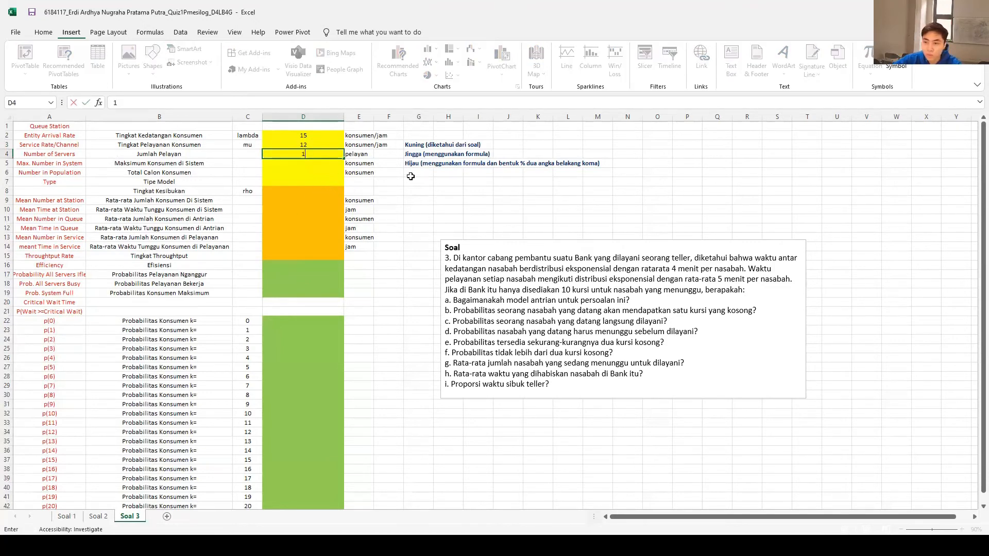
pyautogui.press('Return')
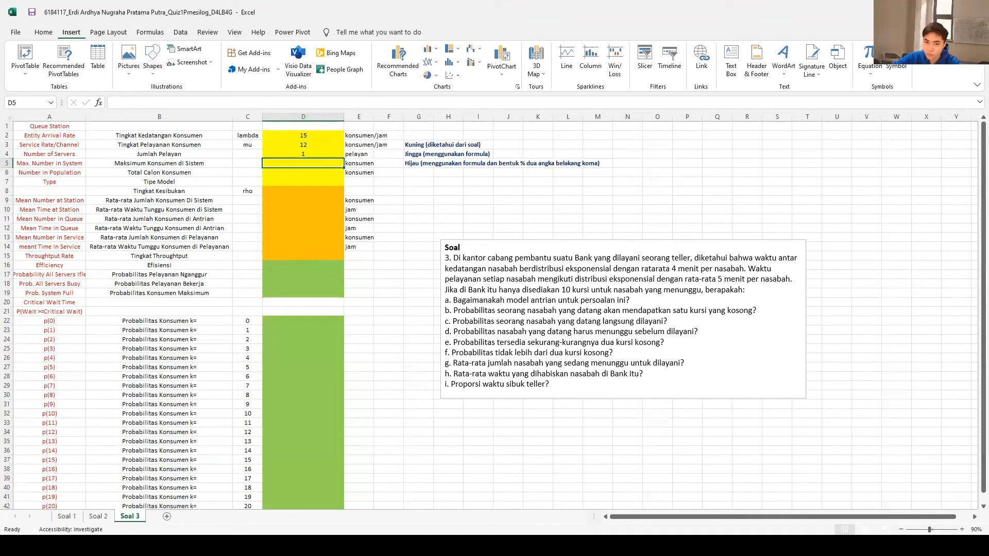
pyautogui.hotkey('alt', 'Tab')
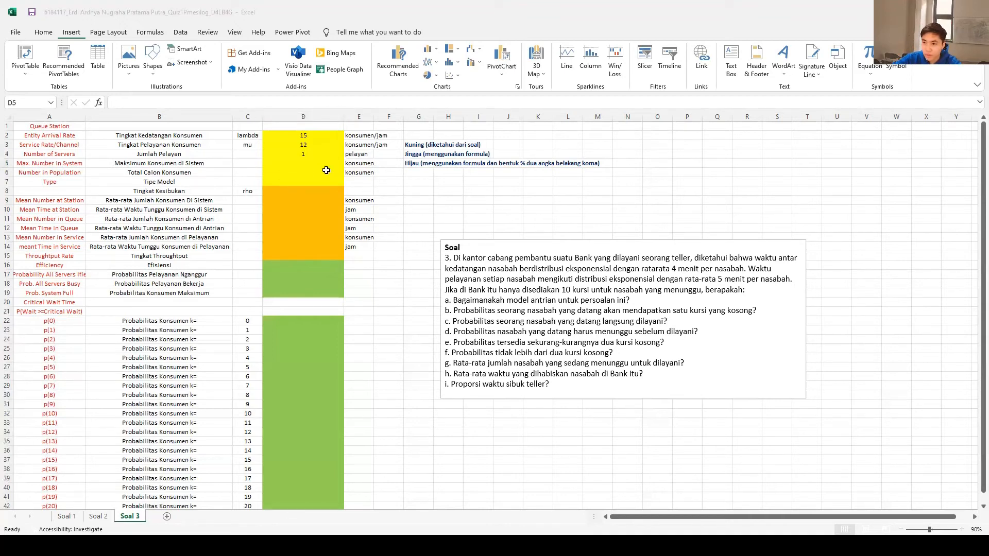
pyautogui.hotkey('alt', 'Tab')
pyautogui.write('=10')
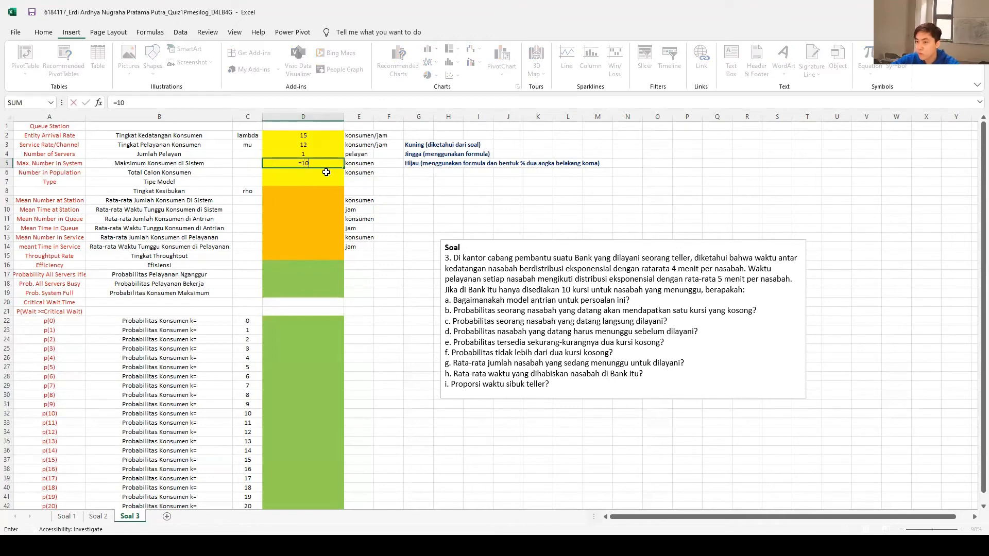
pyautogui.write('+1')
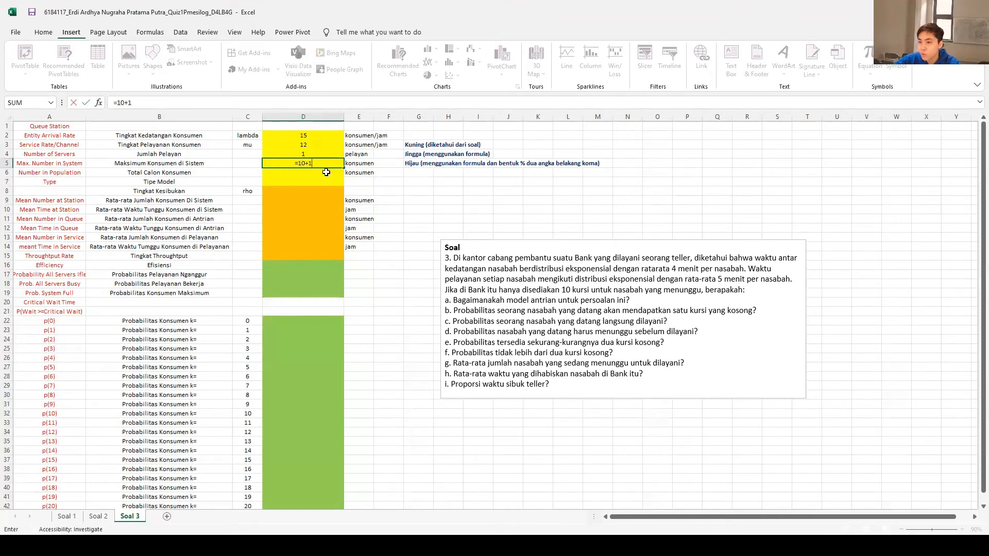
pyautogui.press('Return')
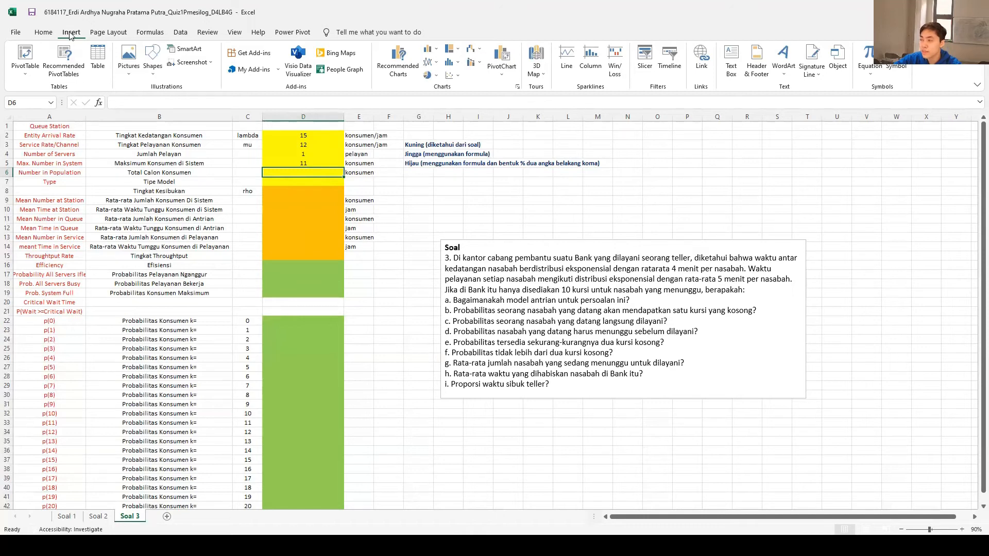
# Insert the infinity symbol in D6 as the number in population
pyautogui.click(896, 60)
pyautogui.click(253, 396)
pyautogui.click(457, 443)
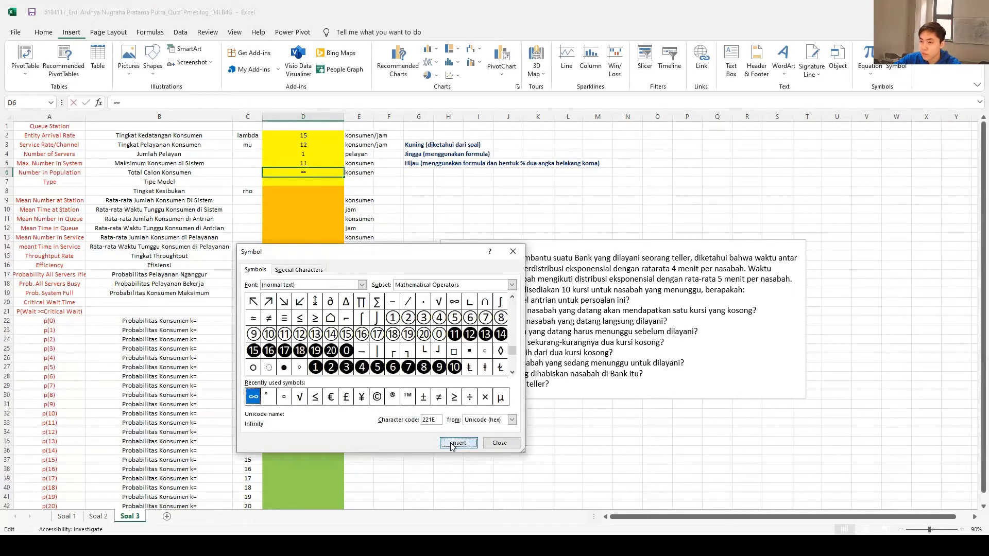
pyautogui.click(500, 443)
# Enter the model type in D7 of the Soal 3 sheet as M/M/1/11/∞/FIFO, inserting the infinity character as a symbol
pyautogui.click(299, 182)
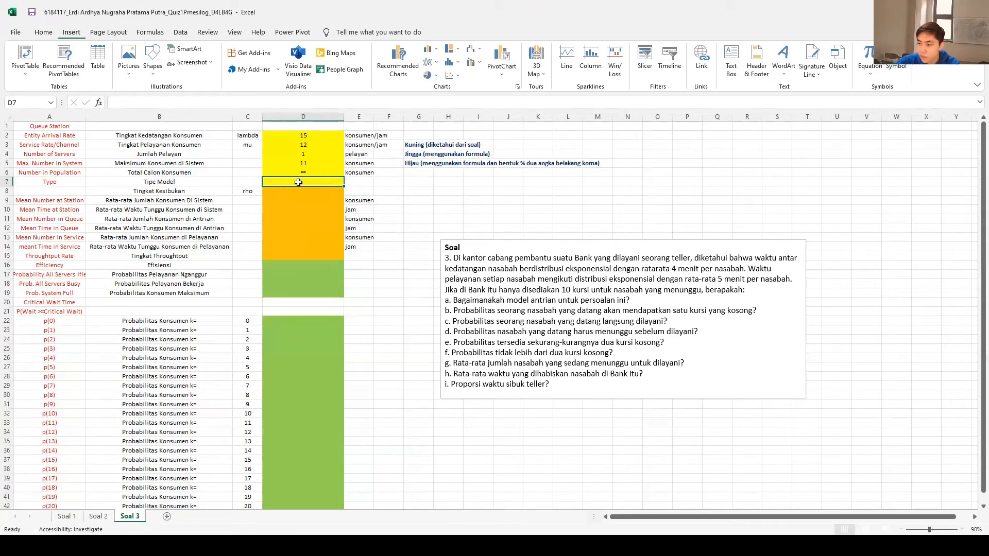
pyautogui.write('m')
pyautogui.press('BackSpace')
pyautogui.write('M/M')
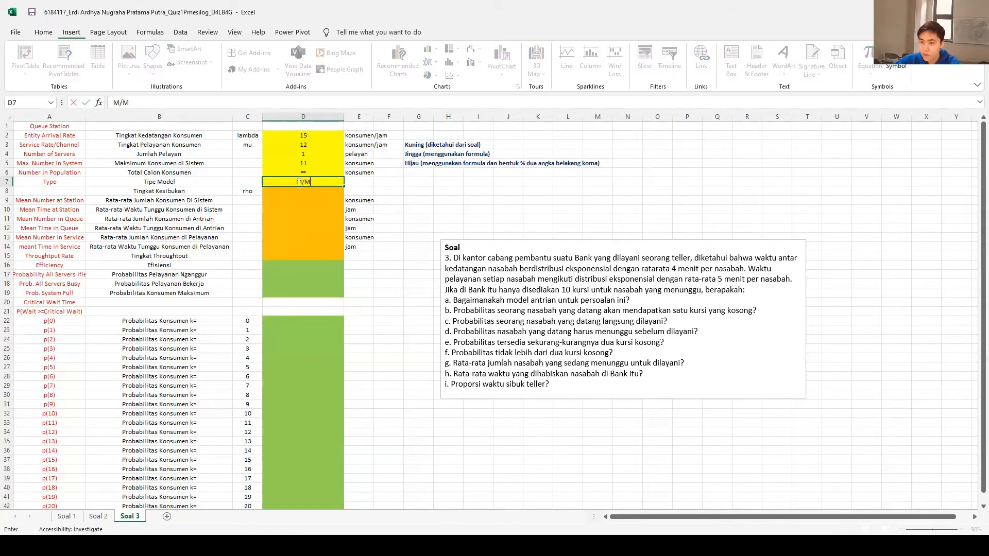
pyautogui.write('/1/')
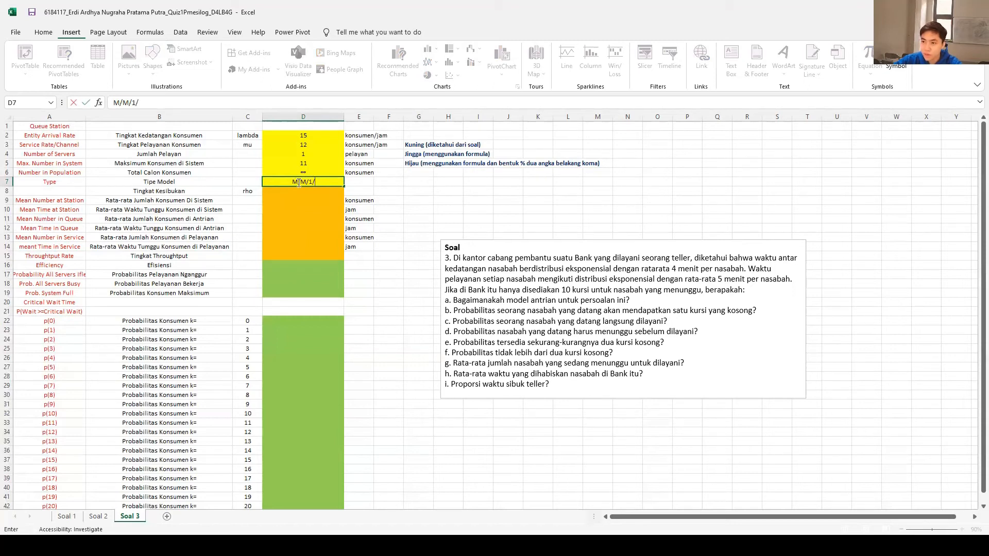
pyautogui.write('11/')
pyautogui.click(896, 67)
pyautogui.click(253, 396)
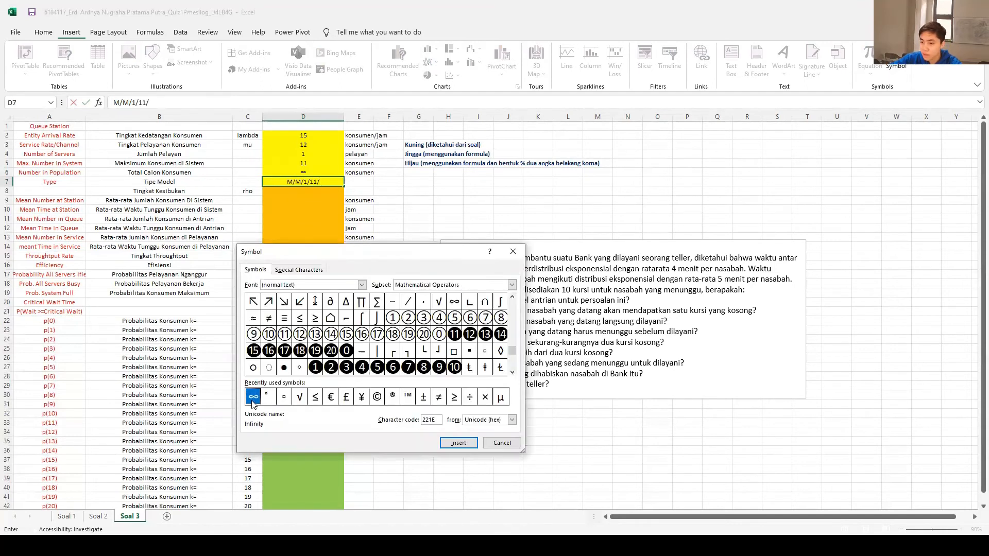
pyautogui.click(449, 444)
pyautogui.click(502, 443)
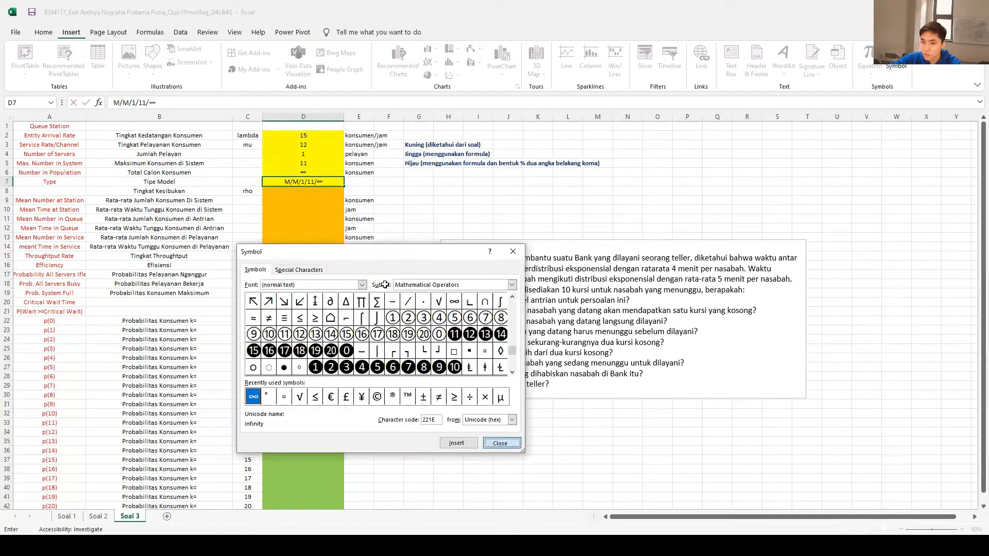
pyautogui.write('/FIFO')
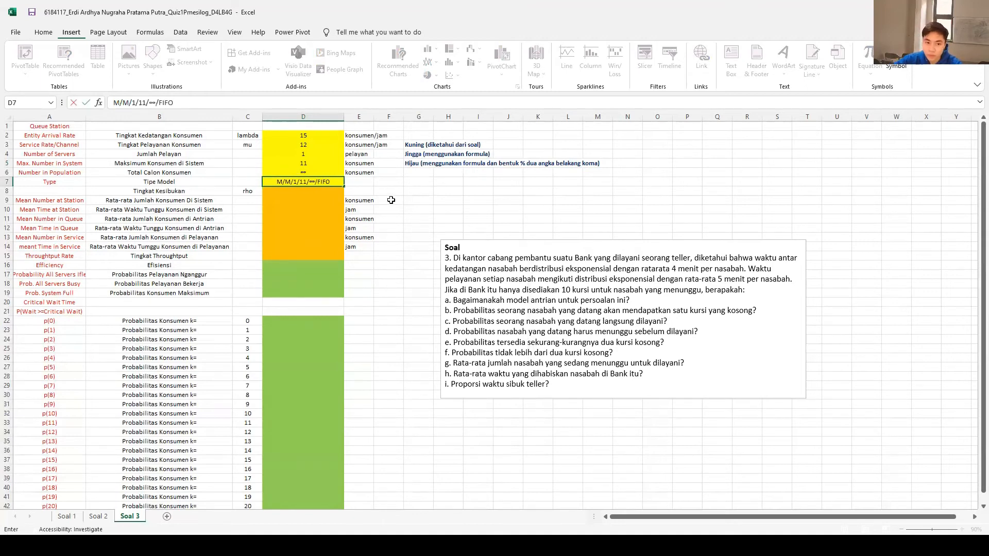
pyautogui.press('Return')
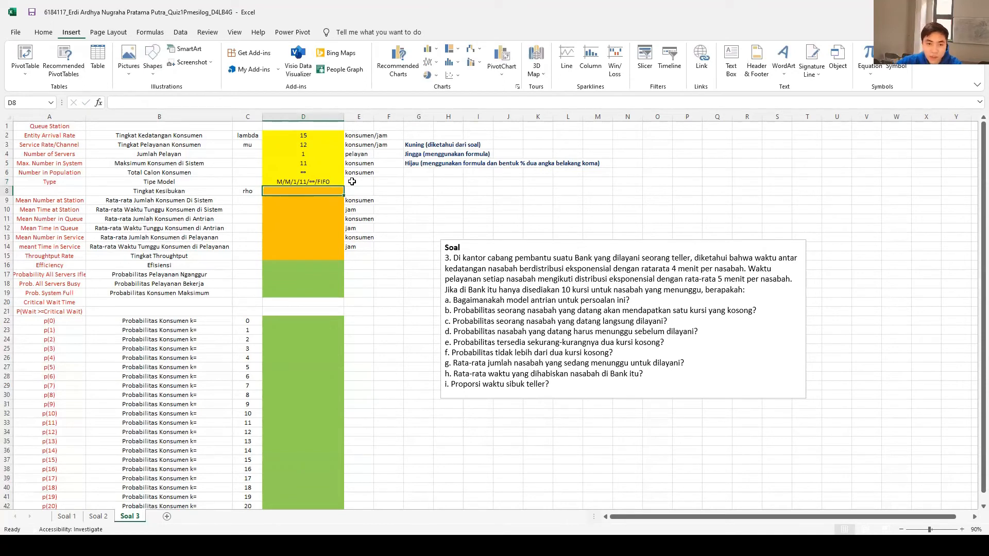
# Calculate the utilization rate rho in D8 of the Soal 3 sheet with the formula =D2/D3
pyautogui.hotkey('alt', 'Tab')
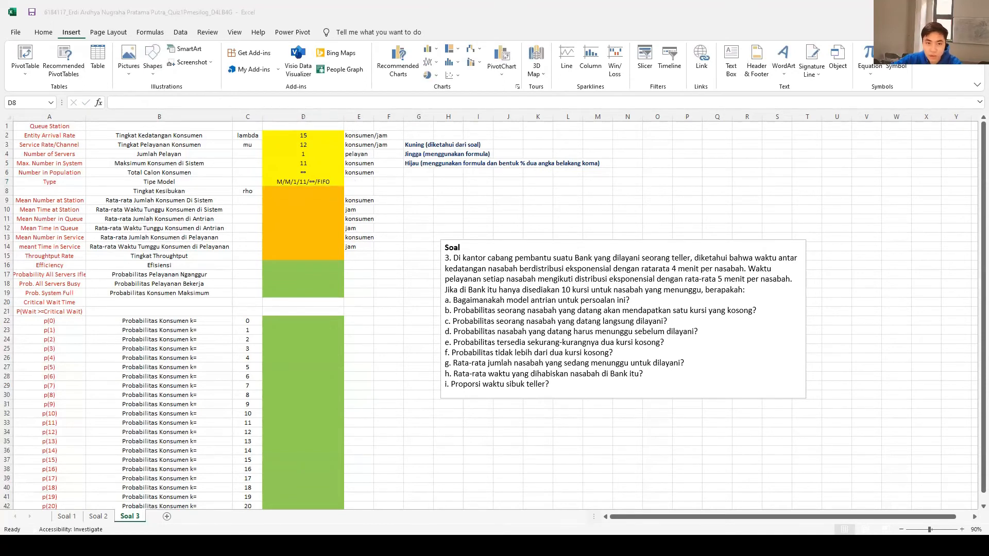
pyautogui.click(302, 193)
pyautogui.write('=')
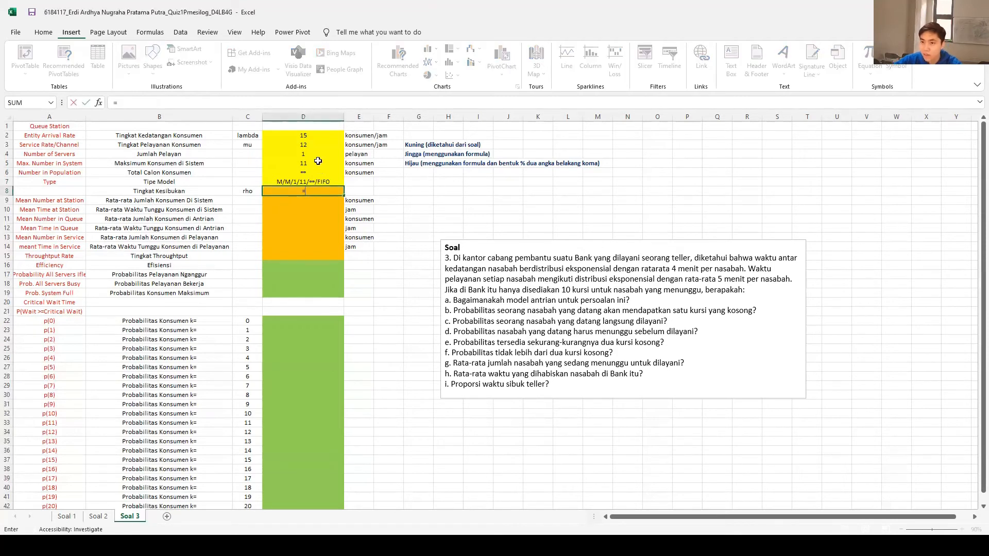
pyautogui.click(303, 134)
pyautogui.write('/')
pyautogui.click(324, 146)
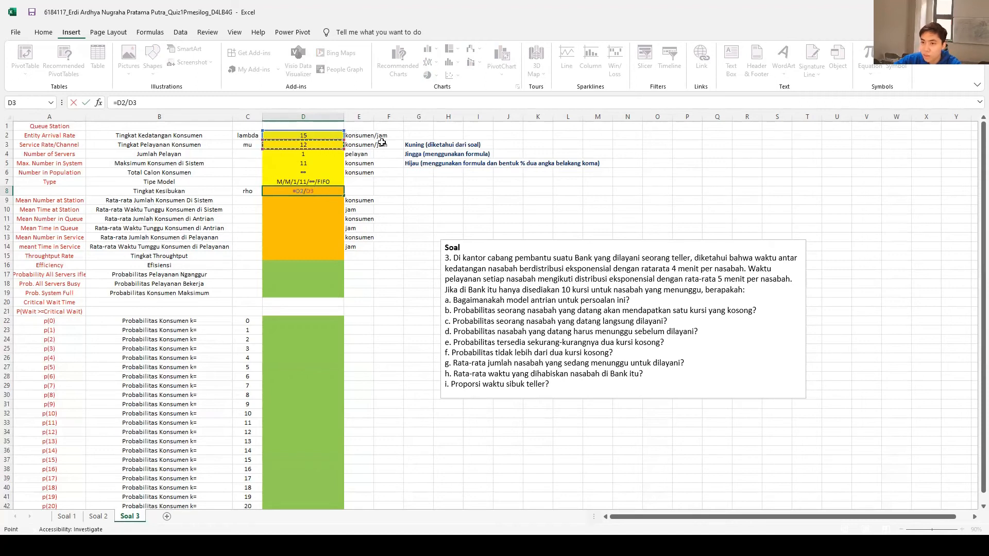
pyautogui.press('Return')
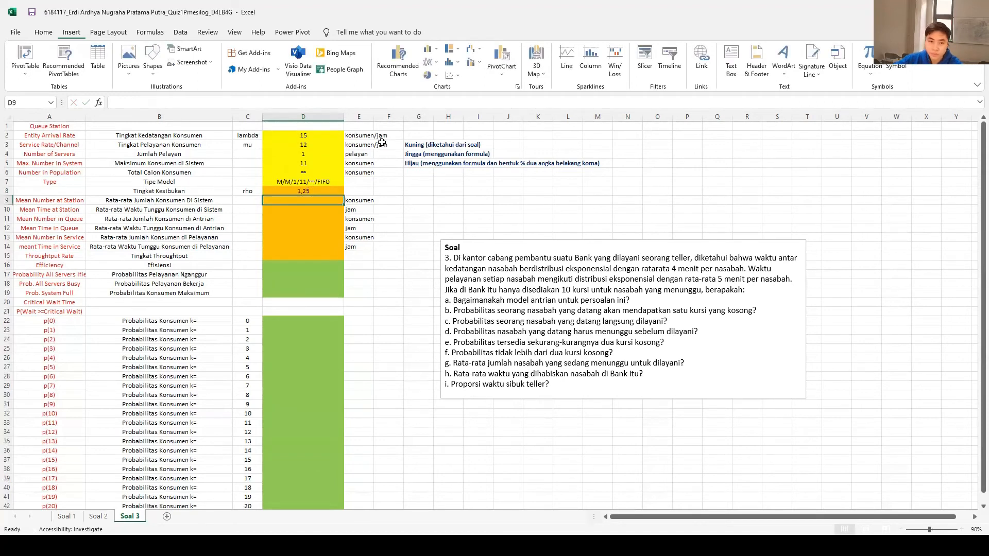
# Calculate the mean number at station in D9 with the formula =D8/(1-D8)-(D3)*(D8^D3)/(1-D8^D3)
pyautogui.hotkey('alt', 'Tab')
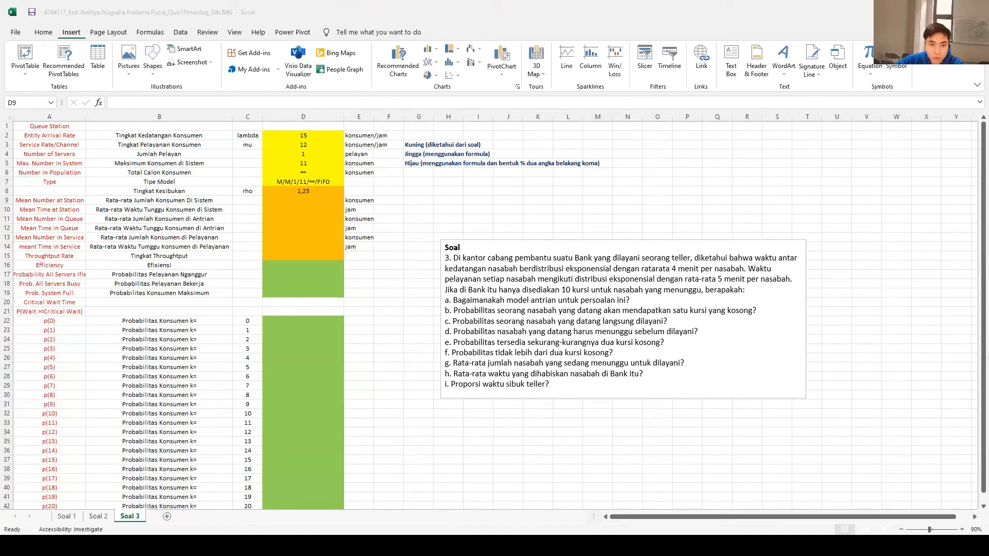
pyautogui.click(318, 205)
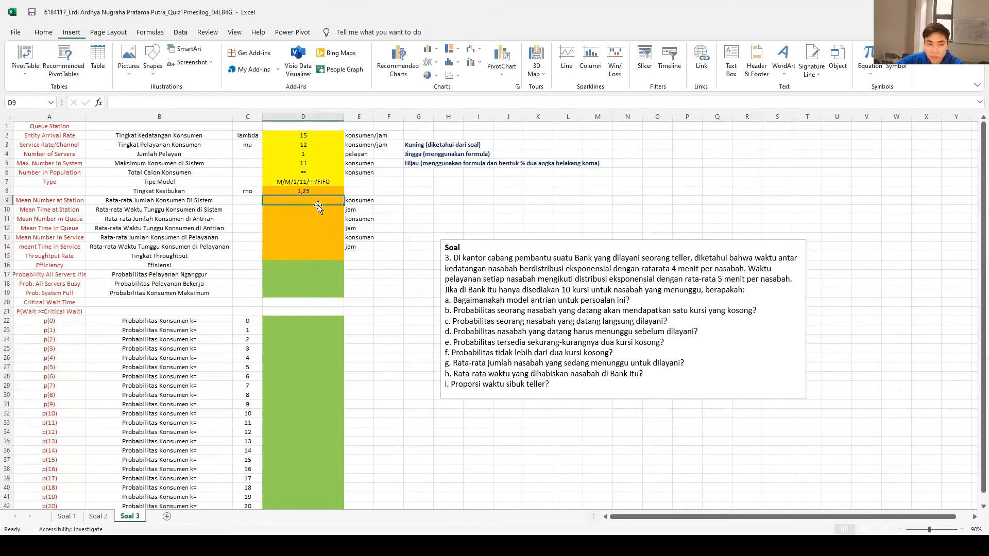
pyautogui.write('=')
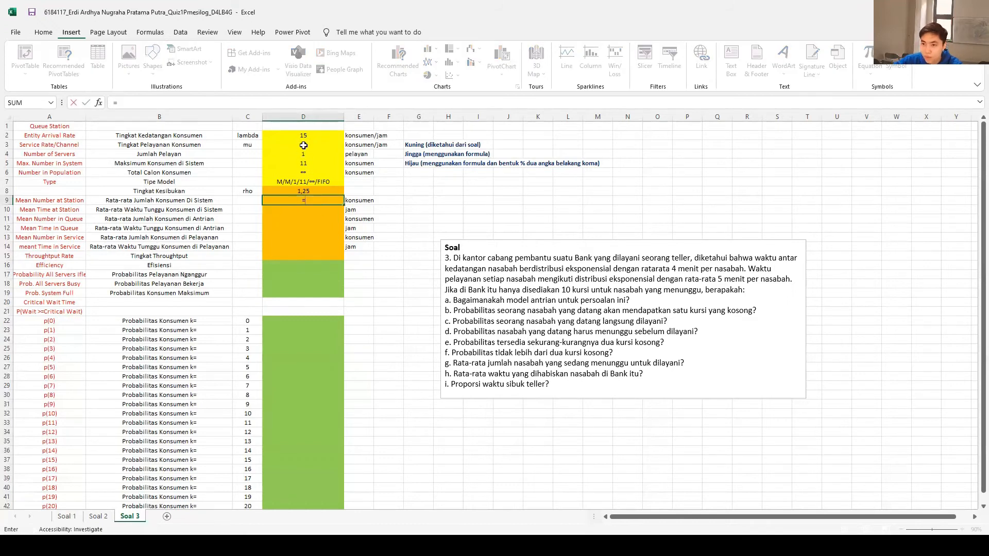
pyautogui.click(300, 191)
pyautogui.write('/(1-')
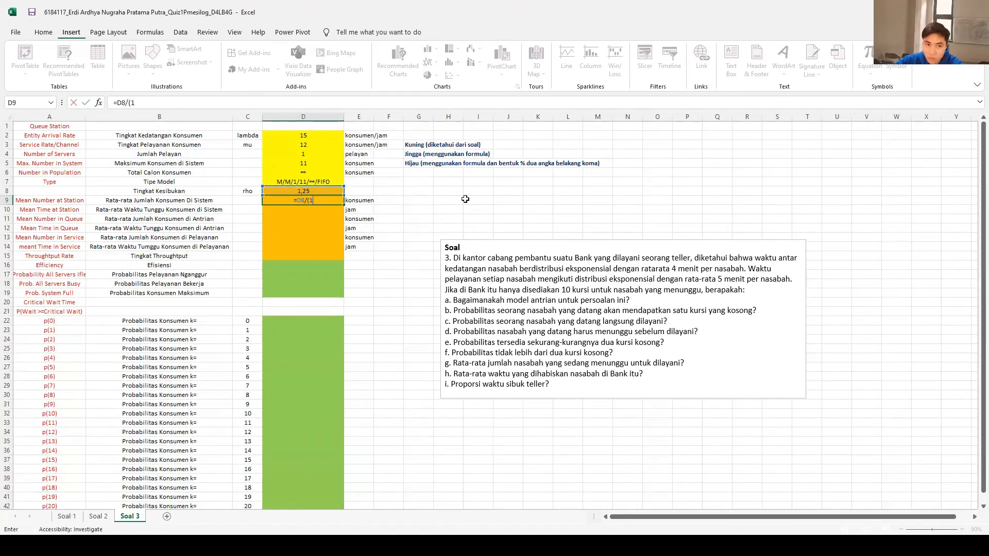
pyautogui.click(304, 191)
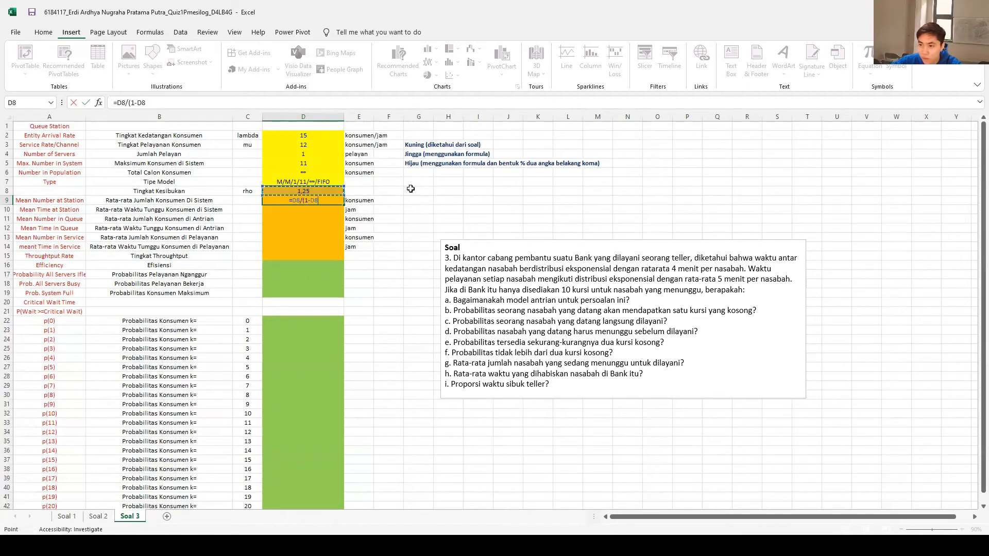
pyautogui.write(')-')
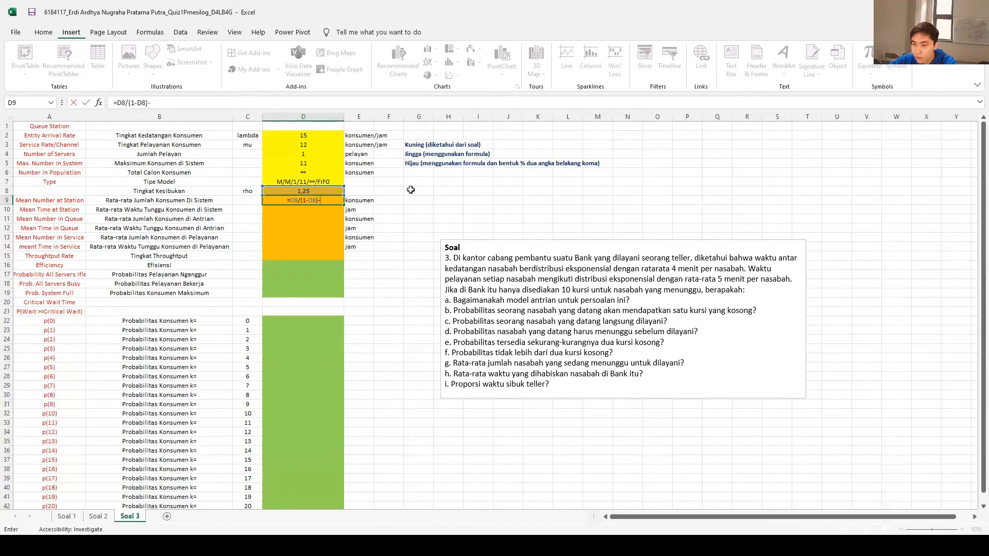
pyautogui.write('(')
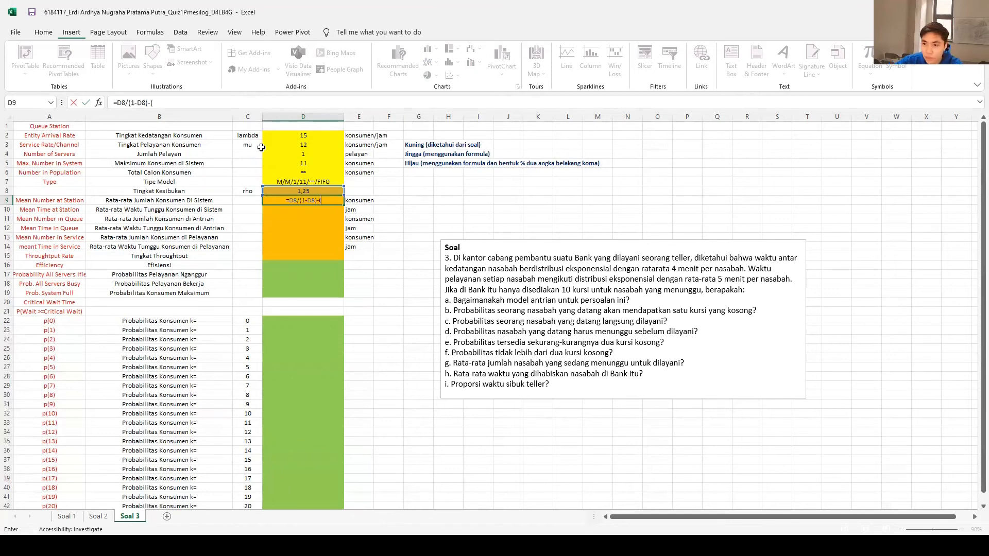
pyautogui.click(309, 144)
pyautogui.write(')*')
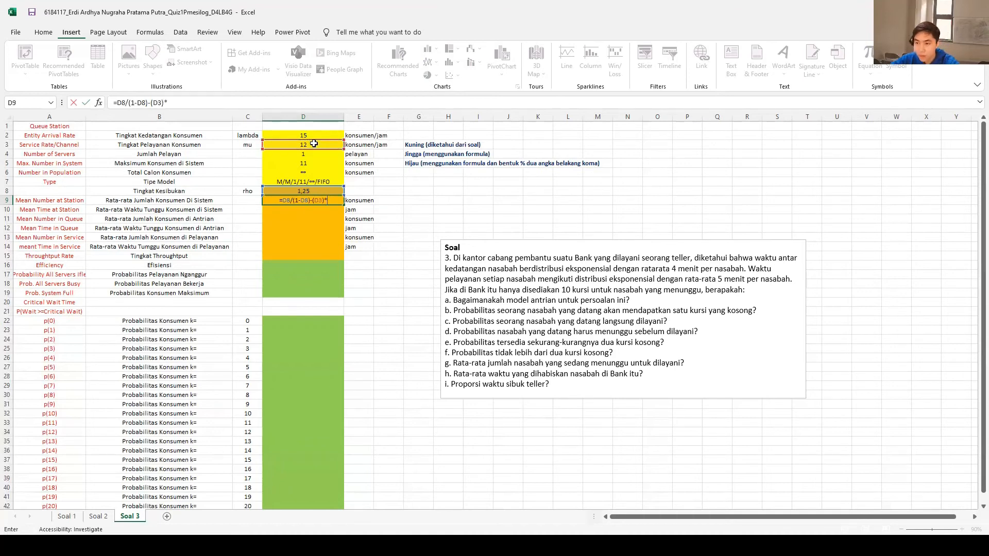
pyautogui.write('(')
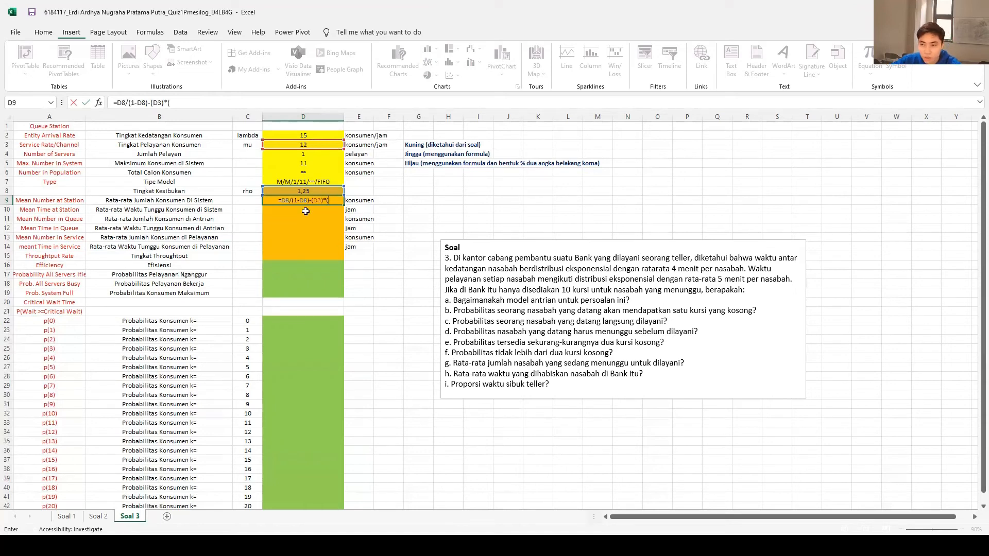
pyautogui.click(312, 190)
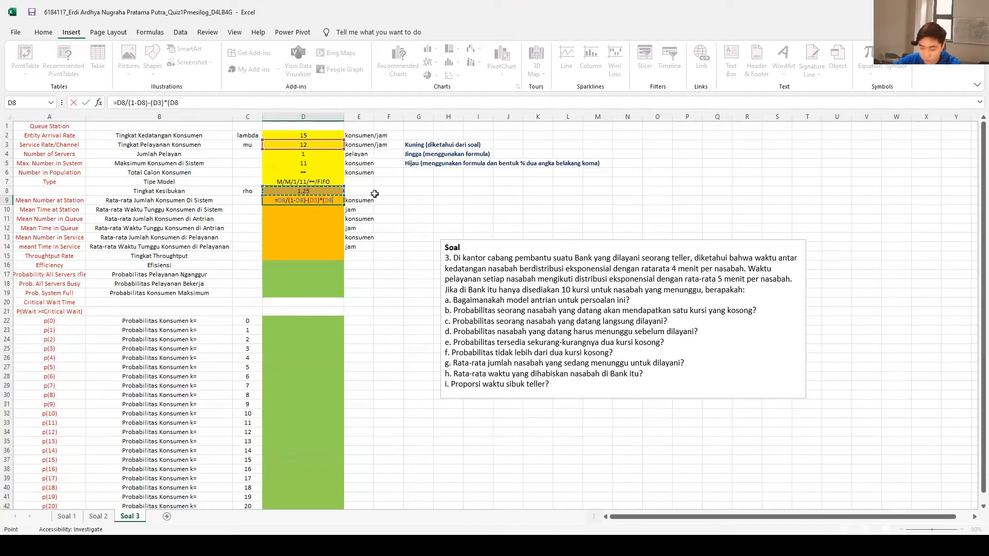
pyautogui.write('^')
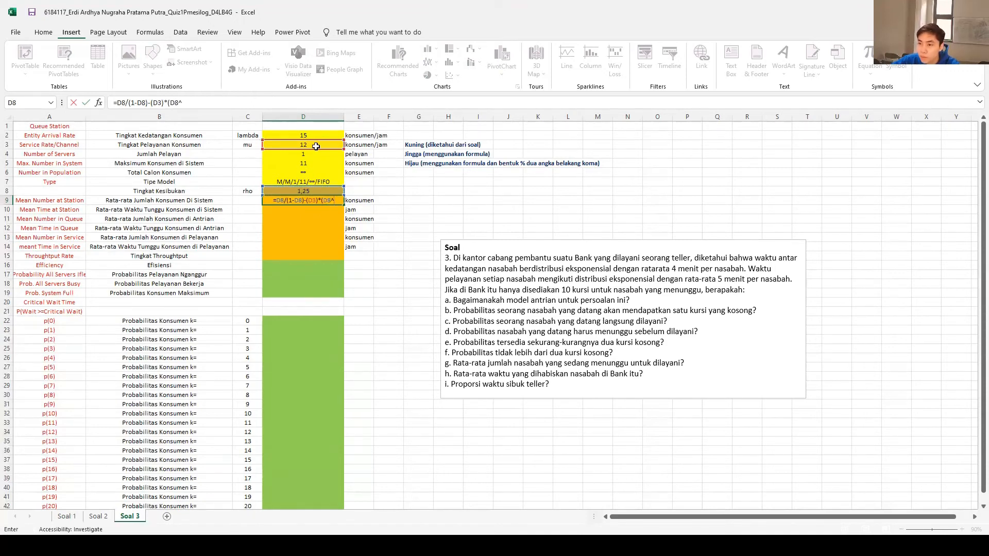
pyautogui.click(315, 146)
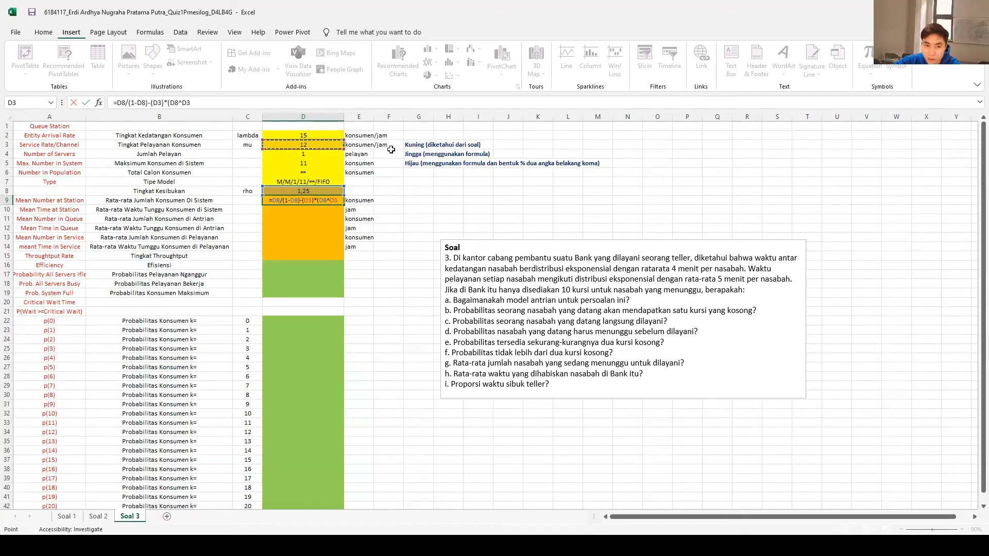
pyautogui.write(')')
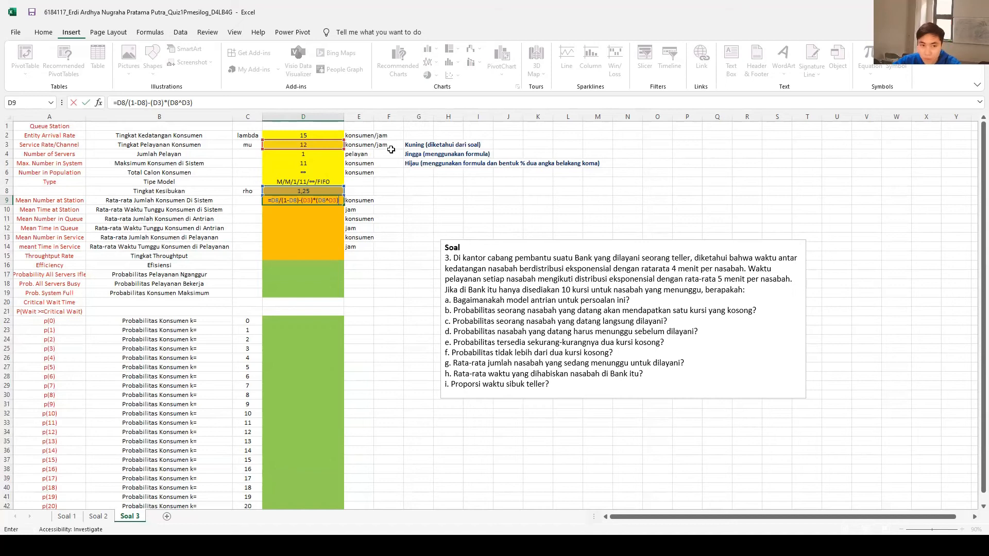
pyautogui.write('/')
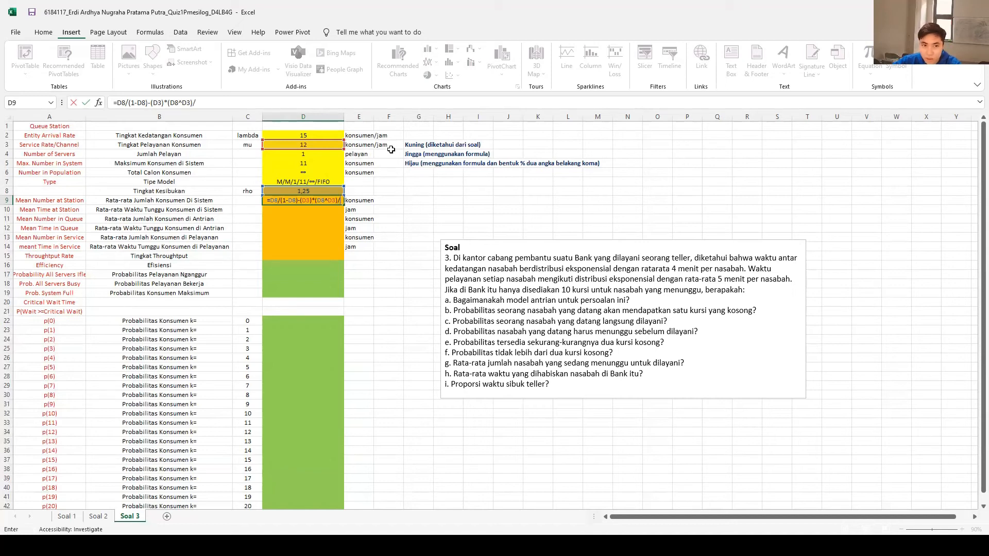
pyautogui.write('(')
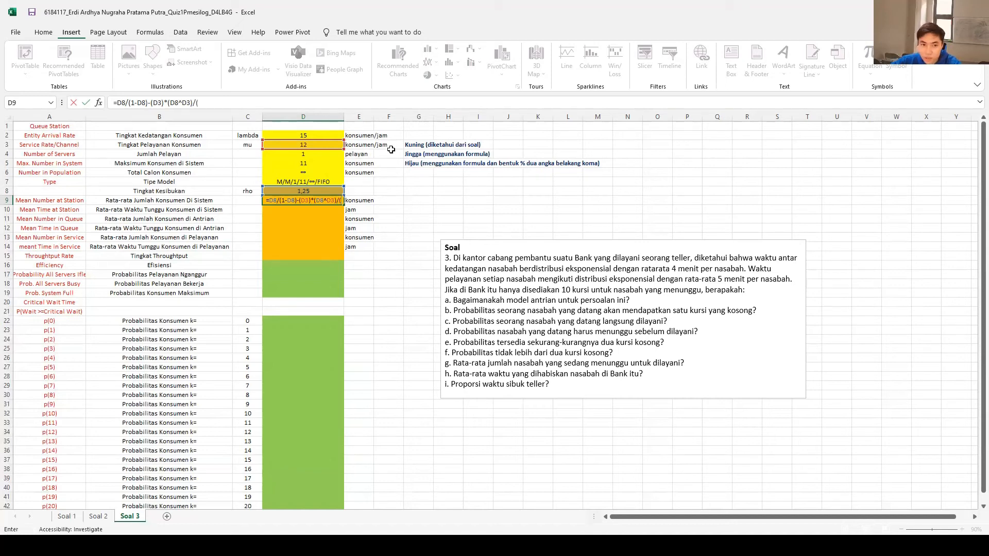
pyautogui.write('1-')
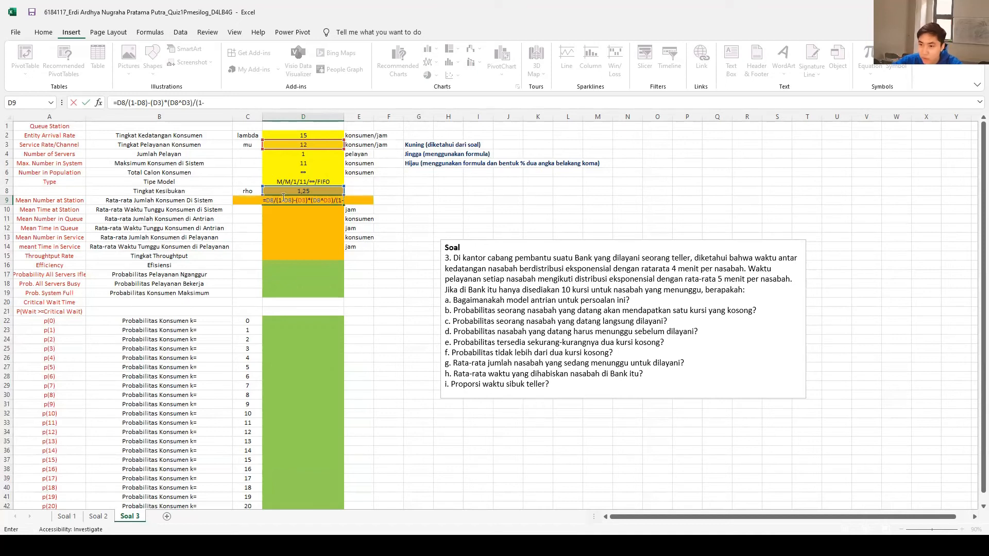
pyautogui.click(304, 192)
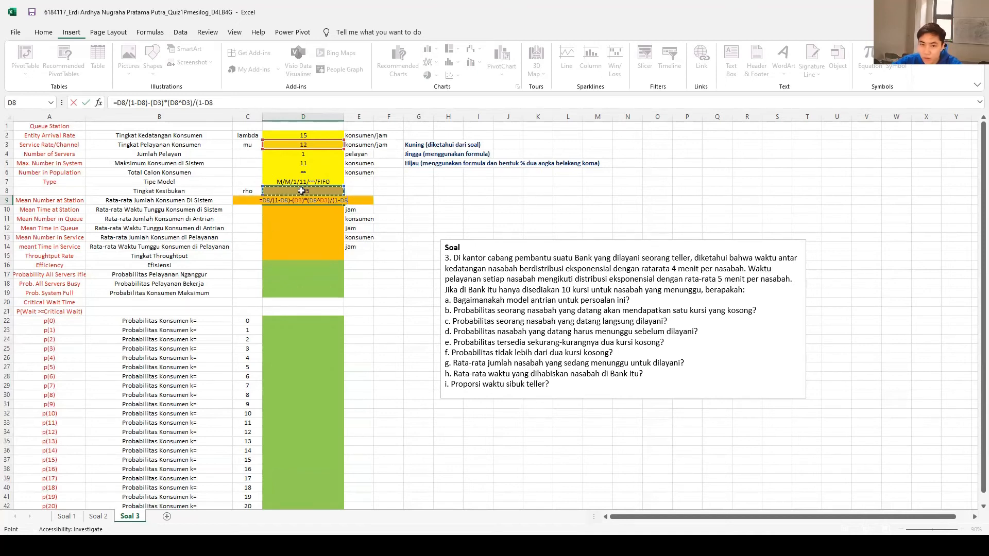
pyautogui.write('^')
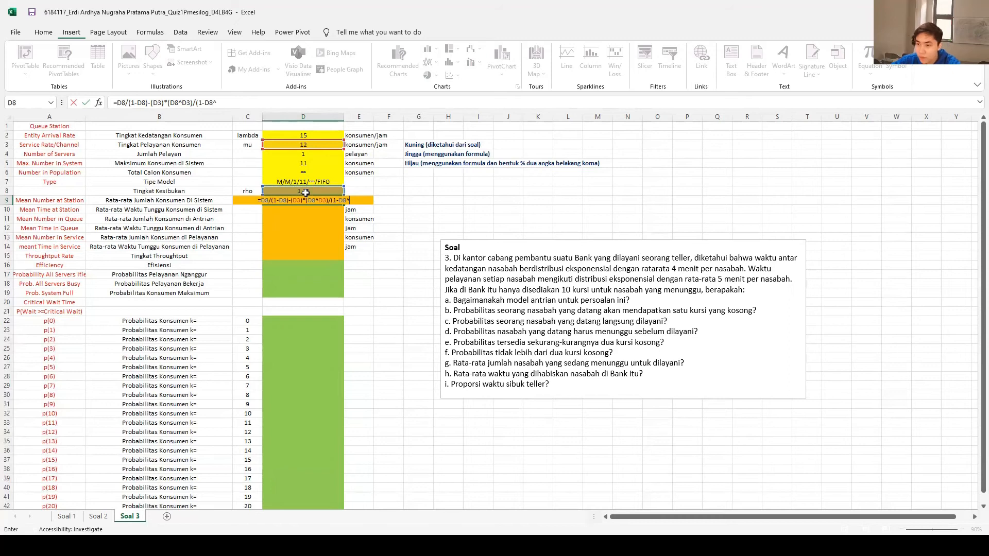
pyautogui.click(305, 145)
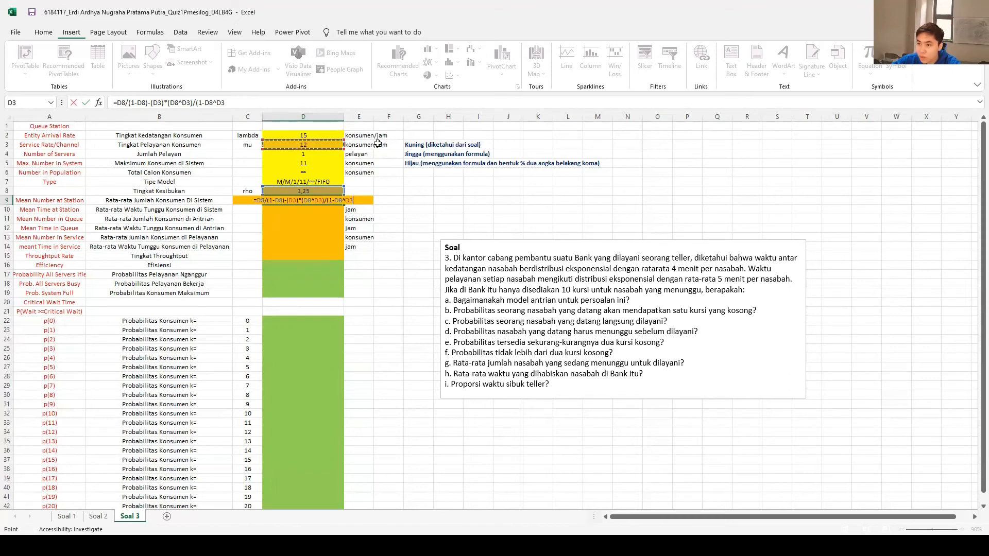
pyautogui.write(')')
pyautogui.press('Return')
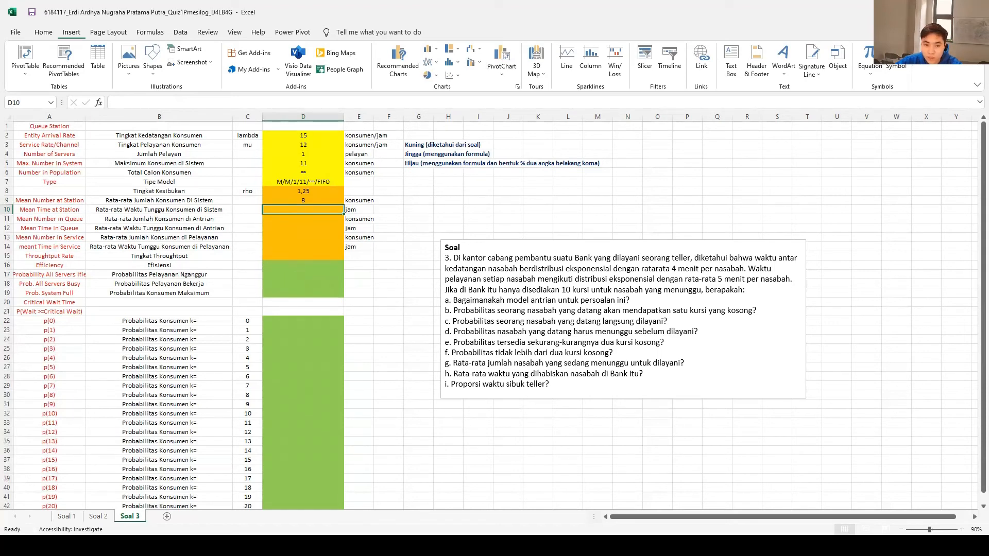
# Calculate the probability that all servers are idle in D17 of the Soal 3 sheet with the formula =(1-D8)/(1-D8^D3)
pyautogui.hotkey('alt', 'Tab')
pyautogui.press('F2')
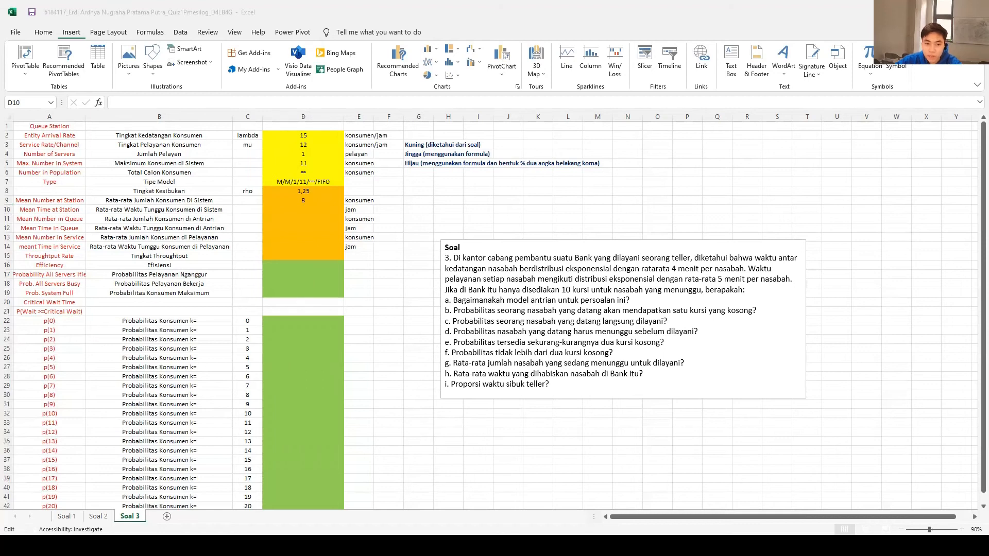
pyautogui.press('Escape')
pyautogui.click(311, 271)
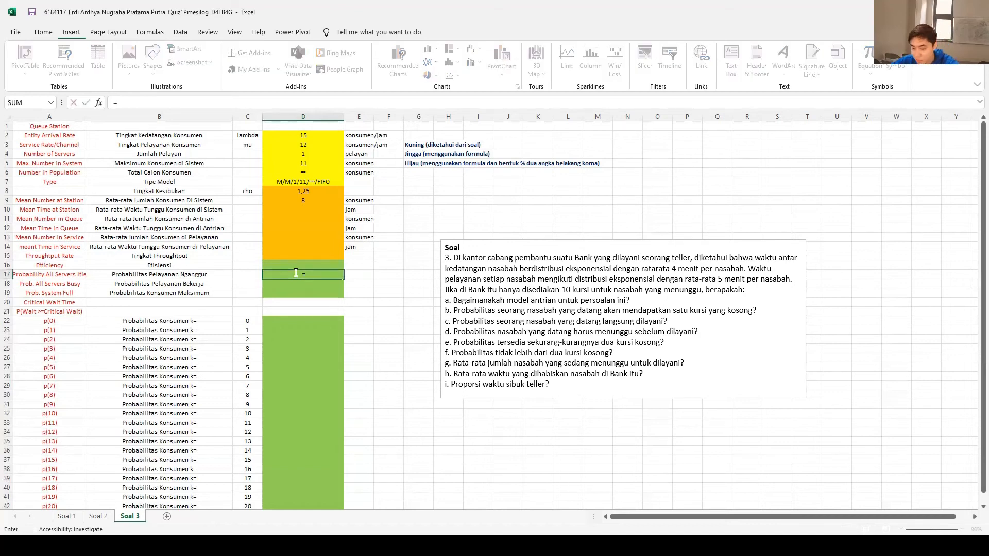
pyautogui.write('(')
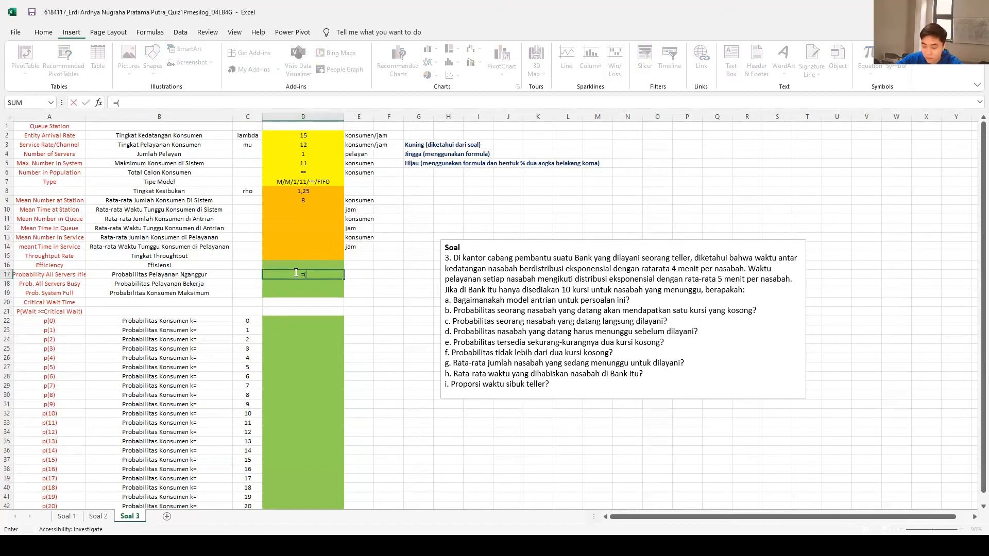
pyautogui.write('1-')
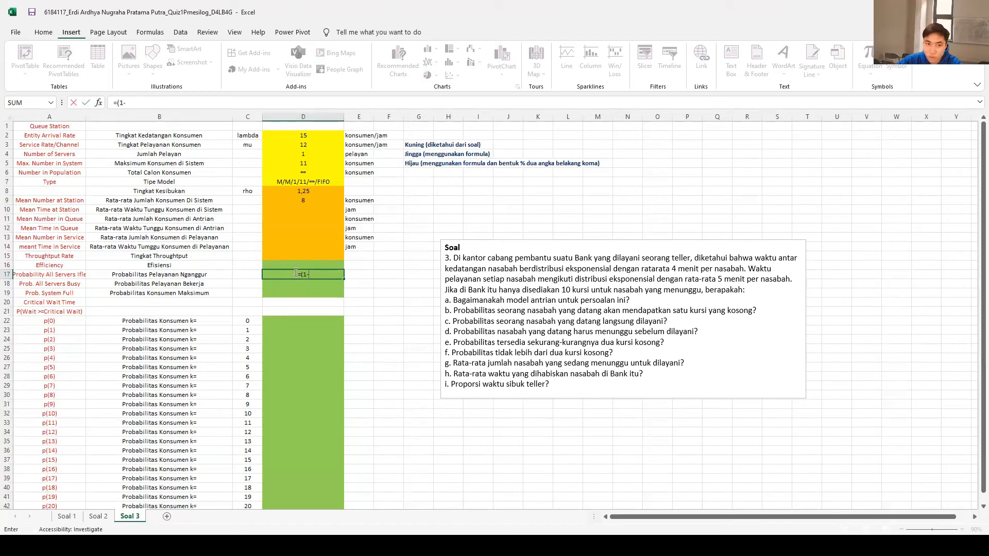
pyautogui.click(296, 192)
pyautogui.write(')/(')
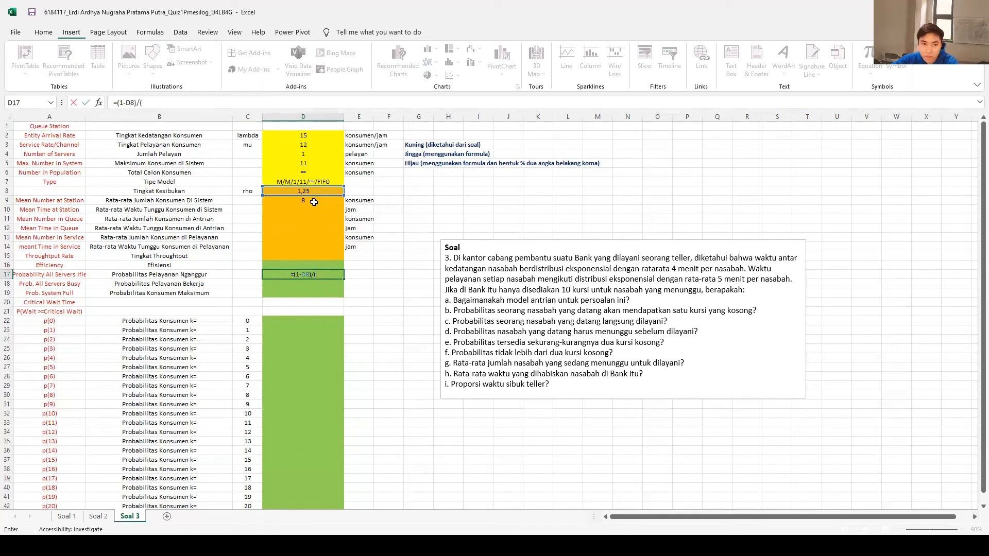
pyautogui.write('1-')
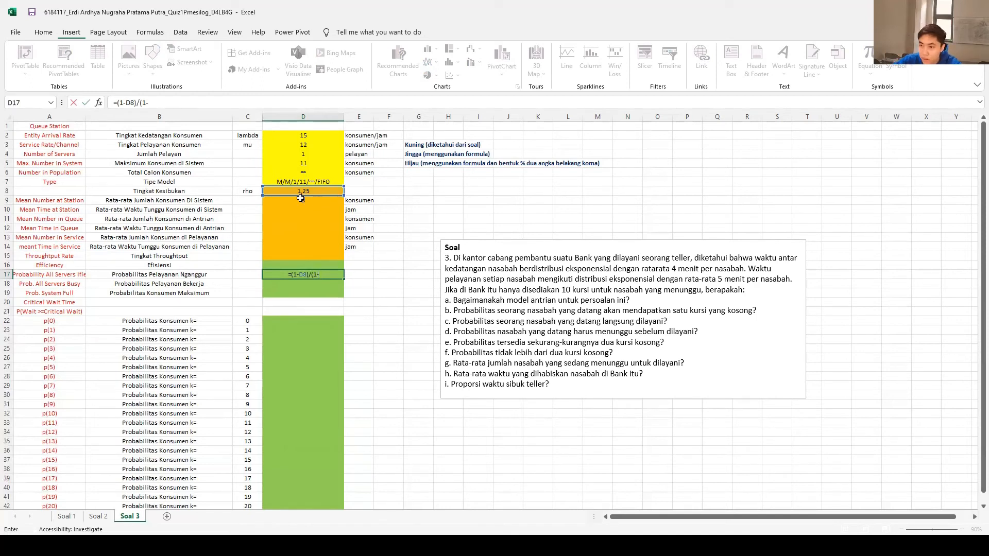
pyautogui.click(300, 192)
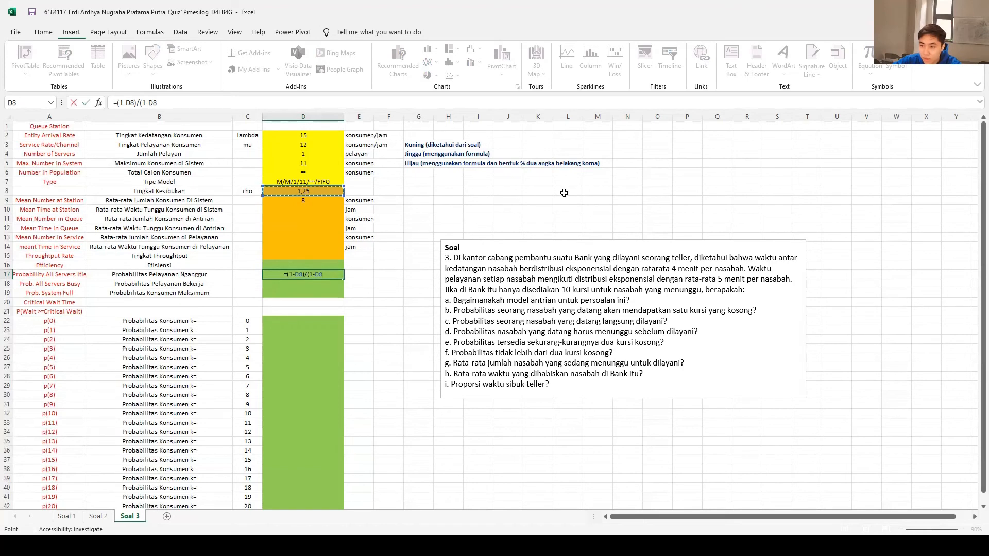
pyautogui.write('^')
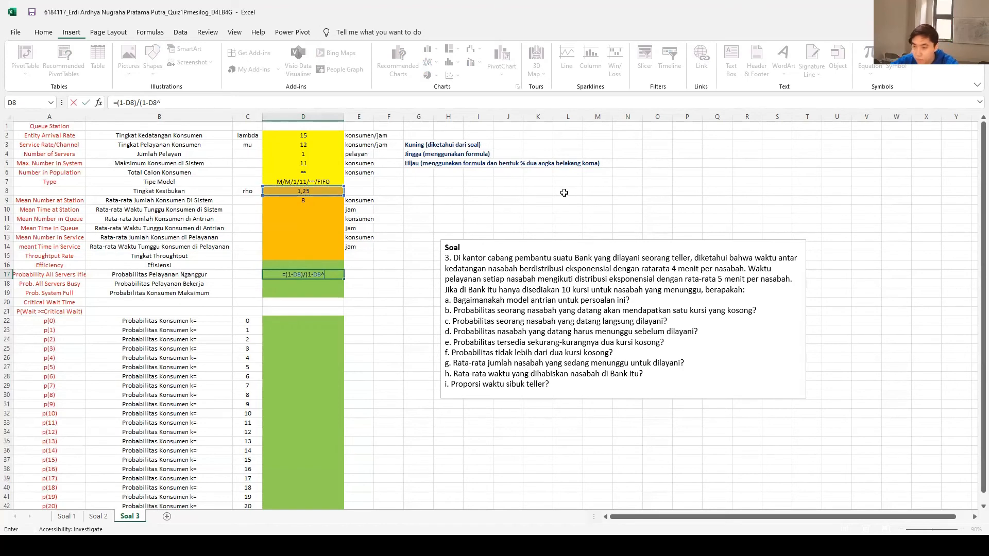
pyautogui.click(328, 147)
pyautogui.write(')')
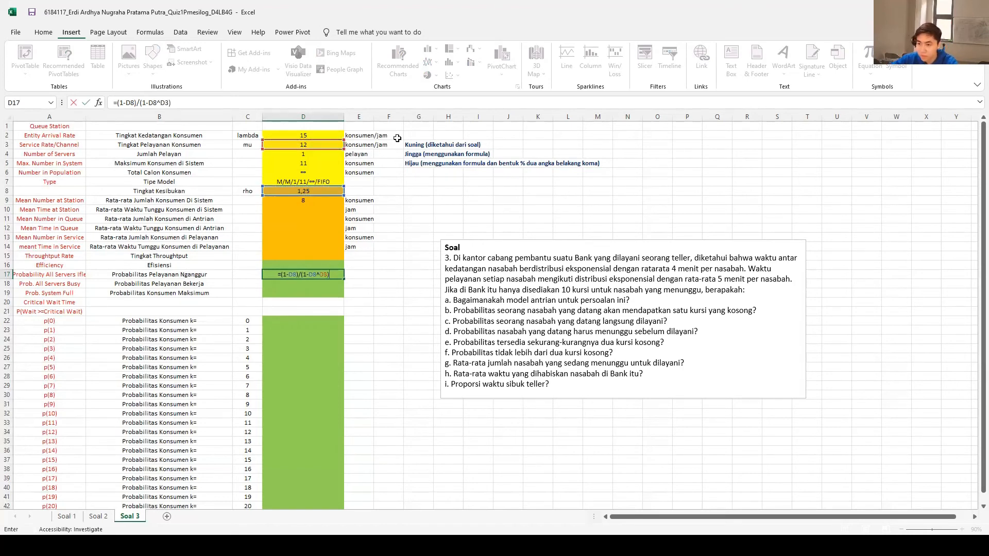
pyautogui.press('Return')
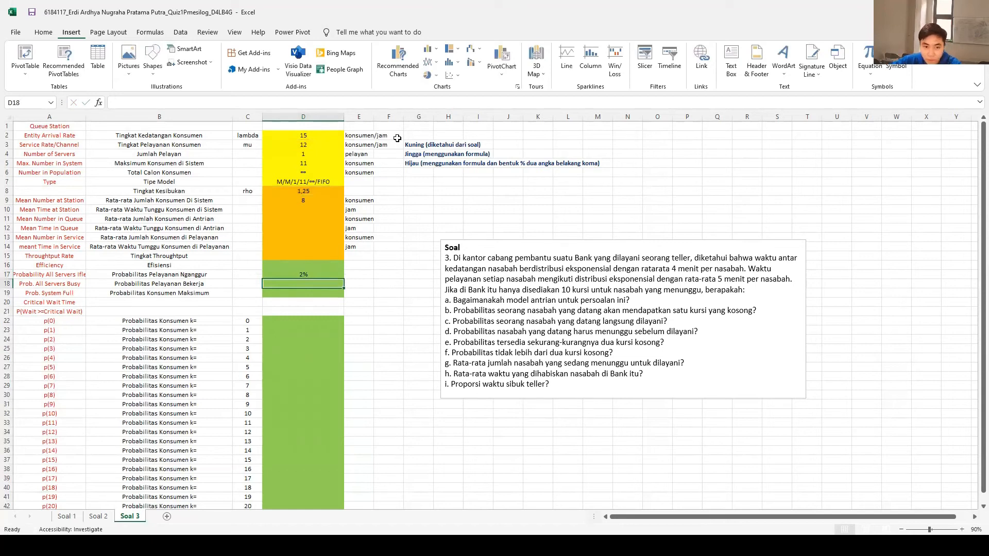
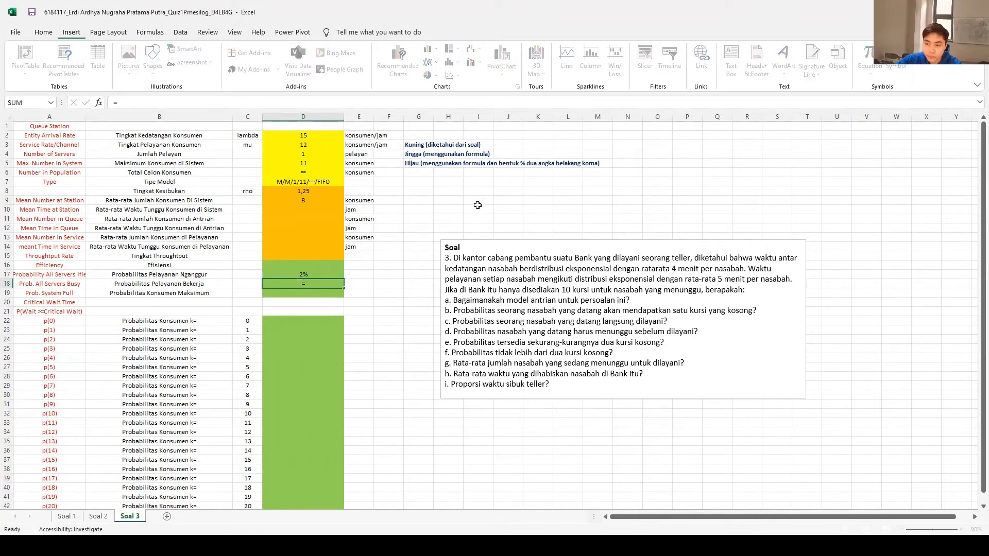
# Calculate the probability that all servers are busy in D18 with the formula =1-D17
pyautogui.hotkey('alt', 'Tab')
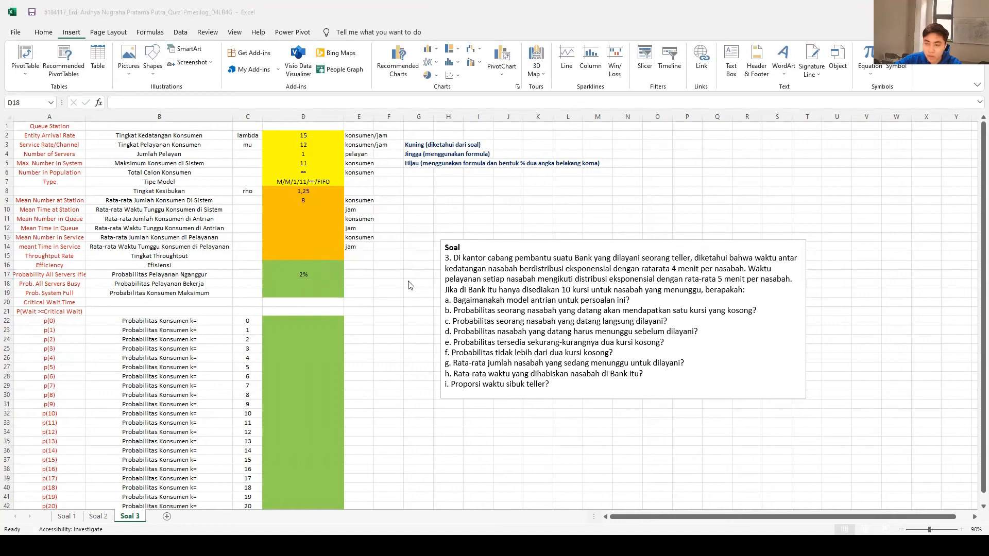
pyautogui.click(324, 286)
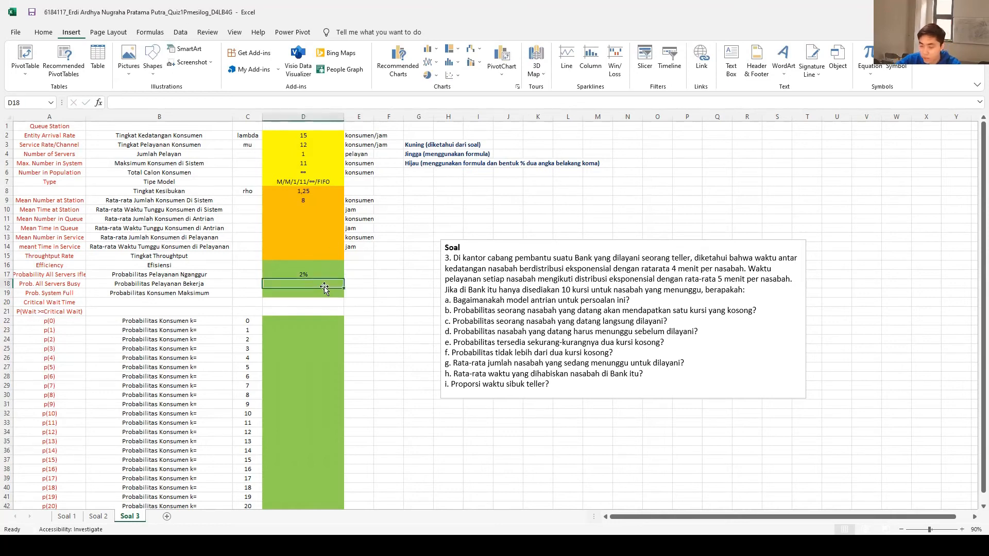
pyautogui.write('=1-')
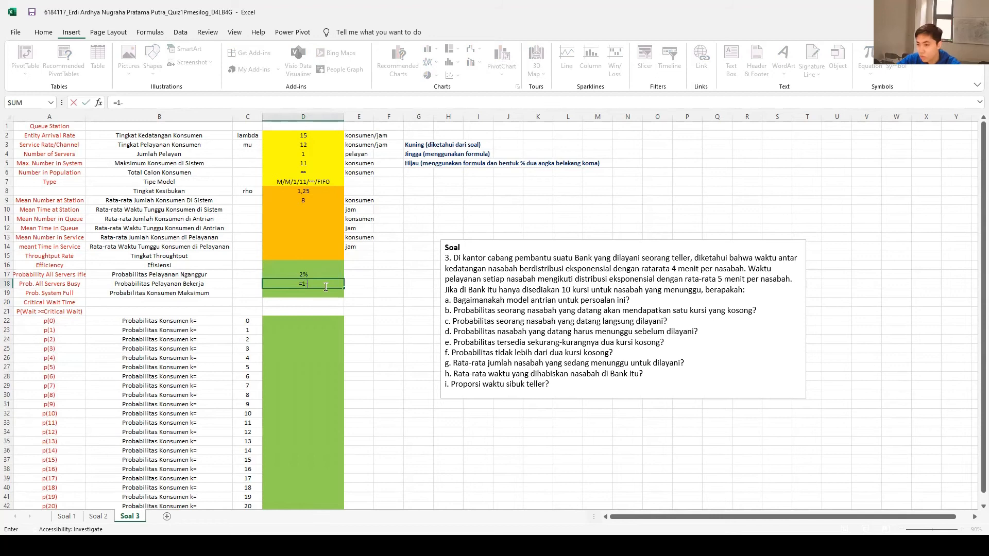
pyautogui.click(307, 273)
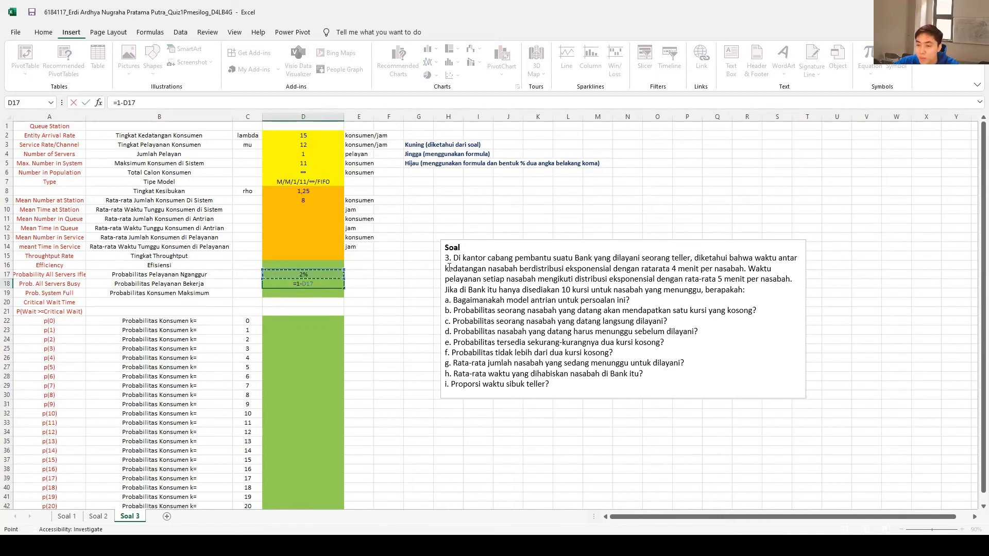
pyautogui.press('Return')
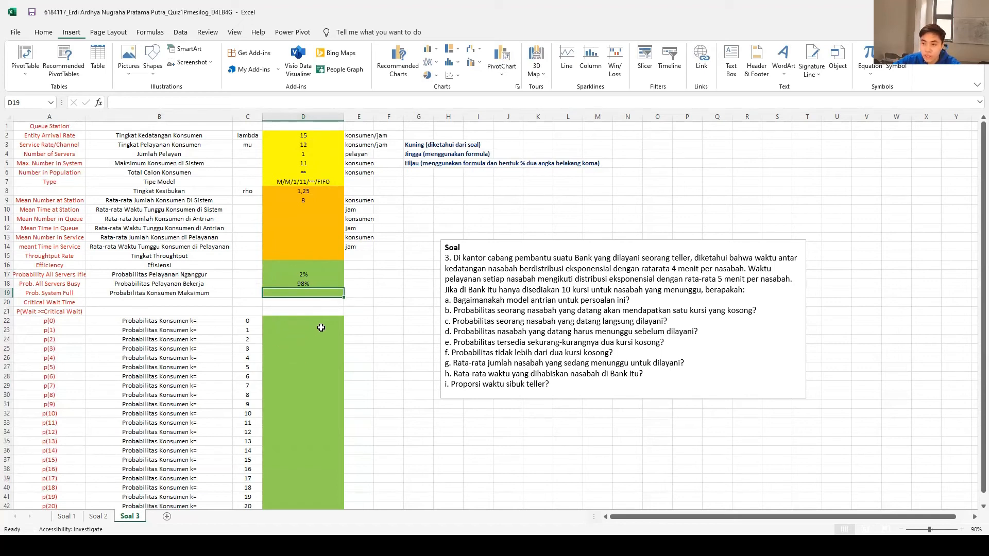
pyautogui.click(374, 329)
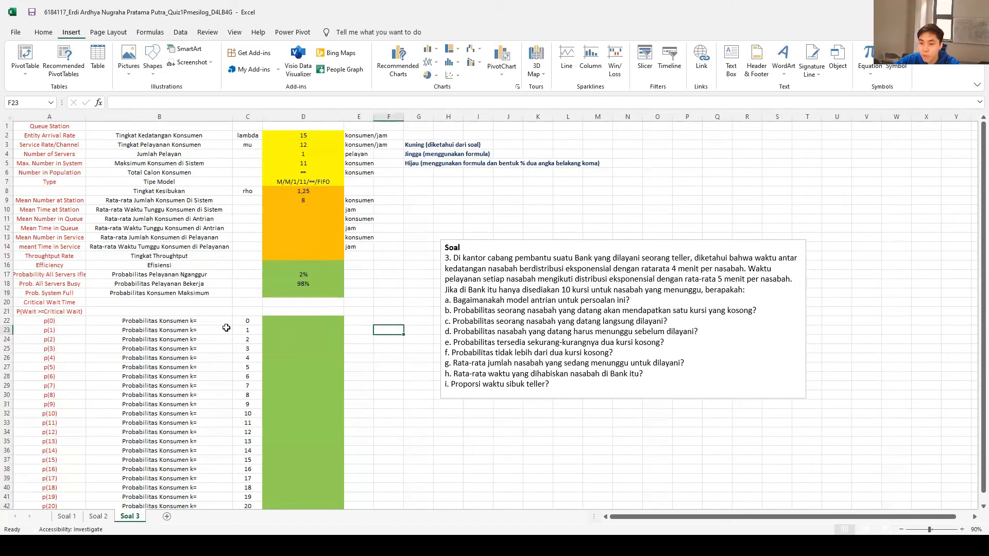
pyautogui.click(312, 163)
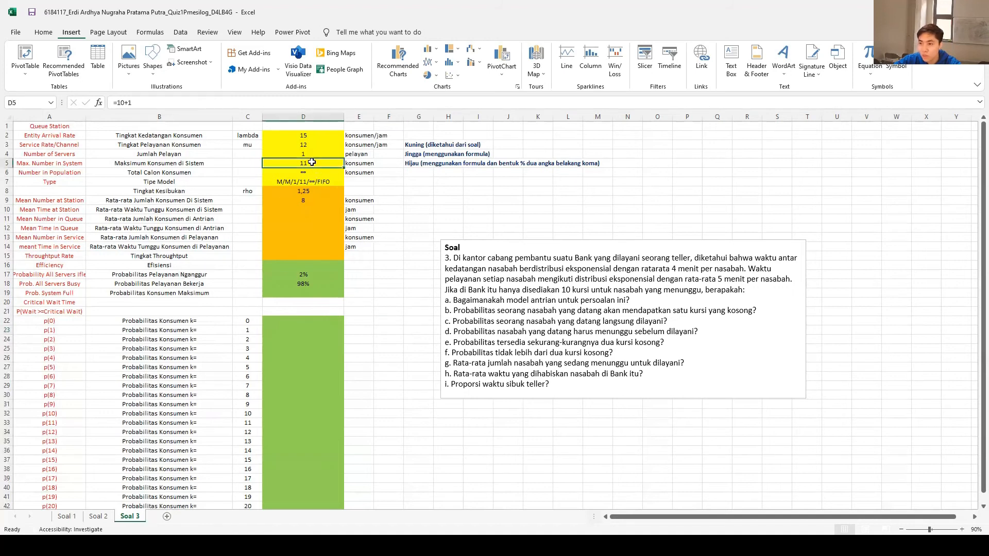
pyautogui.click(355, 327)
pyautogui.click(330, 321)
pyautogui.moveTo(329, 334); pyautogui.dragTo(342, 425)
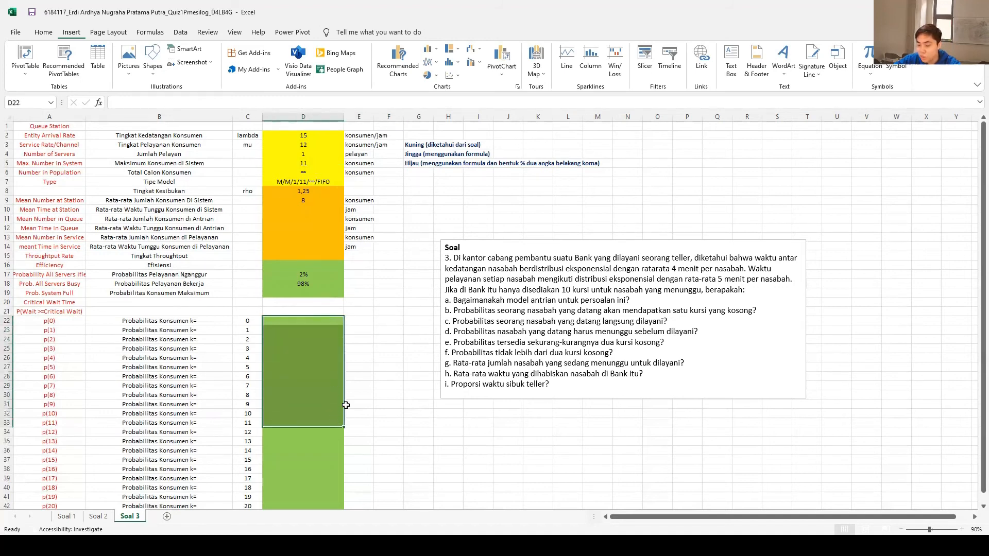
pyautogui.click(385, 375)
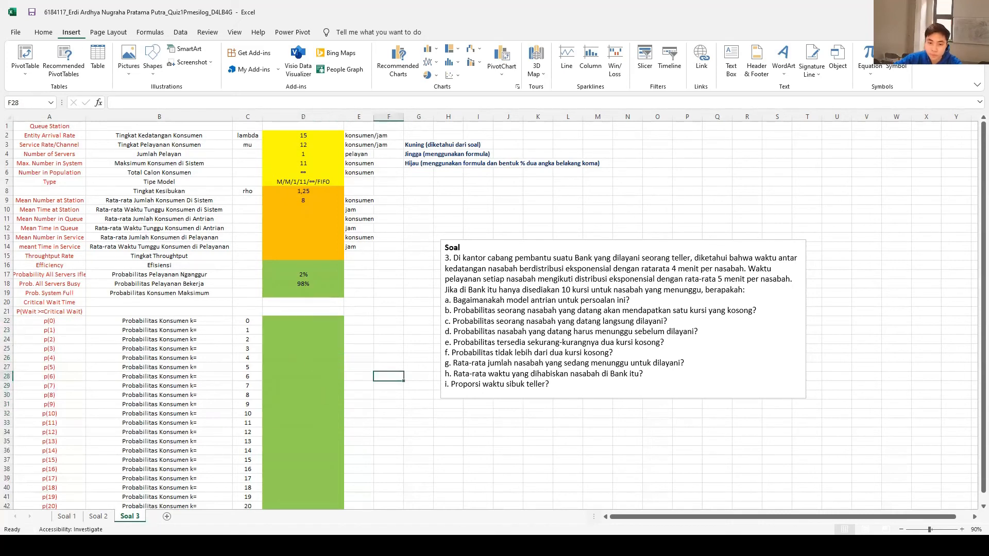
# Set the probability p(0) in D22 equal to the idle-server probability with the formula =D17
pyautogui.hotkey('alt', 'Tab')
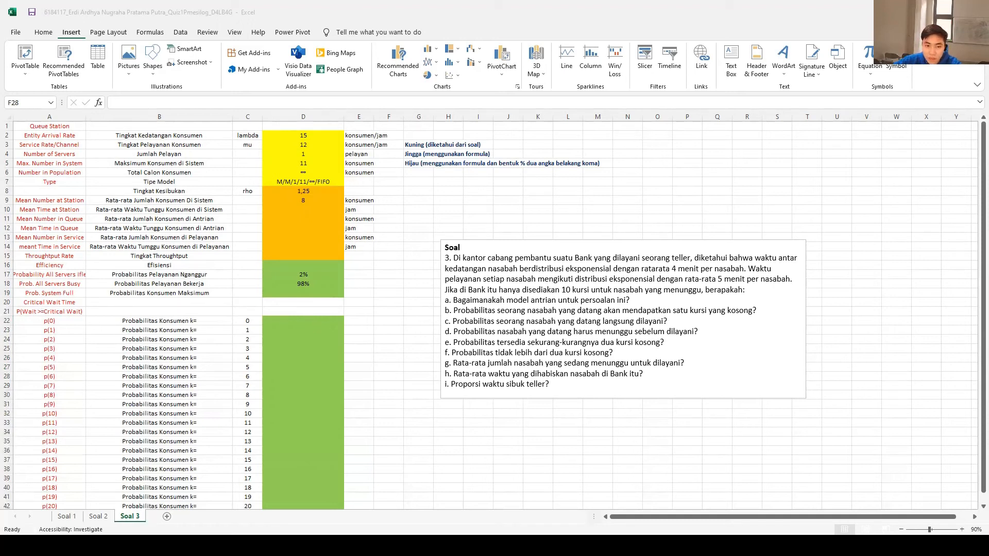
pyautogui.click(316, 320)
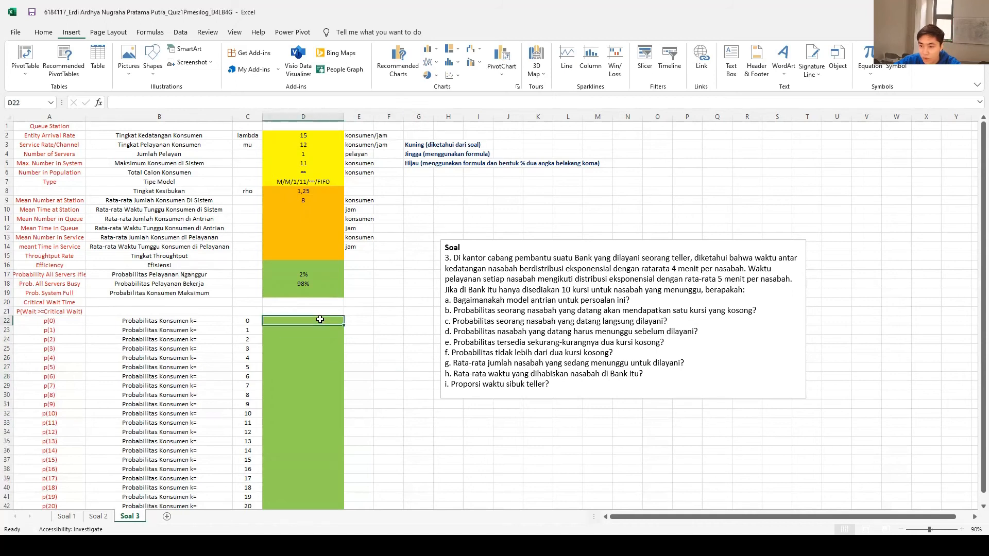
pyautogui.write('=')
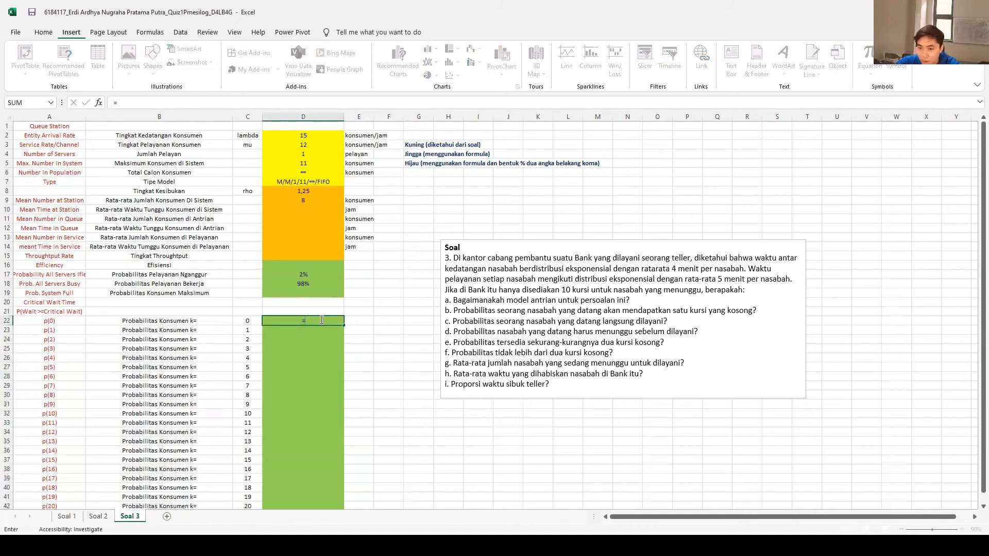
pyautogui.click(307, 274)
pyautogui.press('Return')
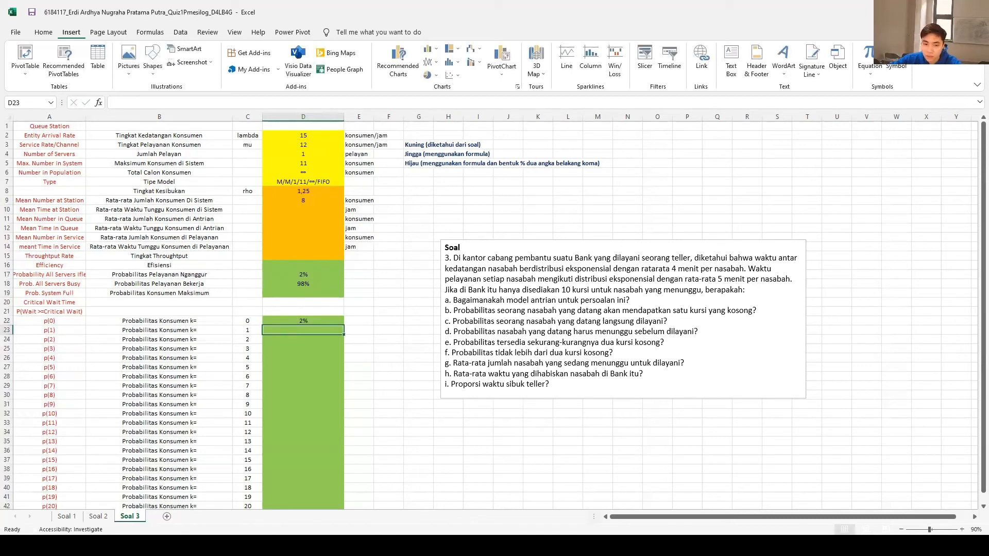
# Calculate p(1) in D23 with the absolute-reference formula =$D$8*$D$22 and copy it down to p(11) in D33
pyautogui.hotkey('alt', 'Tab')
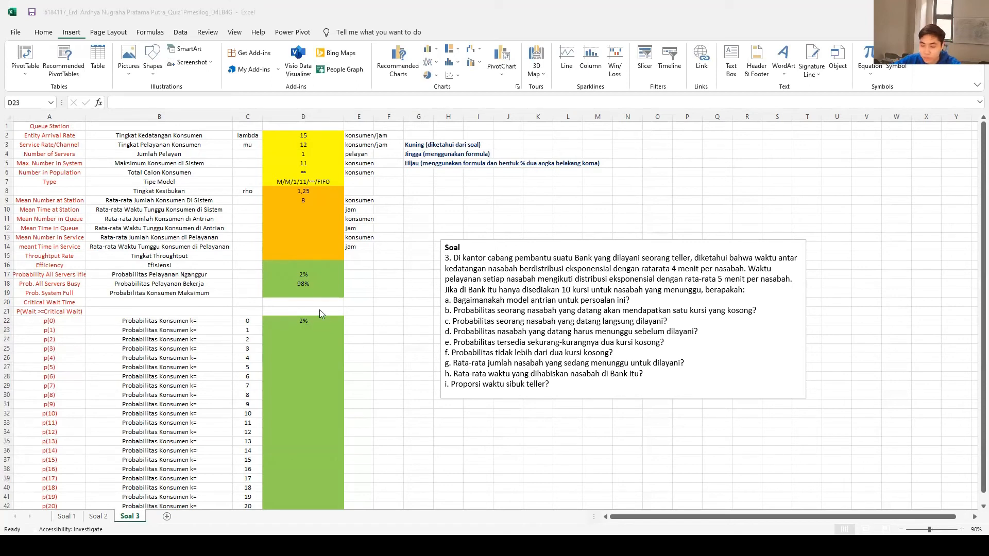
pyautogui.click(330, 329)
pyautogui.write('=')
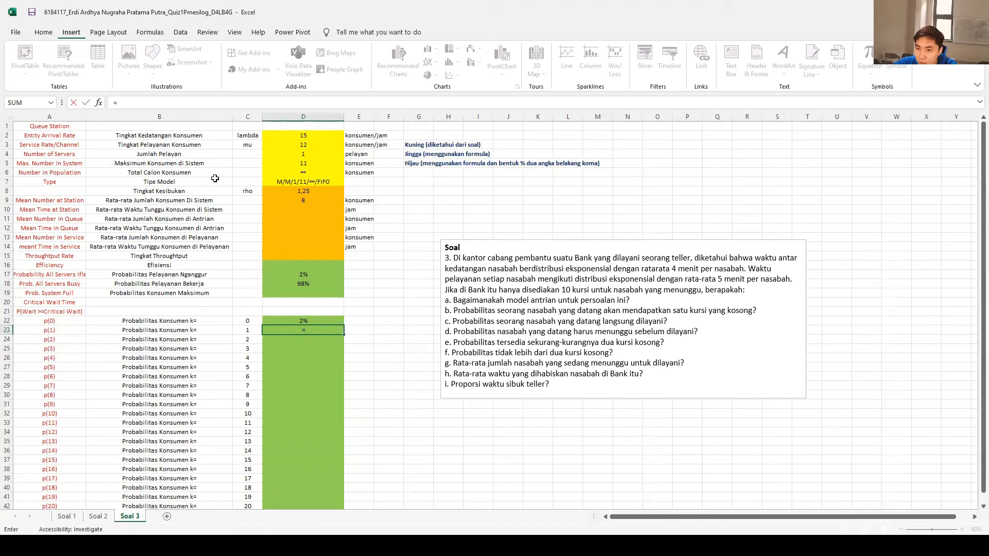
pyautogui.click(305, 193)
pyautogui.press('F4')
pyautogui.write('*')
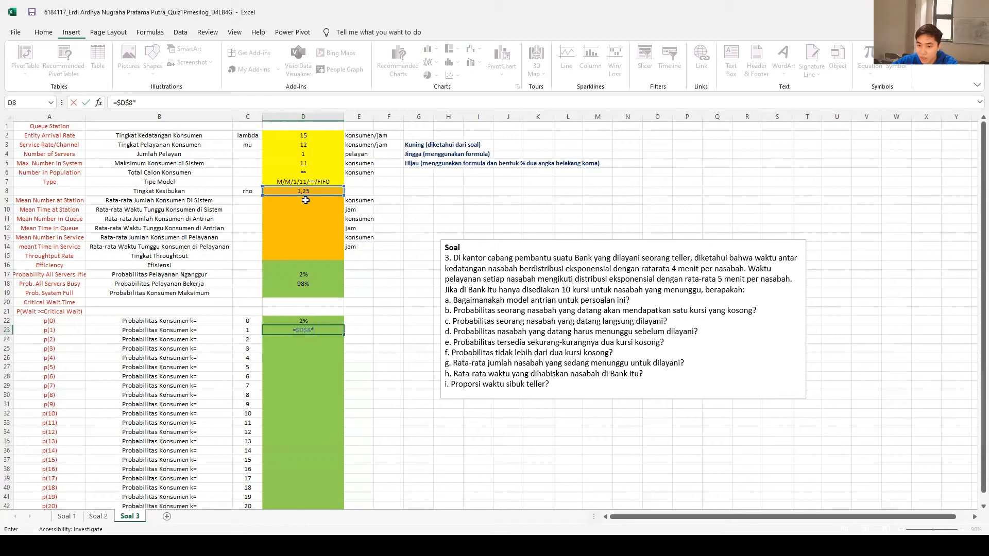
pyautogui.click(314, 321)
pyautogui.press('F4')
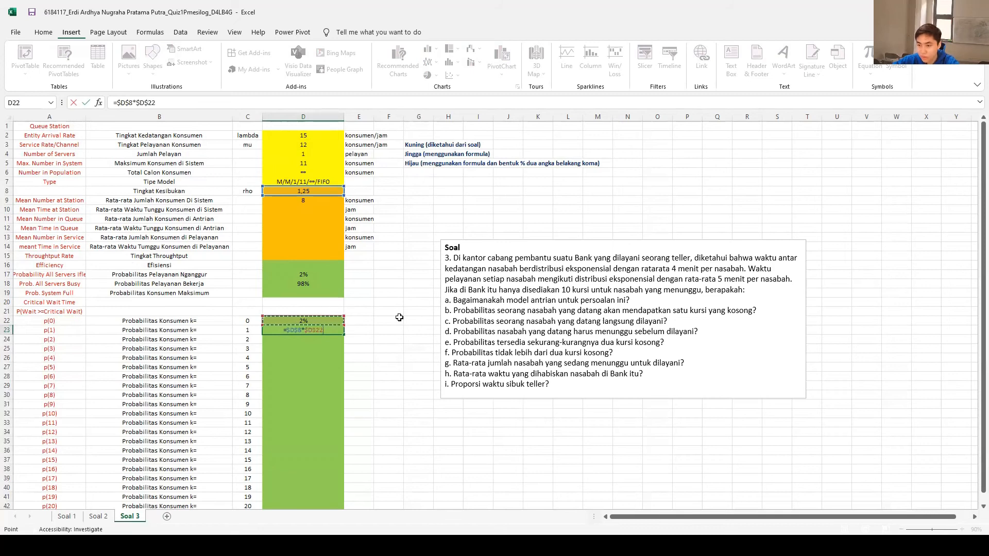
pyautogui.press('Return')
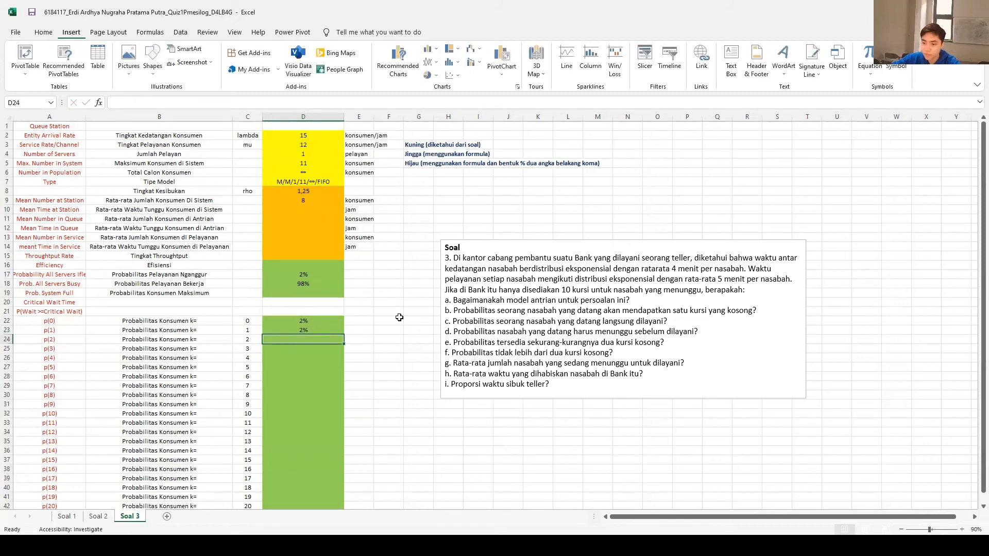
pyautogui.click(328, 329)
pyautogui.moveTo(344, 335); pyautogui.dragTo(344, 425)
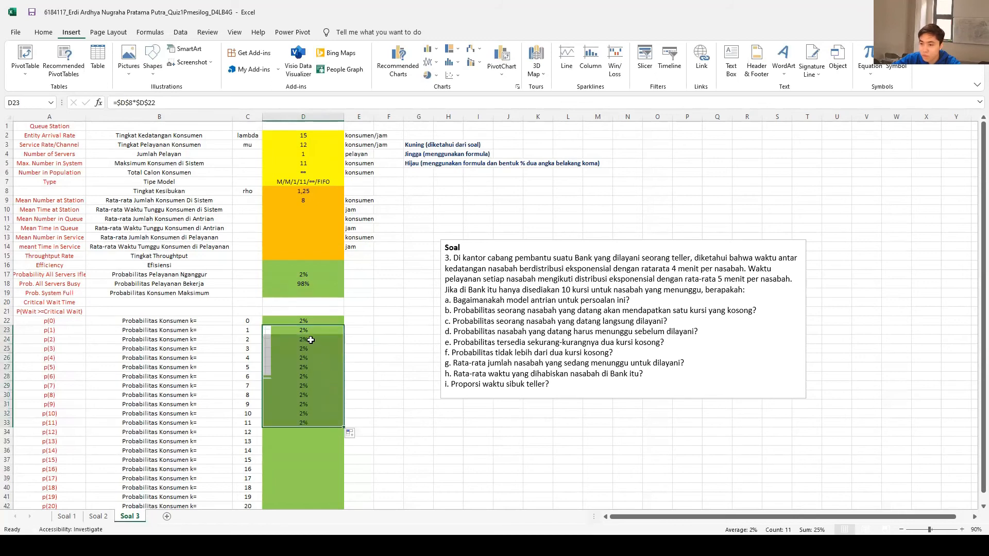
# Raise $D$8 to the power 2 in the p(2) formula in D24 and to the power 3 in the p(3) formula in D25
pyautogui.click(310, 340)
pyautogui.doubleClick(311, 340)
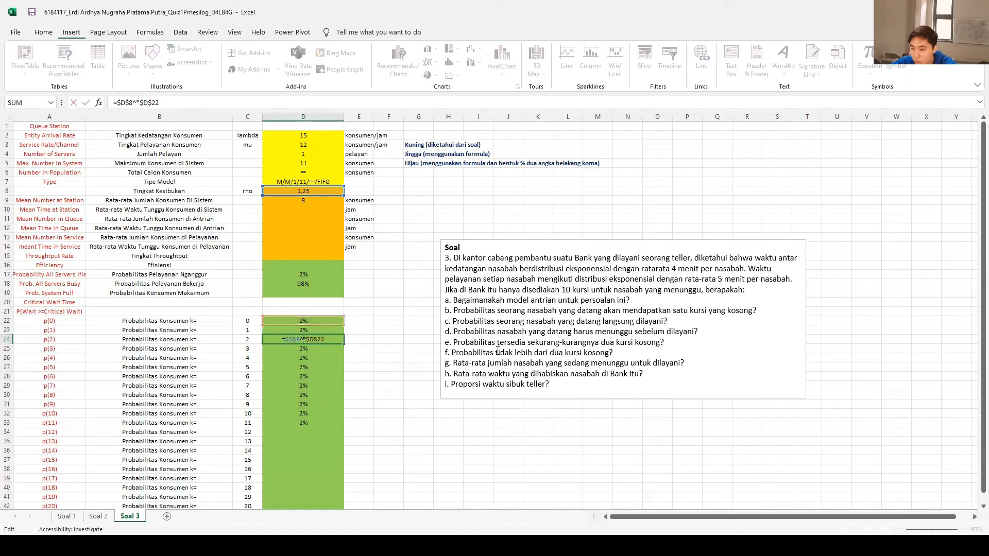
pyautogui.write('^2')
pyautogui.press('Return')
pyautogui.press('F2')
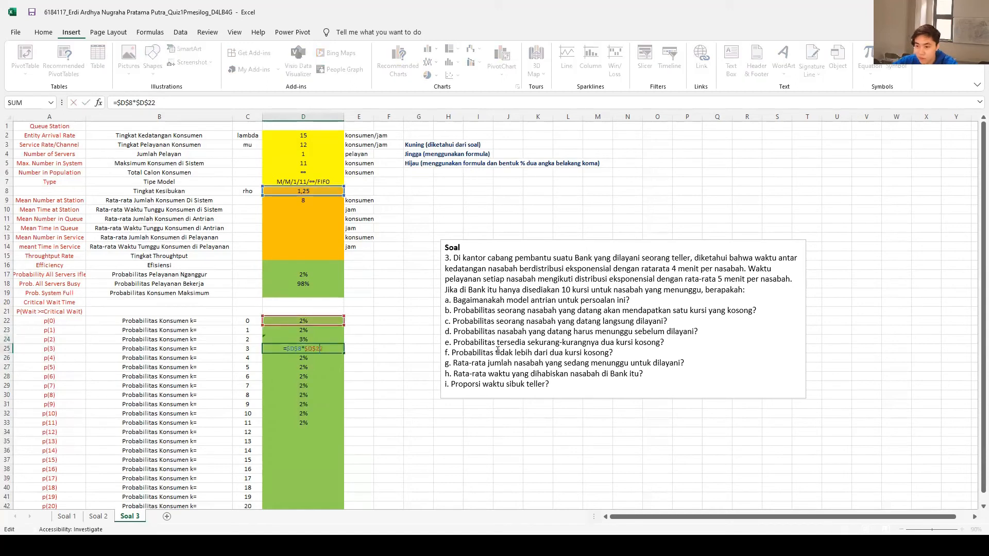
pyautogui.press('Left')
pyautogui.write('^3')
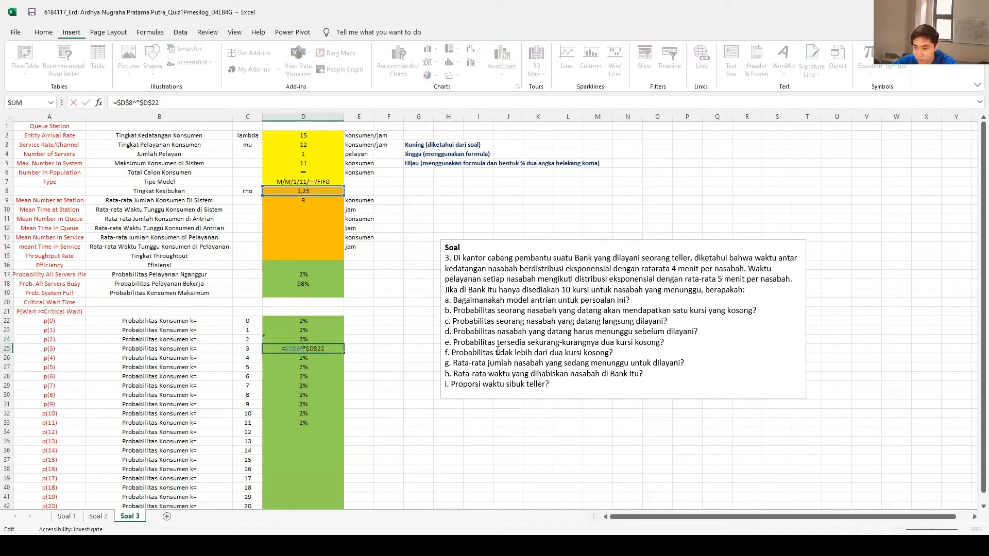
pyautogui.press('Return')
# Raise $D$8 to the powers 4, 5 and 6 in the p(4), p(5) and p(6) formulas in D26 to D28
pyautogui.press('F2')
pyautogui.write('^4*$D$22')
pyautogui.press('Return')
pyautogui.press('F2')
pyautogui.write('^5*$D$22')
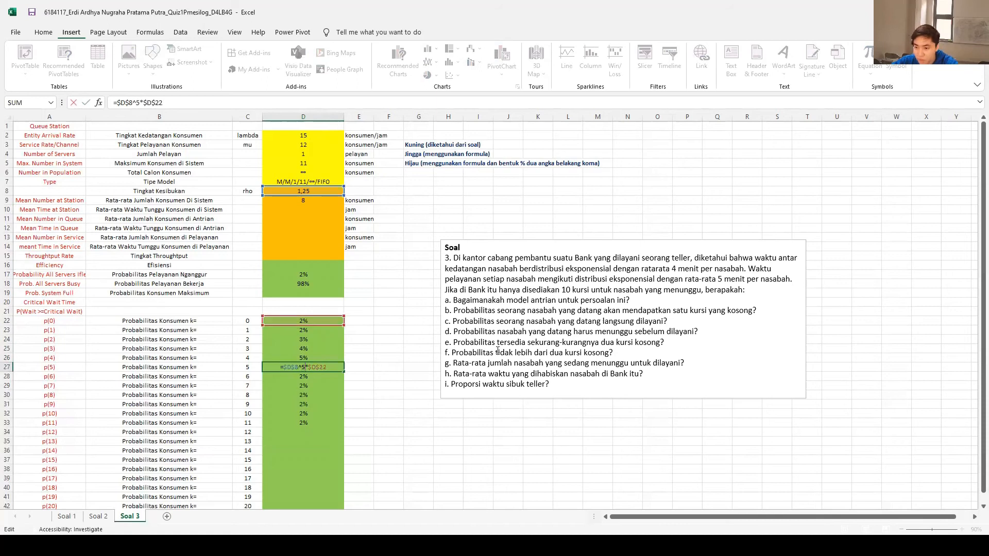
pyautogui.press('Return')
pyautogui.press('F2')
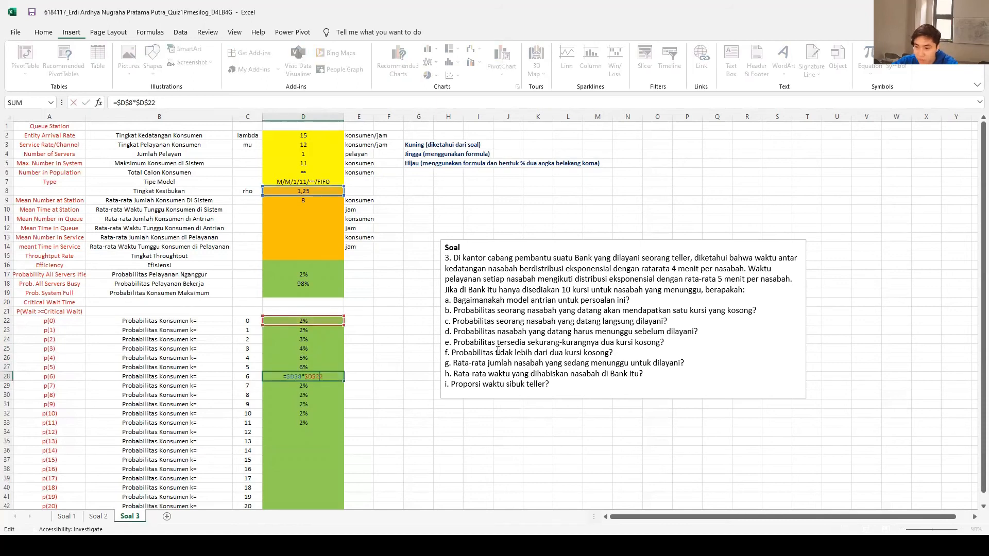
pyautogui.write('^6')
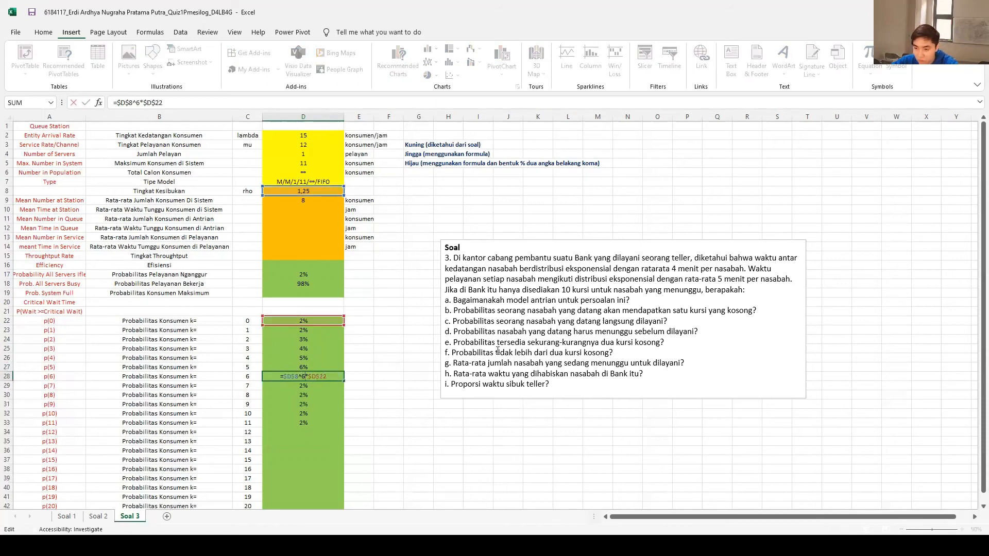
pyautogui.press('Return')
# Raise $D$8 to the power 7 in the p(7) formula in D29 and to the power 8 in the p(8) formula in D30
pyautogui.press('F2')
pyautogui.press('Left')
pyautogui.press('Left')
pyautogui.press('Left')
pyautogui.press('Left')
pyautogui.press('Left')
pyautogui.write('^7')
pyautogui.press('Return')
pyautogui.press('F2')
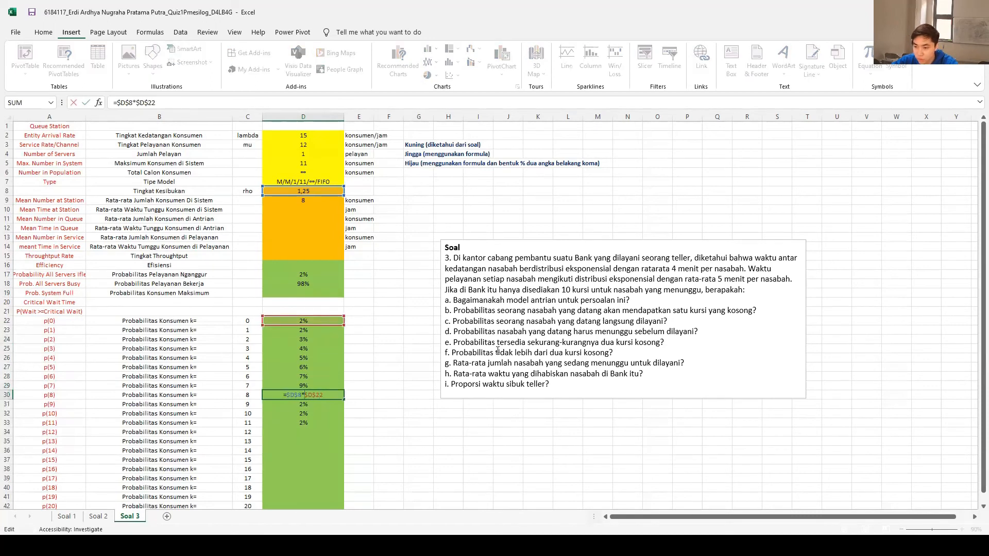
pyautogui.write('^8')
pyautogui.press('Return')
# Raise $D$8 to the powers 9, 10 and 11 in the p(9), p(10) and p(11) formulas in D31 to D33
pyautogui.press('F2')
pyautogui.press('Left')
pyautogui.press('Left')
pyautogui.press('Left')
pyautogui.press('Left')
pyautogui.press('Left')
pyautogui.write('^9')
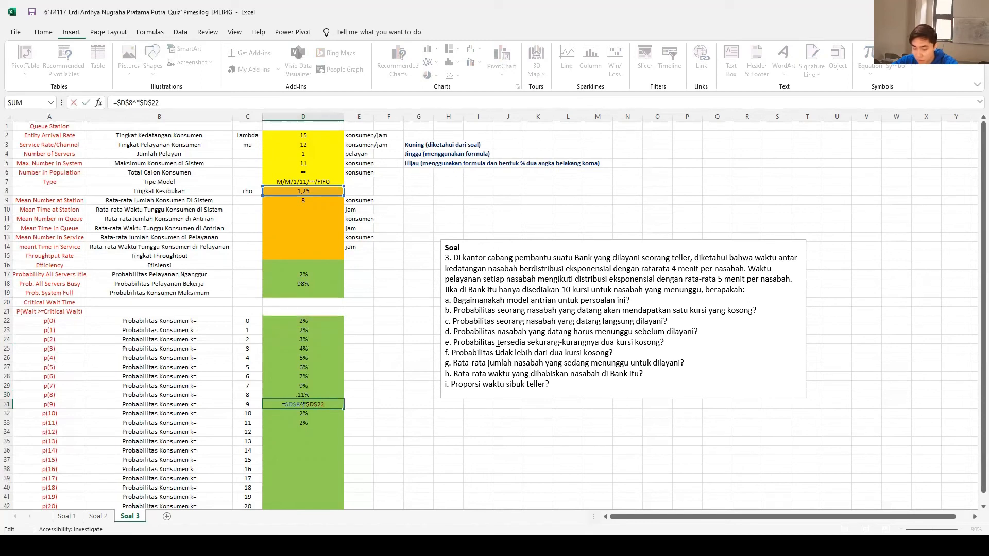
pyautogui.press('Return')
pyautogui.press('F2')
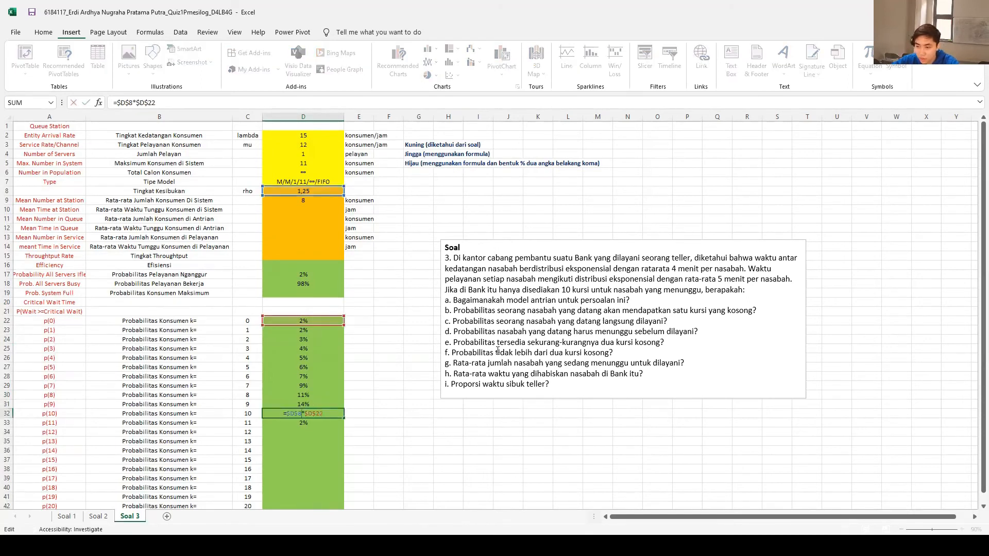
pyautogui.write('^10')
pyautogui.press('Return')
pyautogui.press('F2')
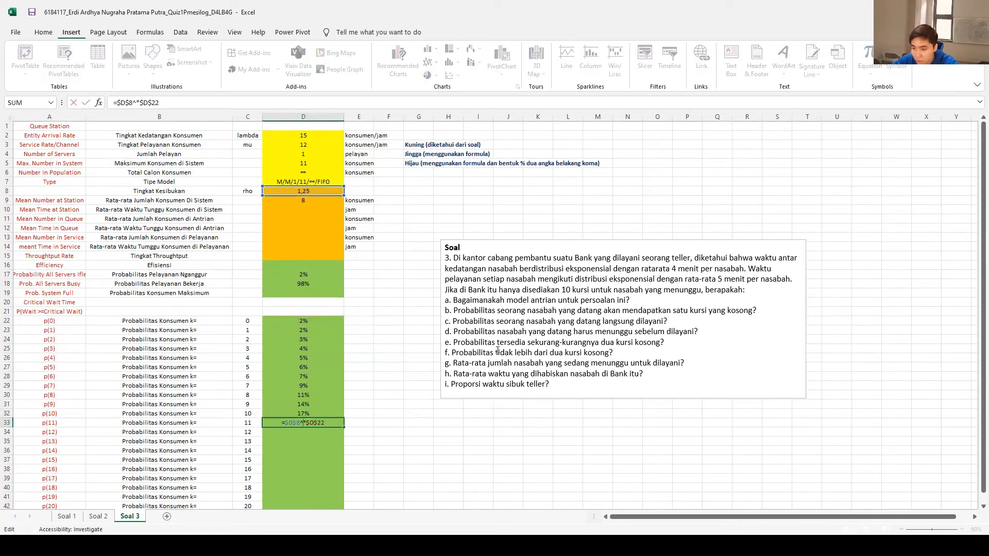
pyautogui.write('^11')
pyautogui.press('Return')
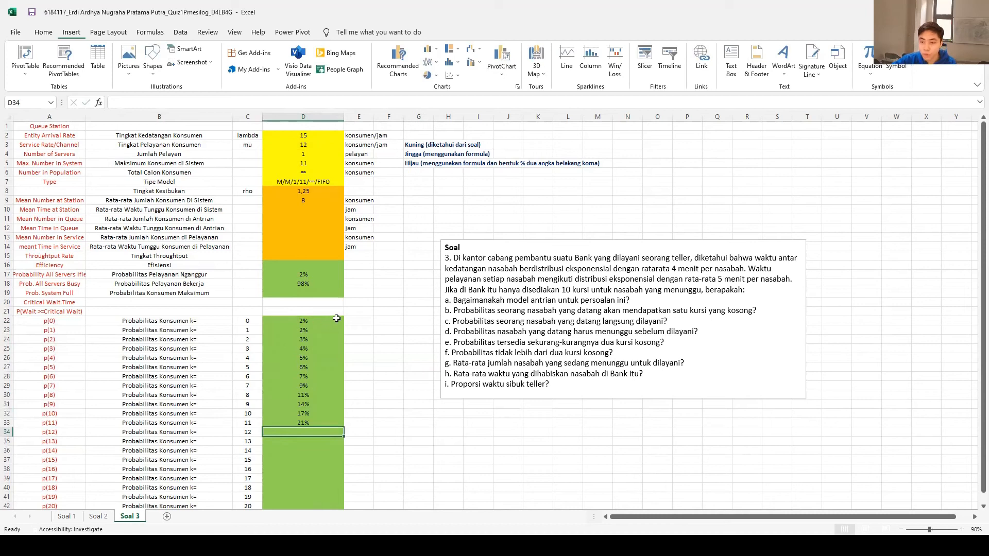
# Calculate the probability that the system is full in D19 with the formula =D8^D5*D22
pyautogui.click(395, 303)
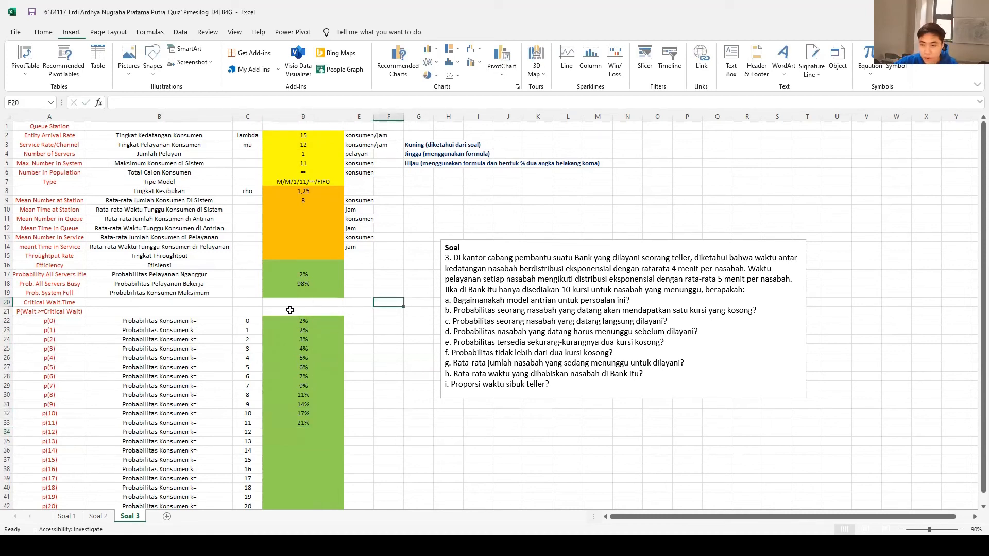
pyautogui.hotkey('alt', 'Tab')
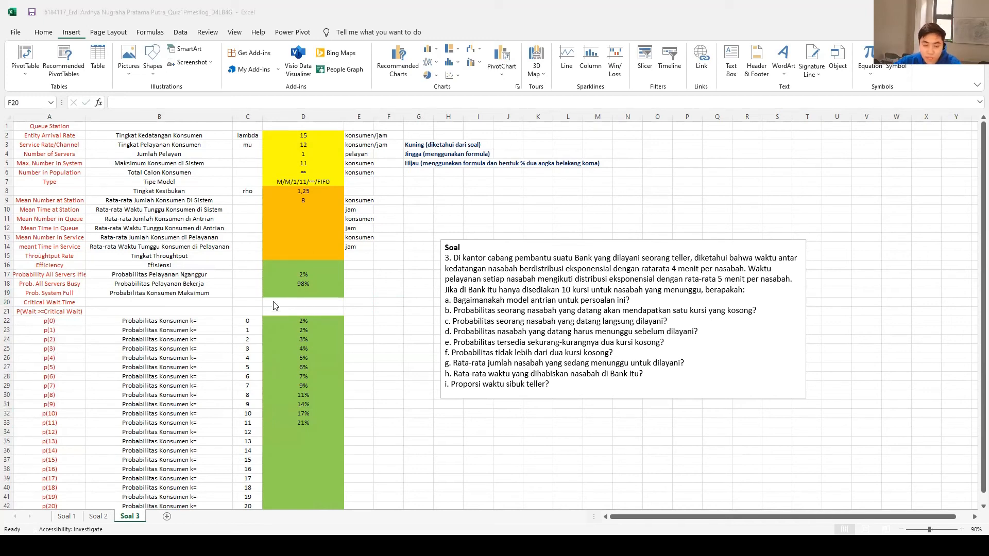
pyautogui.click(318, 291)
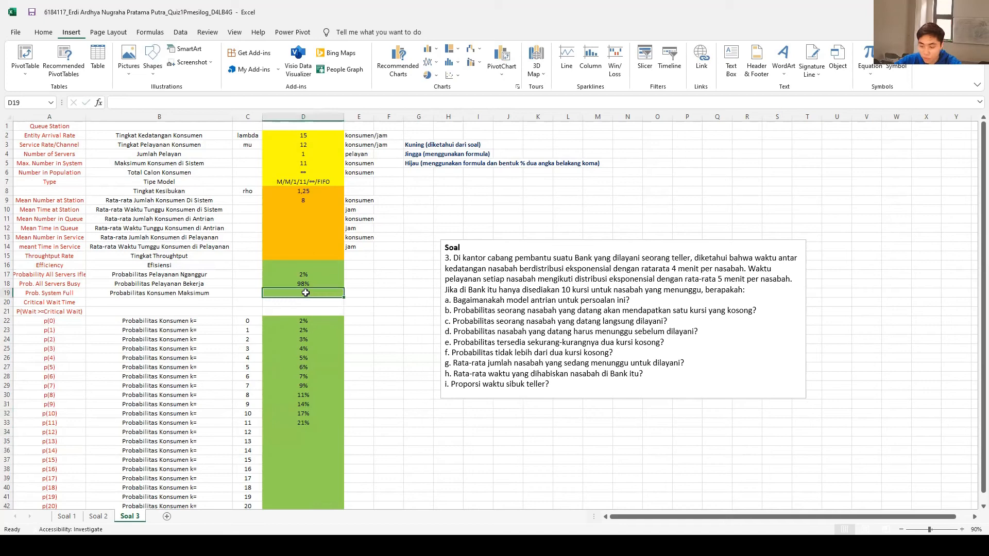
pyautogui.write('=')
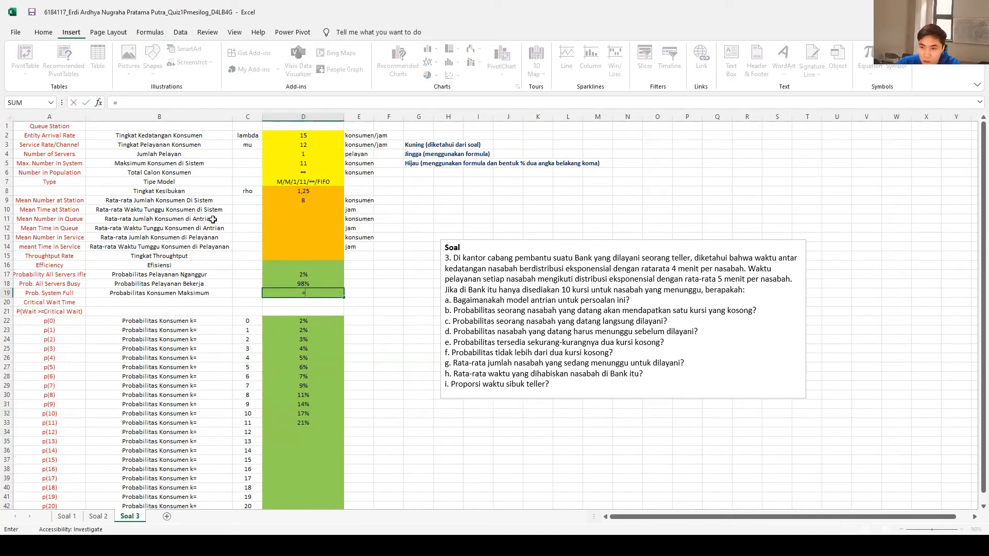
pyautogui.click(299, 191)
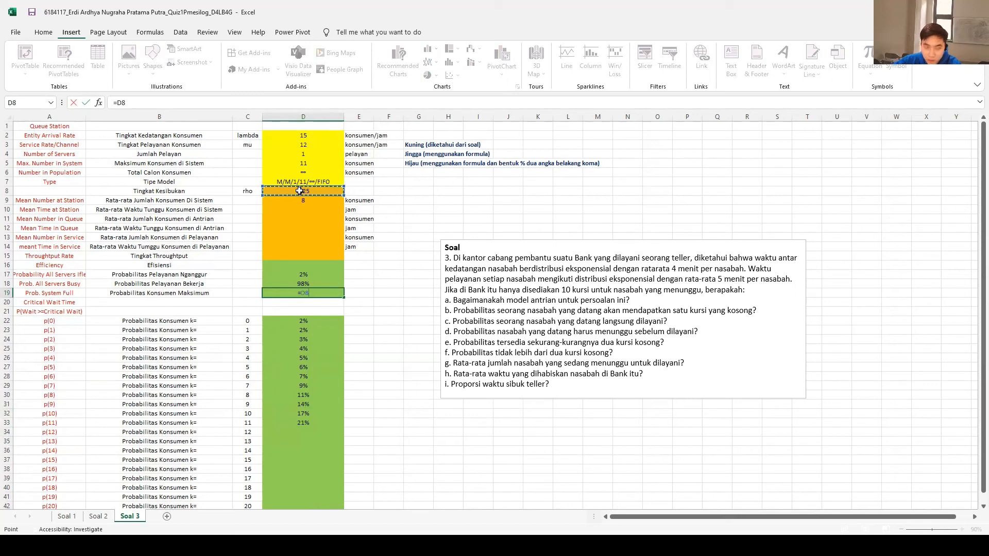
pyautogui.write('^')
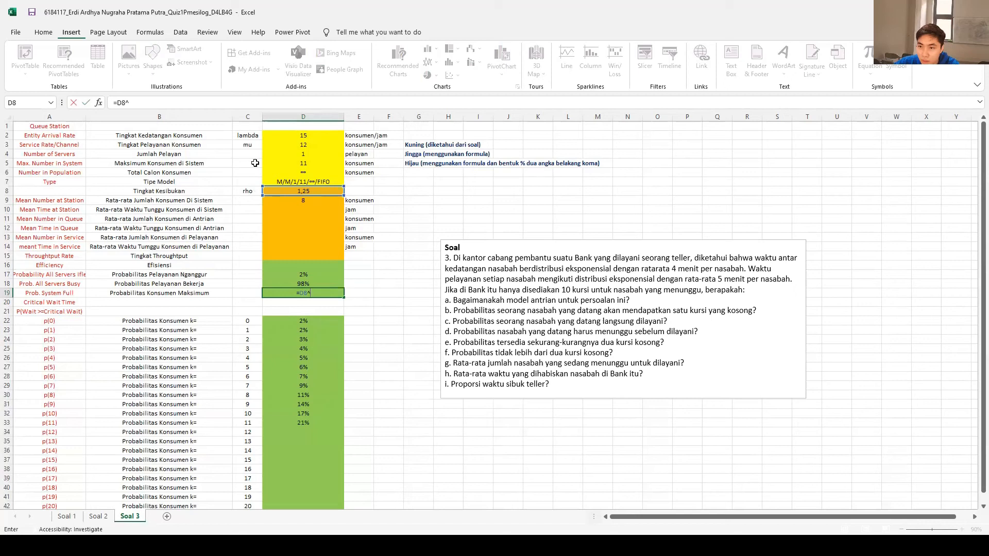
pyautogui.click(291, 164)
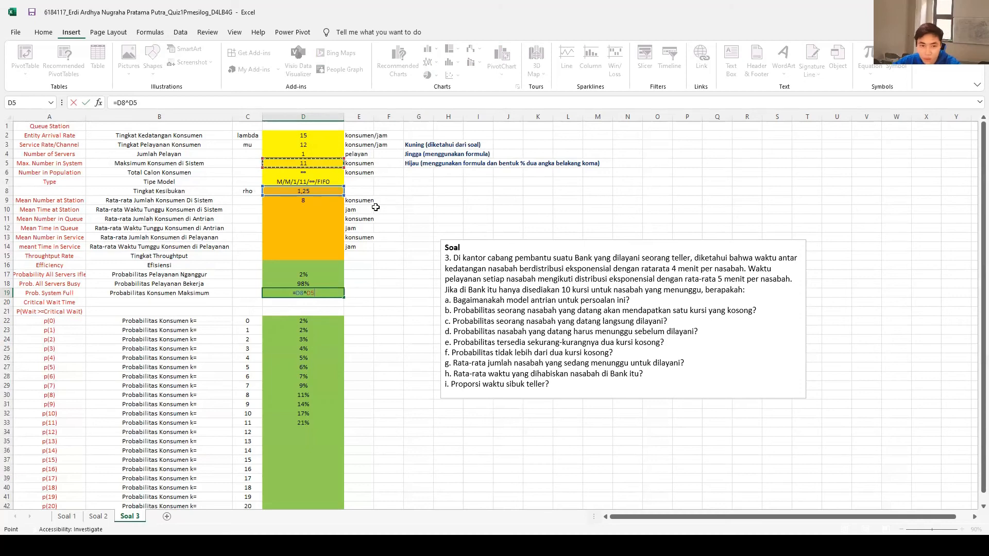
pyautogui.write('*')
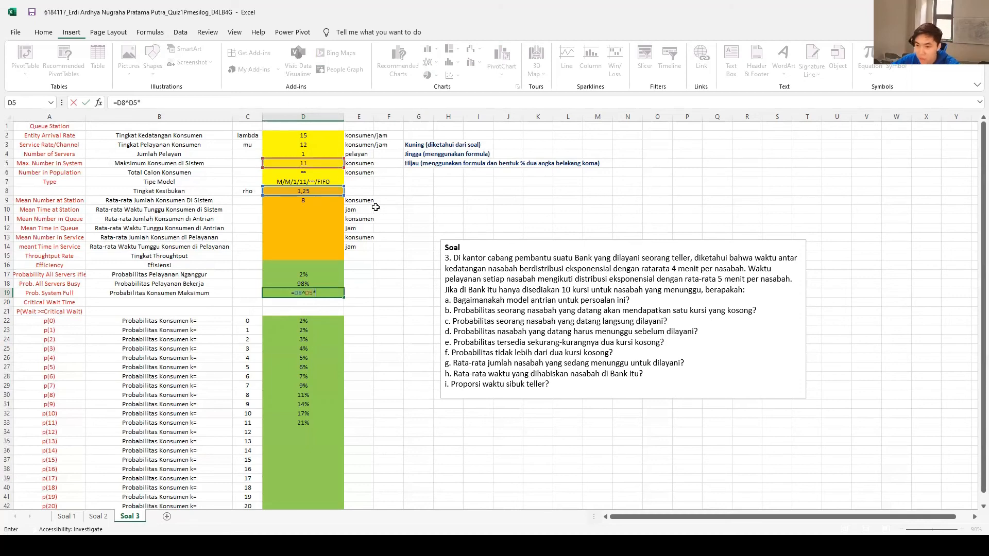
pyautogui.click(314, 321)
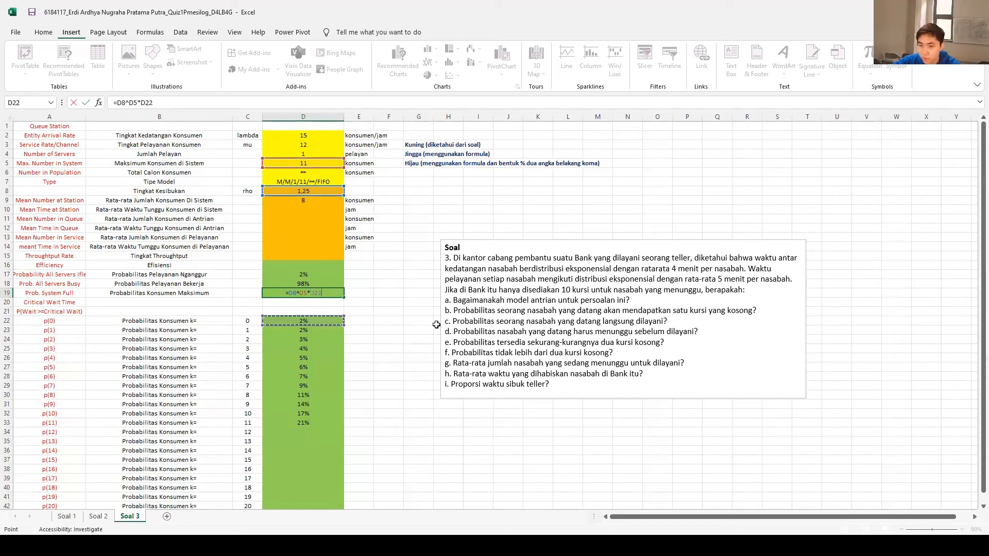
pyautogui.press('Return')
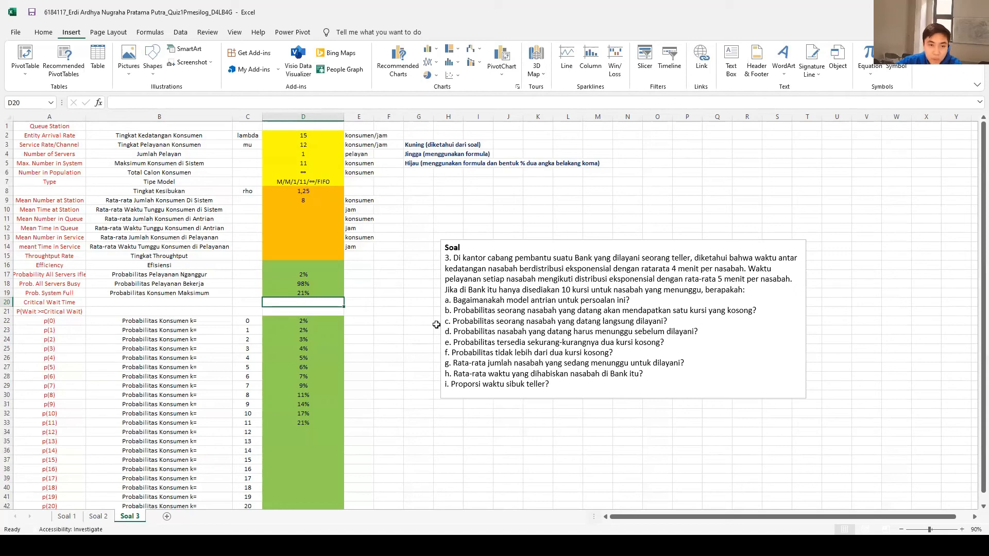
# Calculate the mean time at the station in D10 with the formula =D9/(D2*(1-D19))
pyautogui.click(296, 231)
pyautogui.click(299, 210)
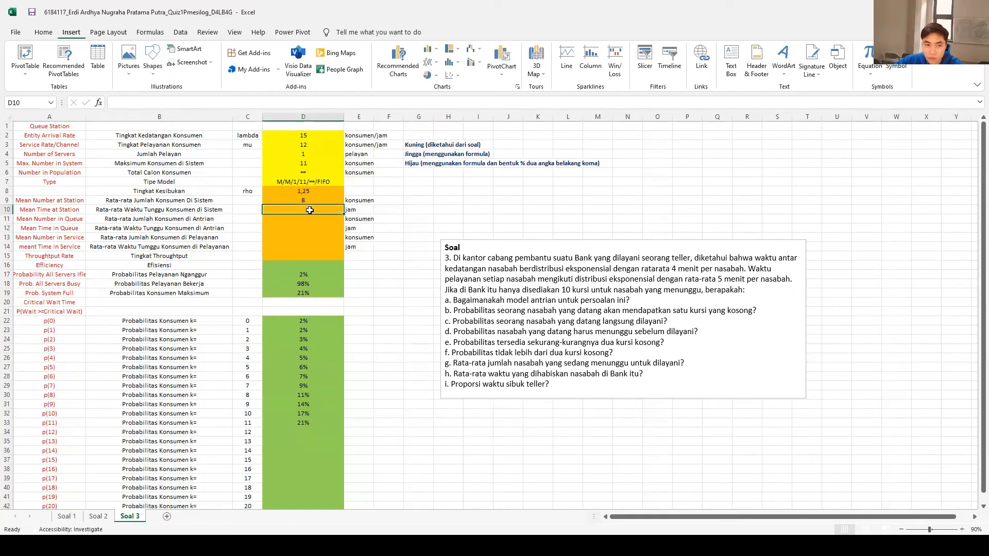
pyautogui.write('=')
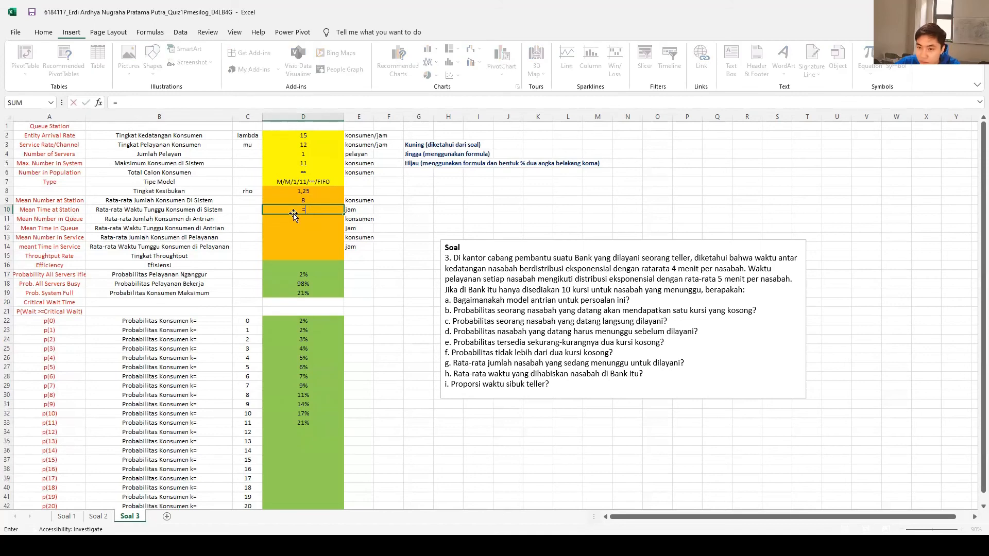
pyautogui.click(308, 200)
pyautogui.write('/(')
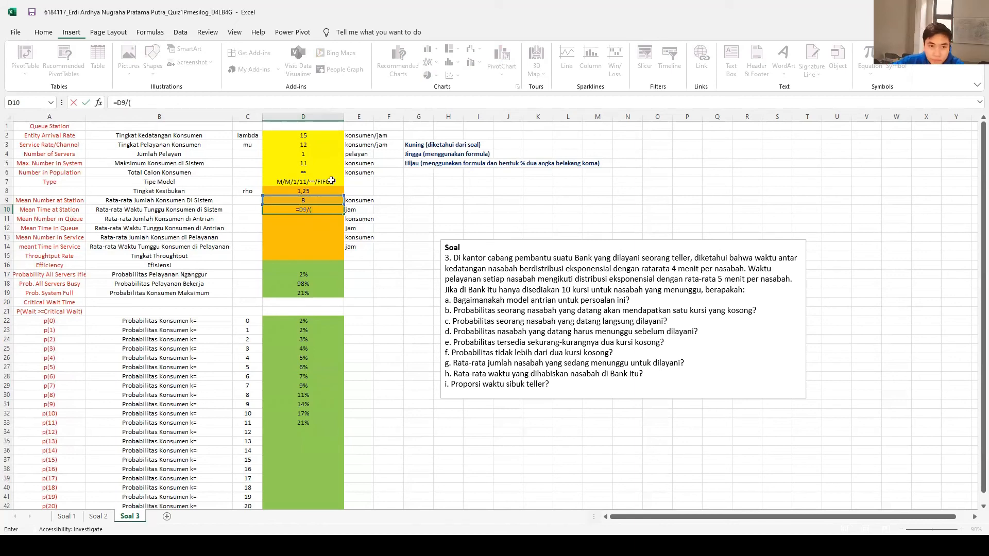
pyautogui.click(303, 135)
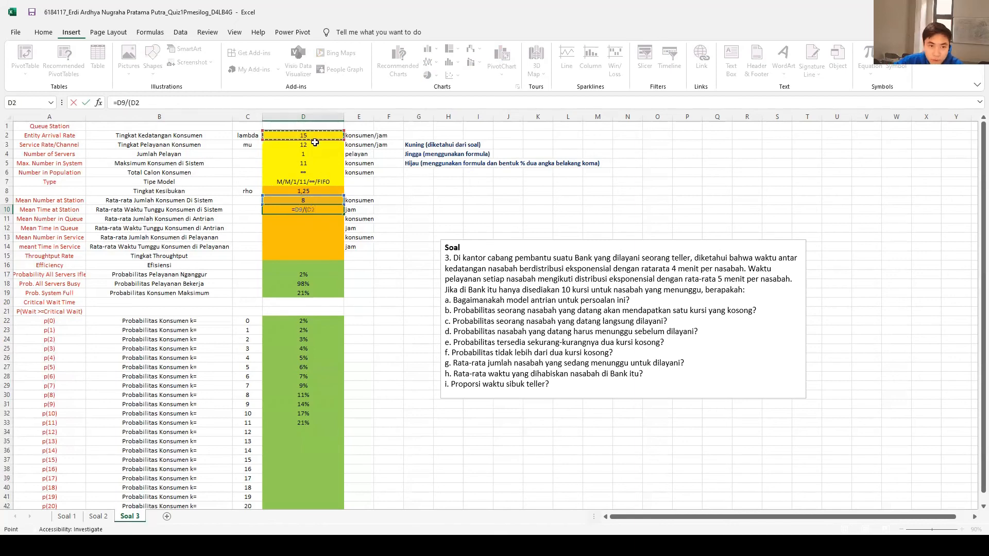
pyautogui.write('*')
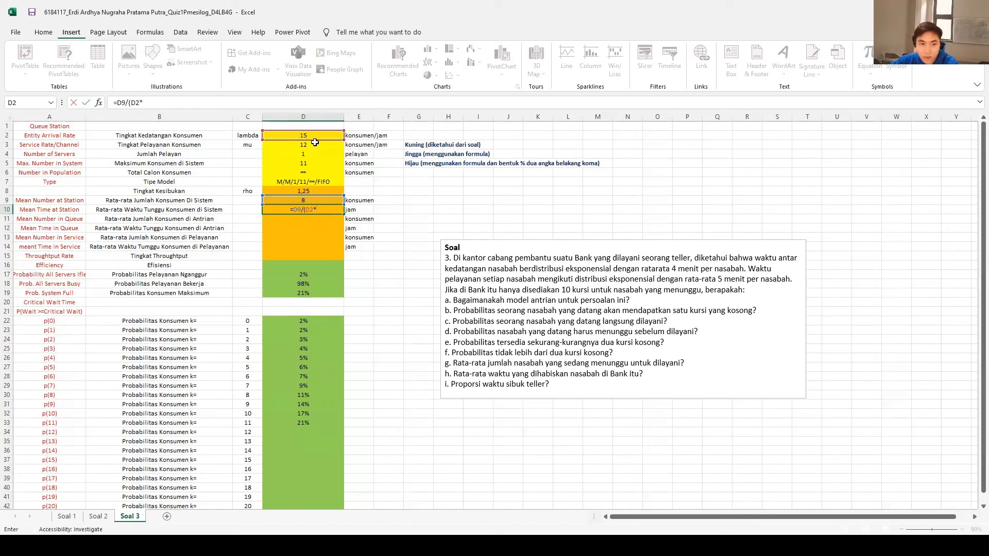
pyautogui.write('(1-')
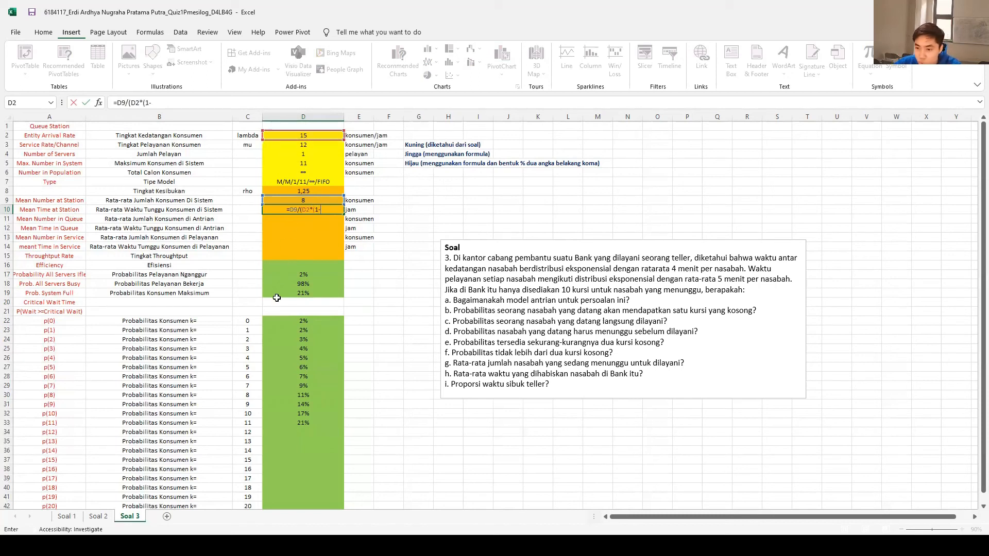
pyautogui.click(304, 292)
pyautogui.write('))')
pyautogui.press('Return')
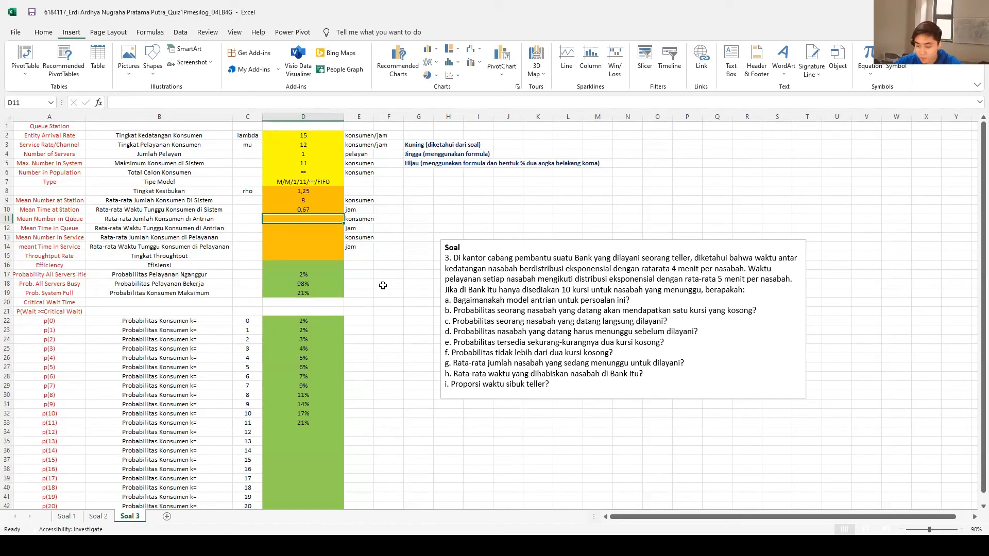
# Calculate the mean number in the queue in D11 with the formula =D9+D22-1
pyautogui.hotkey('alt', 'Tab')
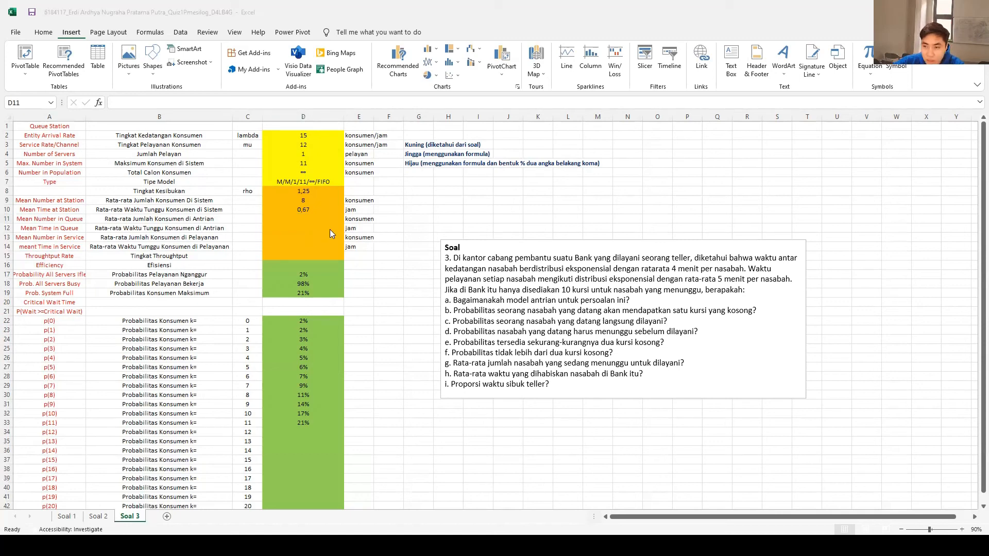
pyautogui.click(308, 217)
pyautogui.write('=')
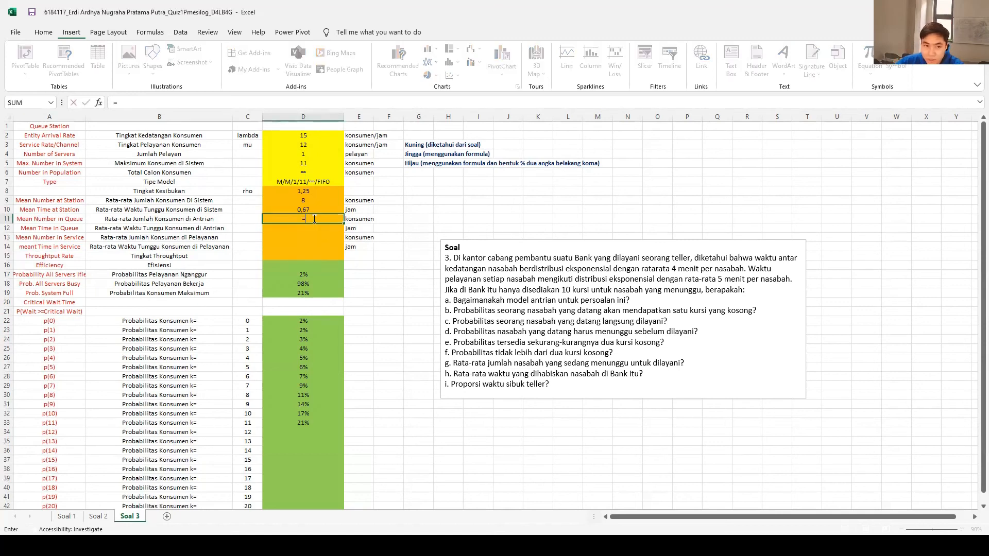
pyautogui.click(278, 201)
pyautogui.write('+')
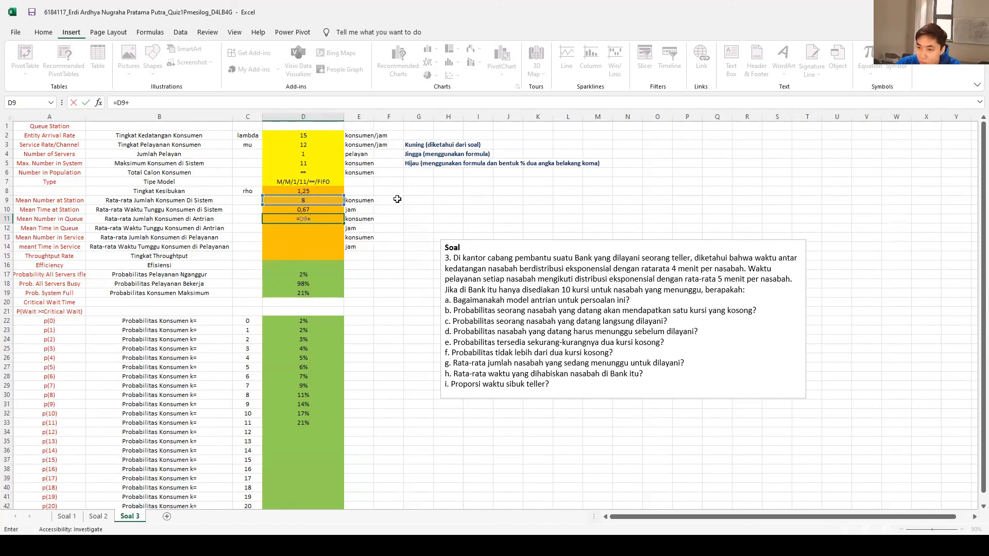
pyautogui.click(322, 320)
pyautogui.write('-1')
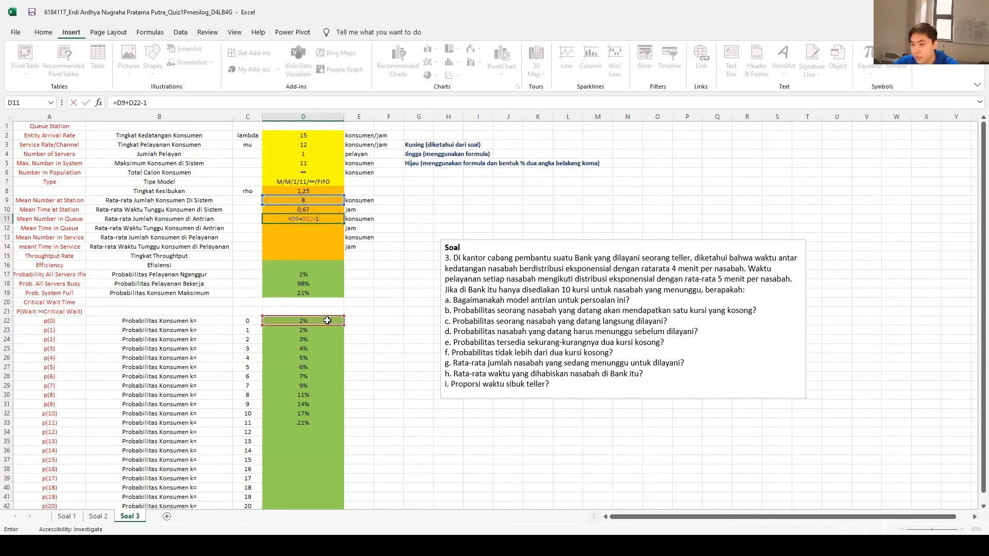
pyautogui.press('Return')
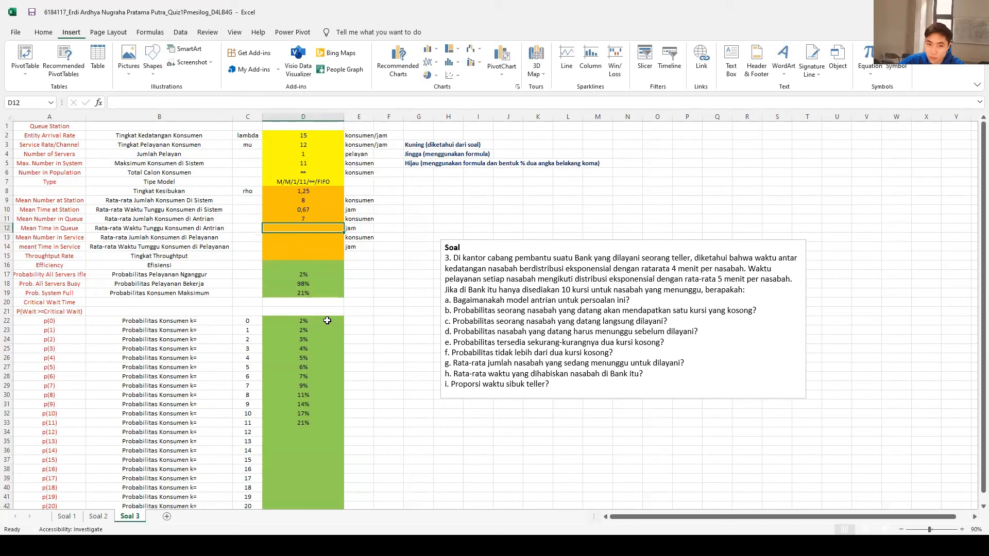
# Calculate the mean time in the queue in D12 with the formula =D11/(D2*(1-D19))
pyautogui.hotkey('alt', 'Tab')
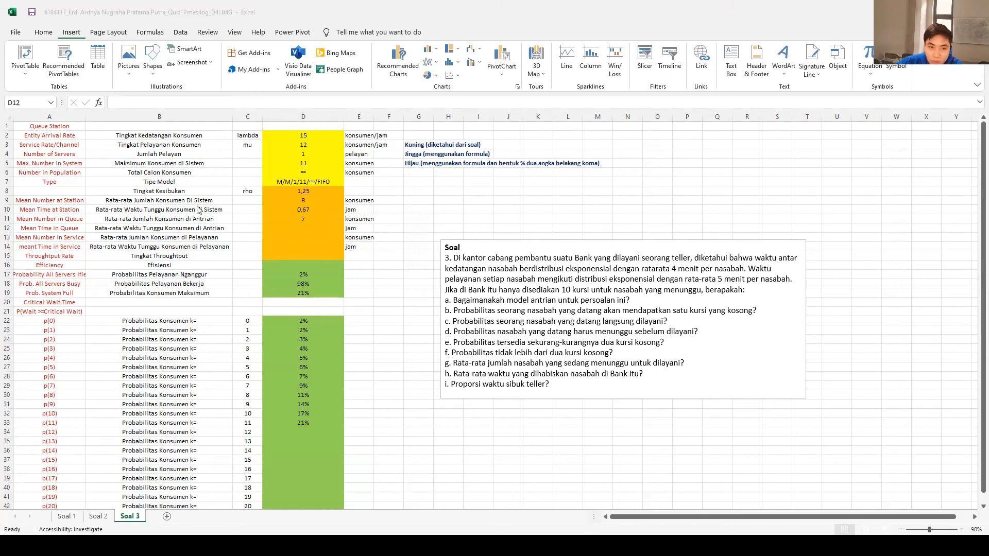
pyautogui.click(307, 225)
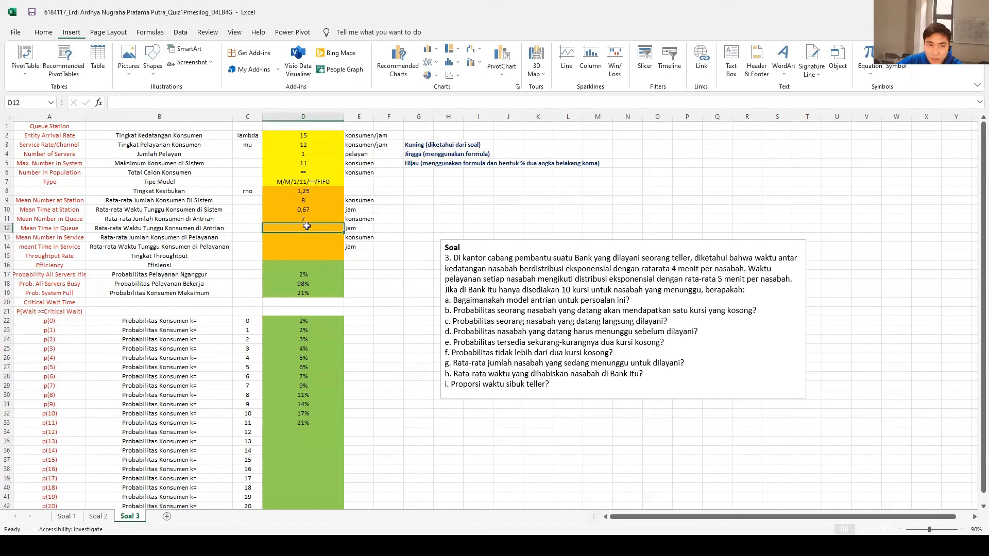
pyautogui.write('=')
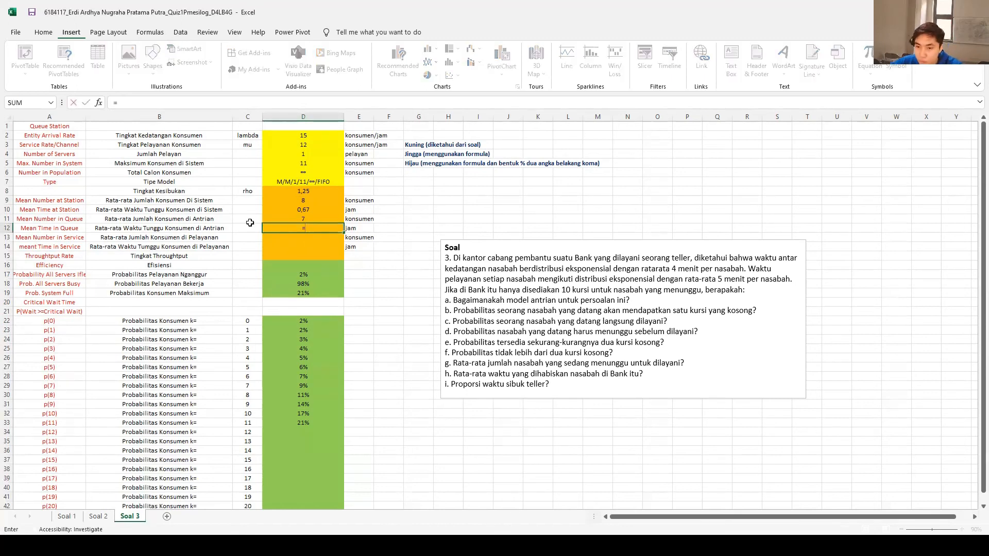
pyautogui.click(288, 219)
pyautogui.write('/(')
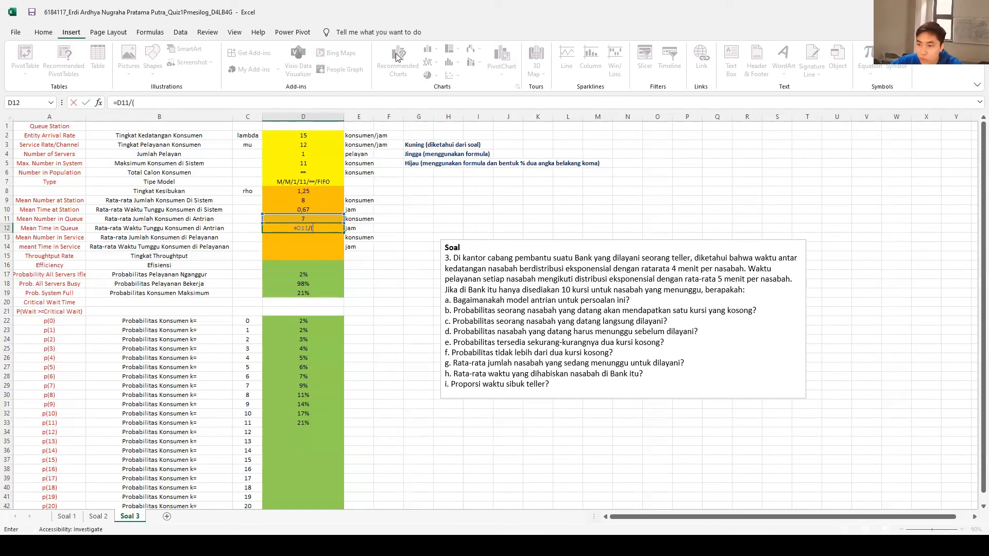
pyautogui.click(302, 137)
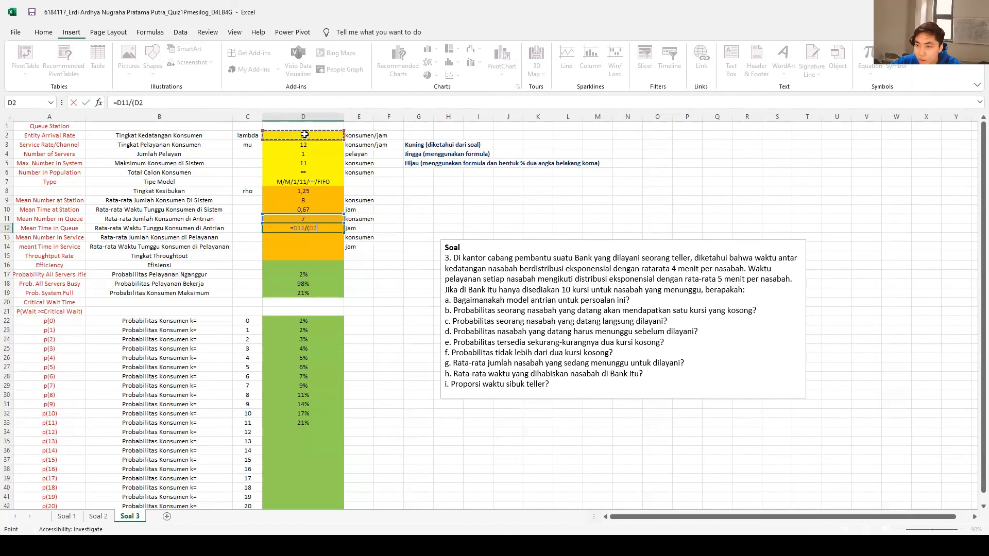
pyautogui.write('*(1')
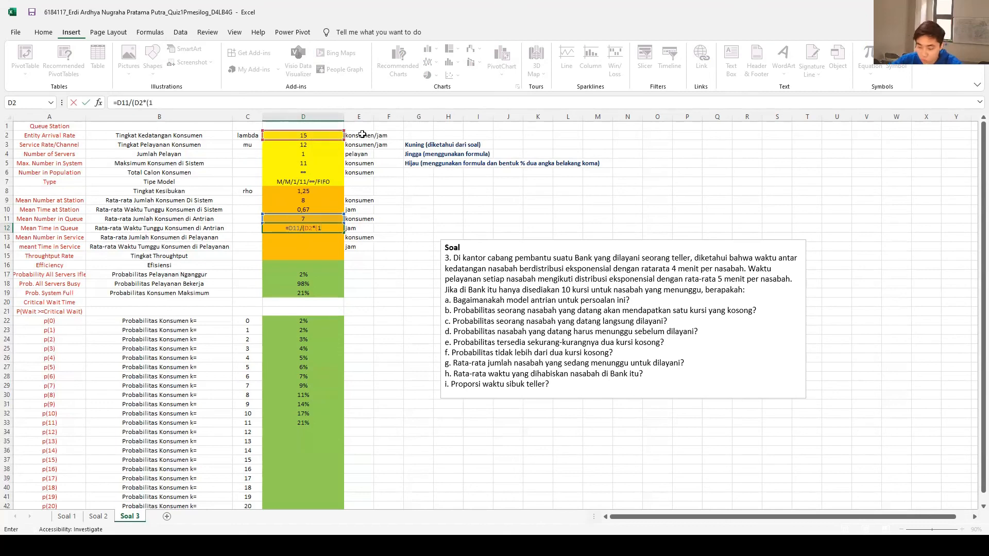
pyautogui.write('-')
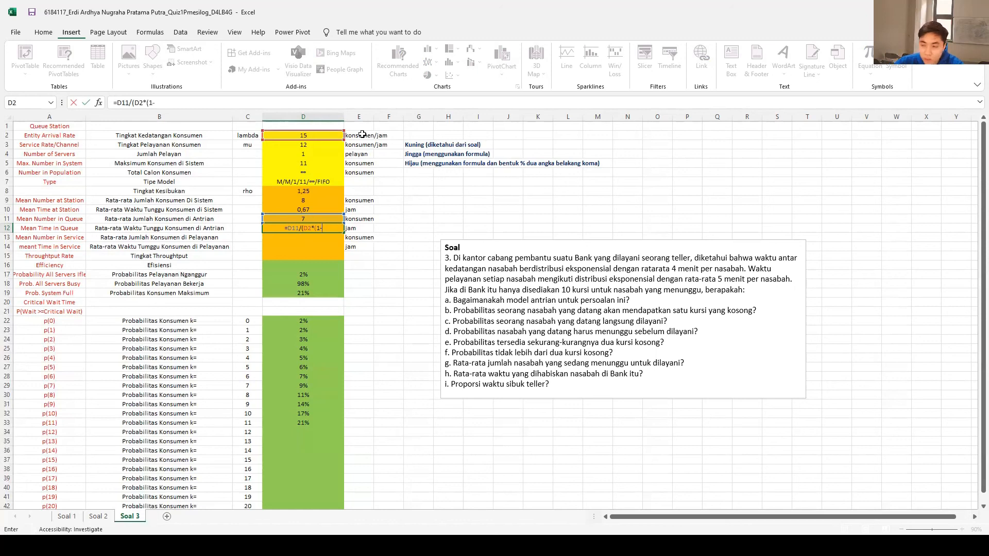
pyautogui.click(296, 292)
pyautogui.write('))')
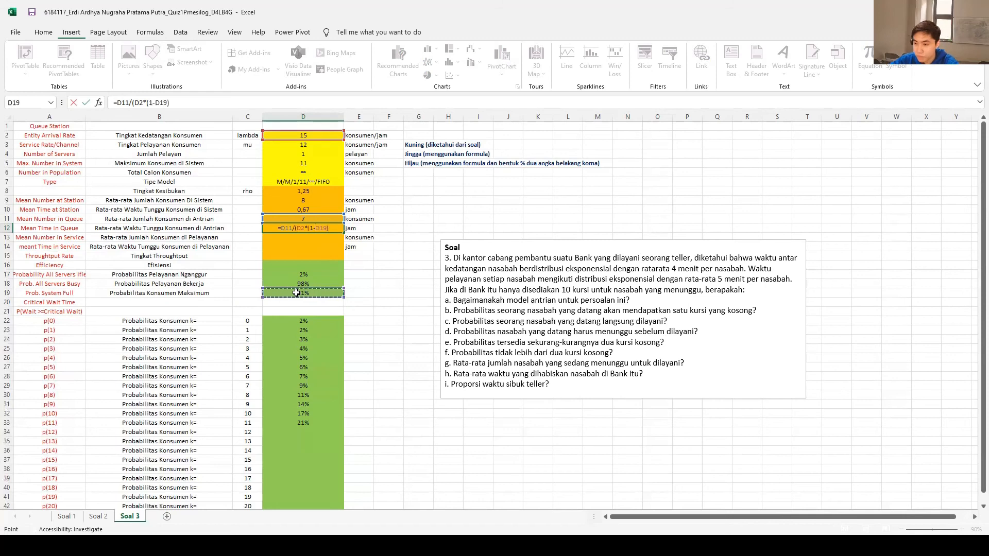
pyautogui.press('Return')
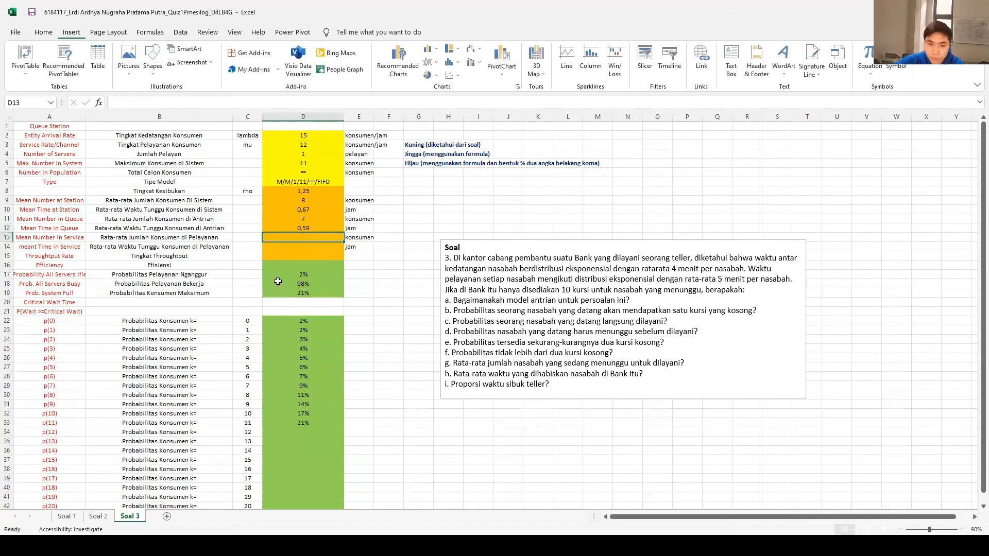
# Calculate the mean number in service in D13 with the formula =D9-D11
pyautogui.hotkey('alt', 'Tab')
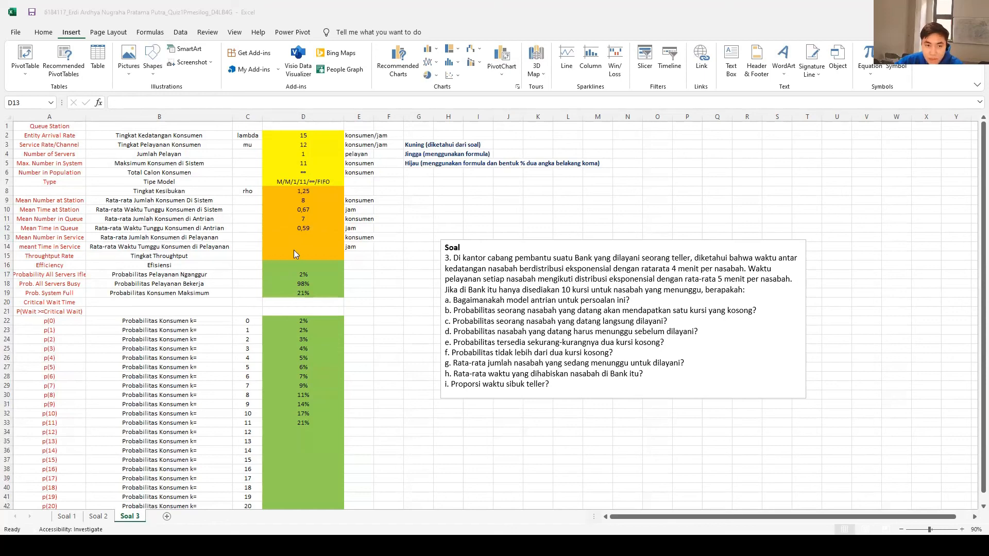
pyautogui.click(324, 235)
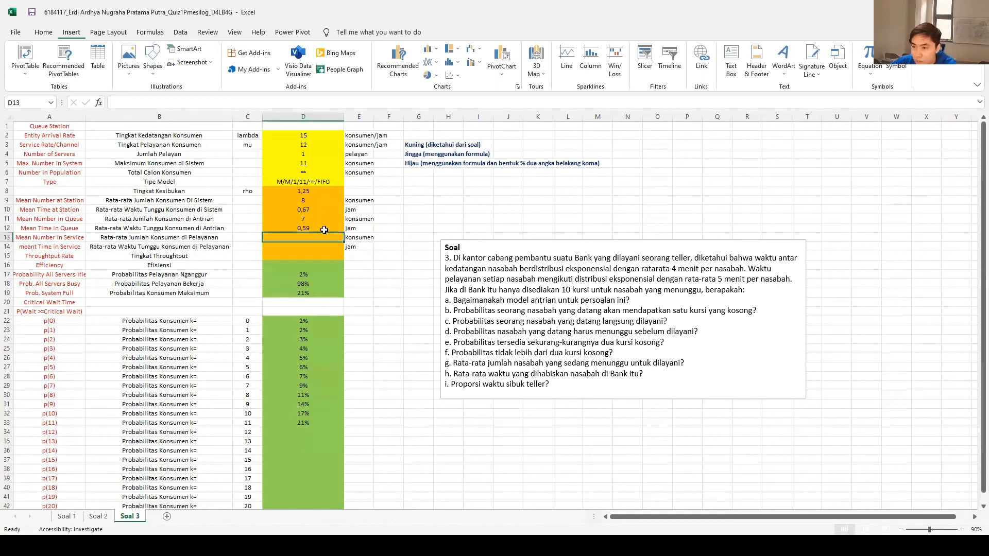
pyautogui.write('=')
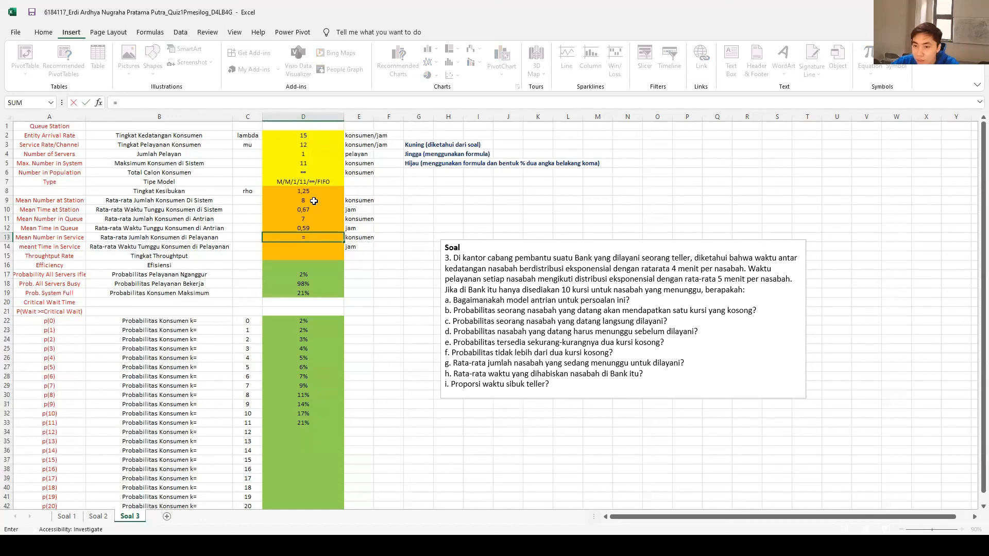
pyautogui.click(314, 201)
pyautogui.write('-')
pyautogui.click(318, 218)
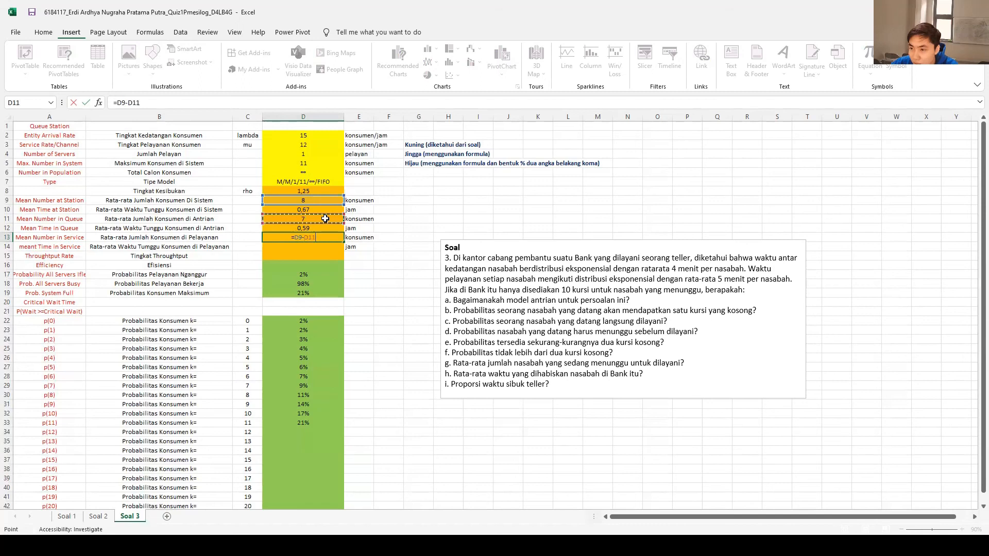
pyautogui.press('Return')
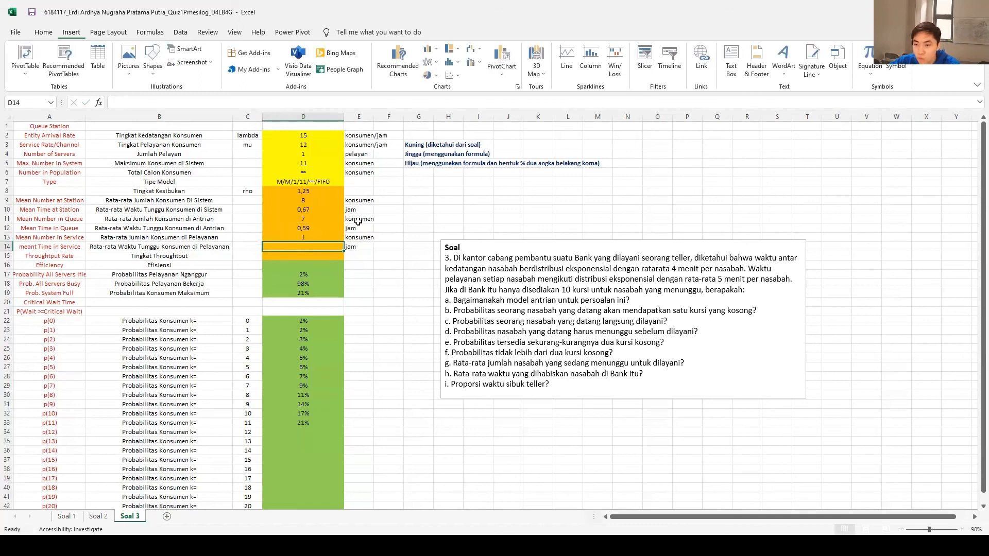
# Calculate the mean time in service in D14 with the formula =D10-D12
pyautogui.write('=')
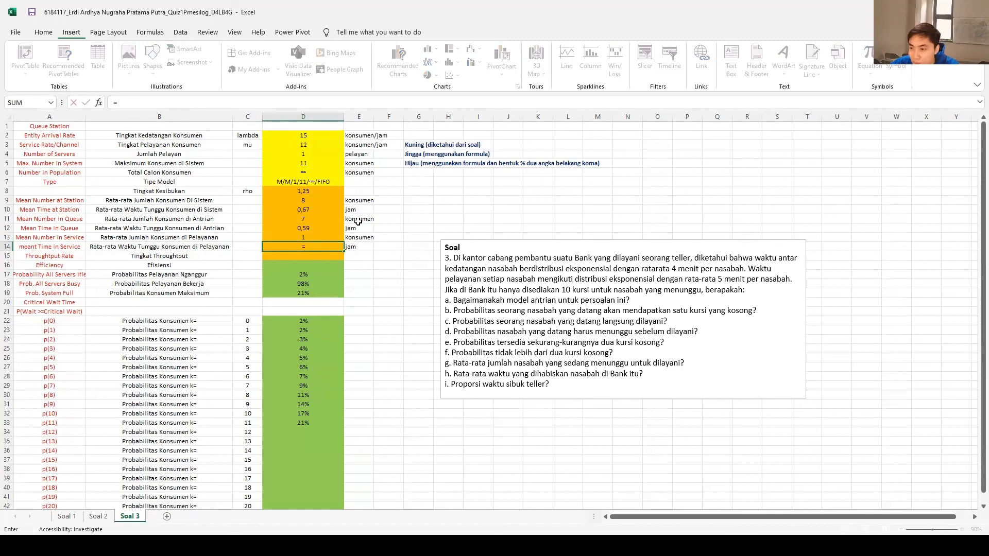
pyautogui.click(292, 209)
pyautogui.write('-')
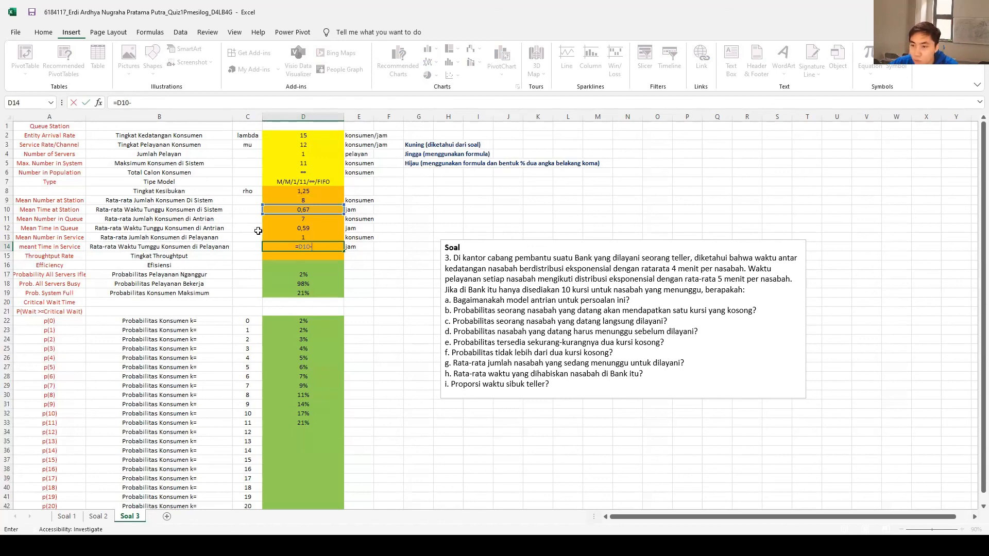
pyautogui.click(294, 228)
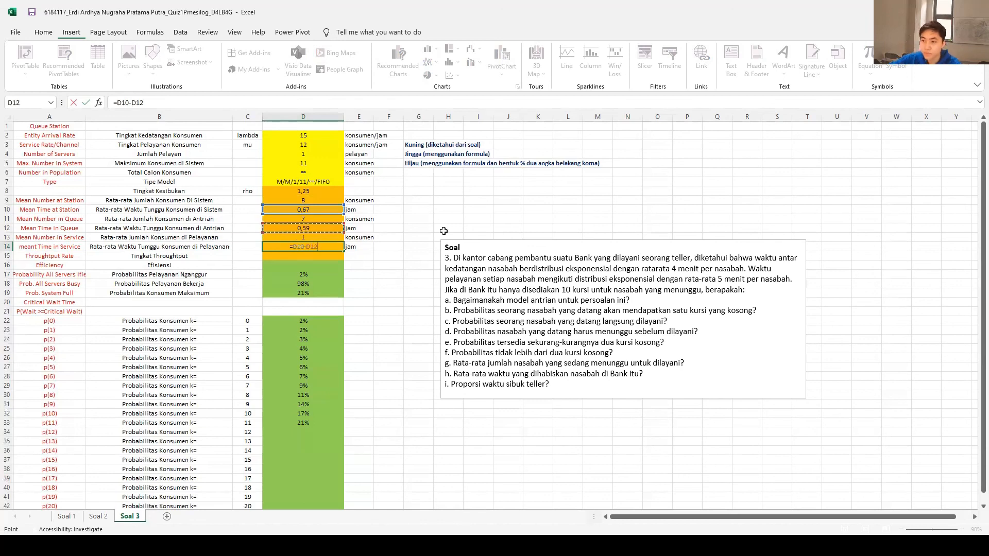
pyautogui.press('Return')
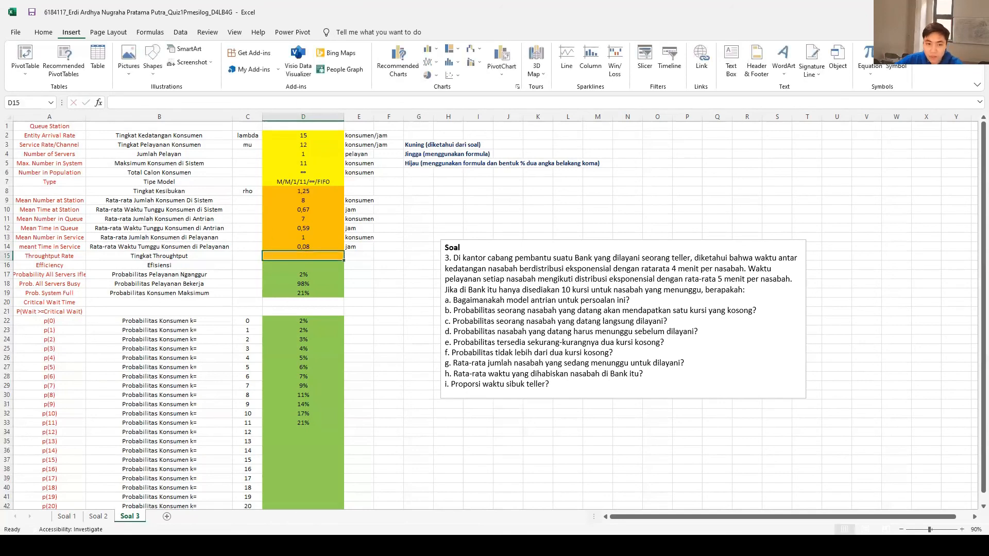
# Calculate the throughput rate in D15 with the formula =D2*(1-D19)
pyautogui.click(317, 259)
pyautogui.write('=')
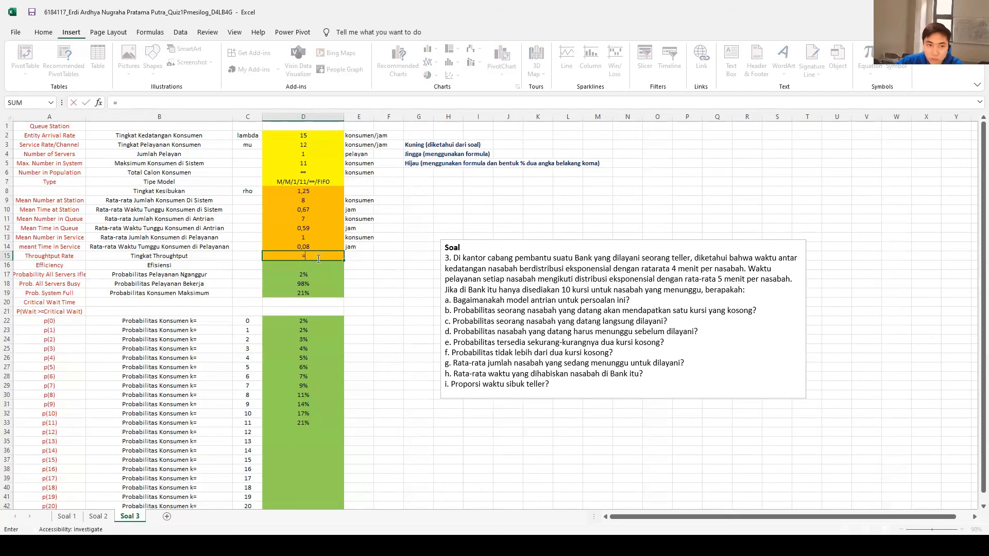
pyautogui.click(301, 138)
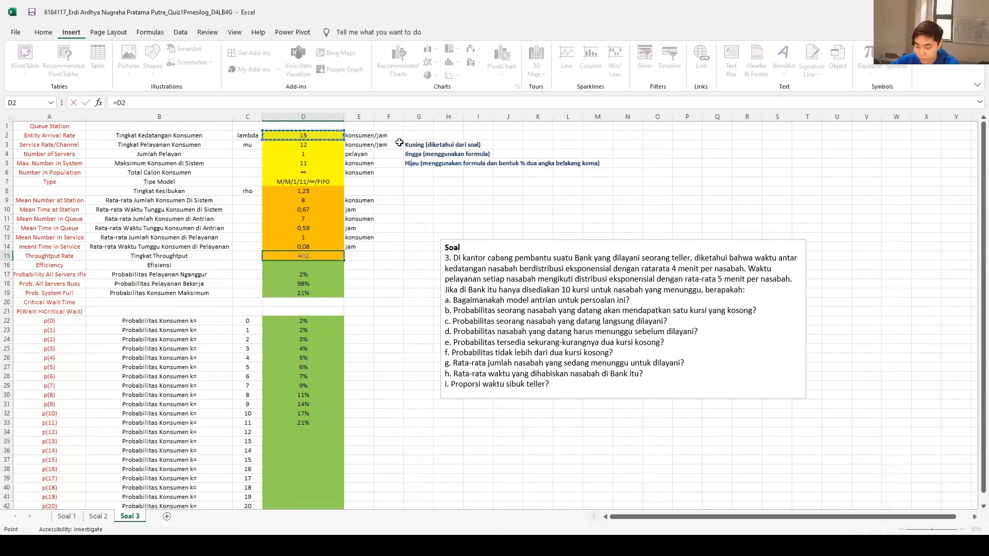
pyautogui.write('*')
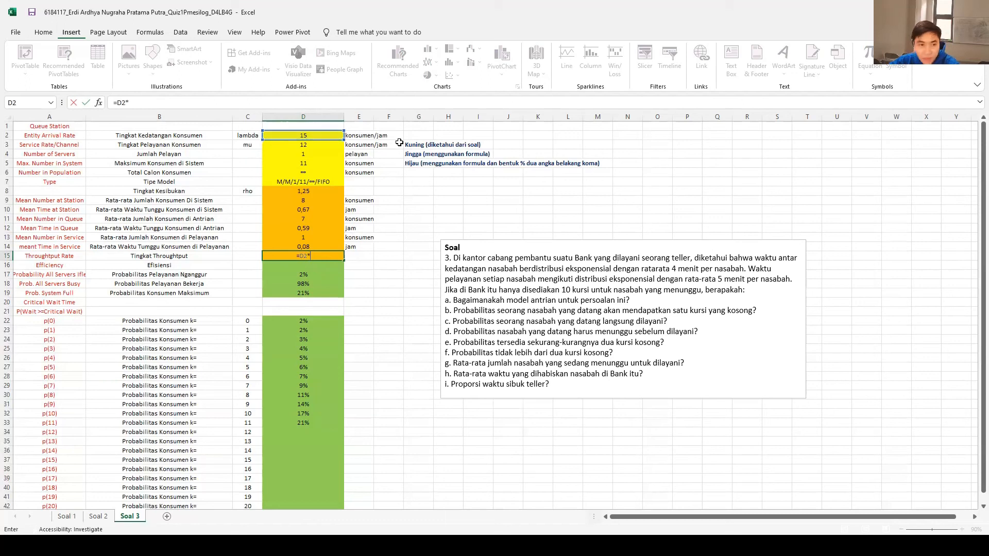
pyautogui.write('(1-')
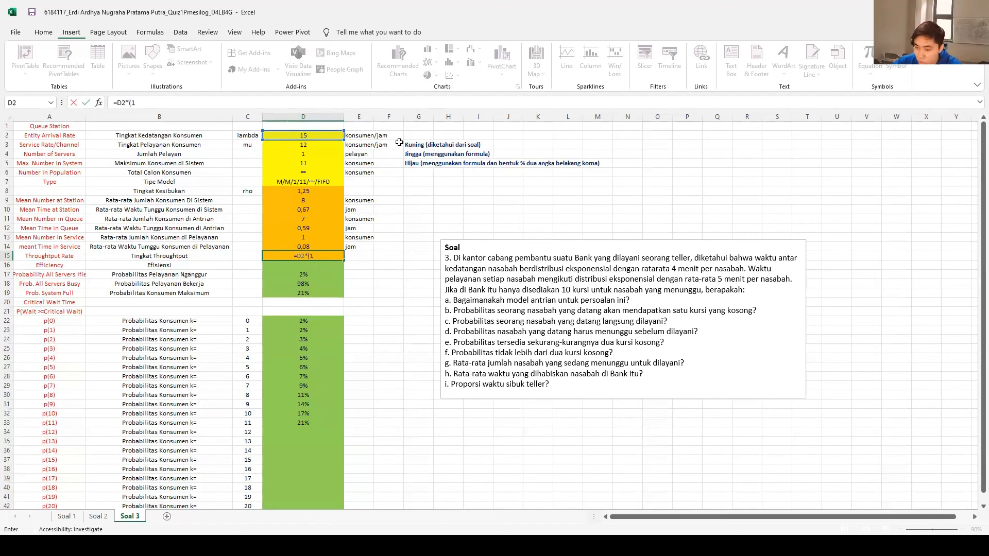
pyautogui.click(303, 294)
pyautogui.write(')')
pyautogui.press('Return')
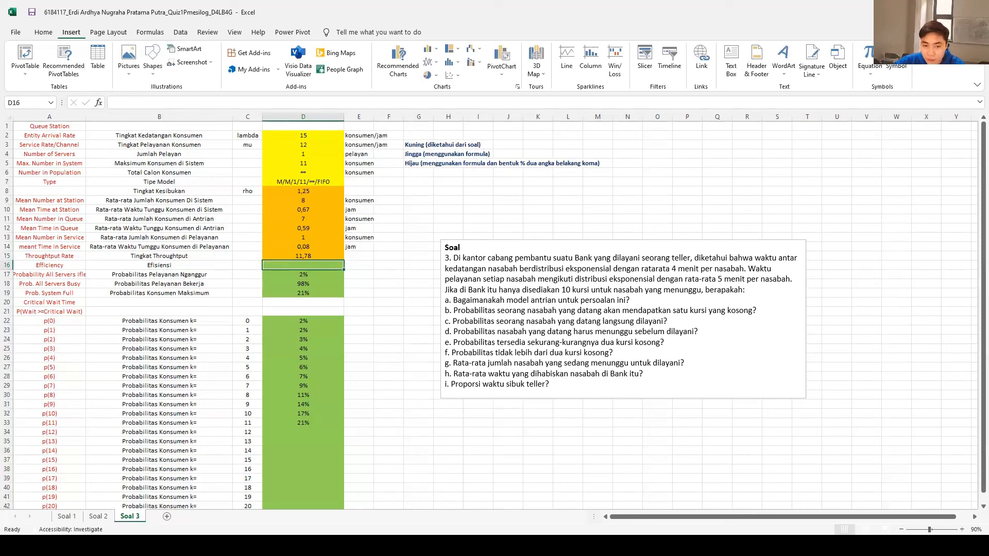
# Calculate the efficiency in D16 with the formula =1-D22
pyautogui.hotkey('alt', 'Tab')
pyautogui.doubleClick(318, 259)
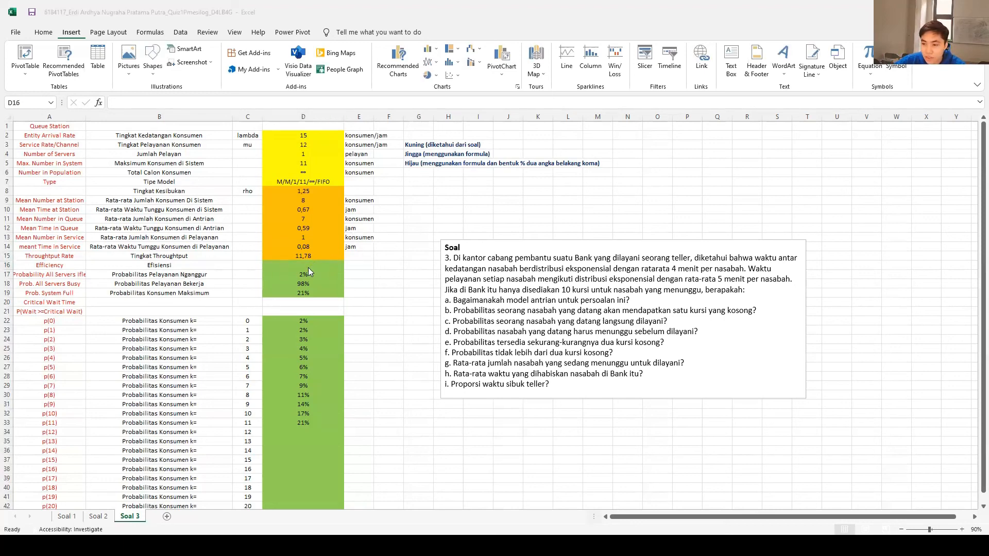
pyautogui.click(300, 266)
pyautogui.write('=')
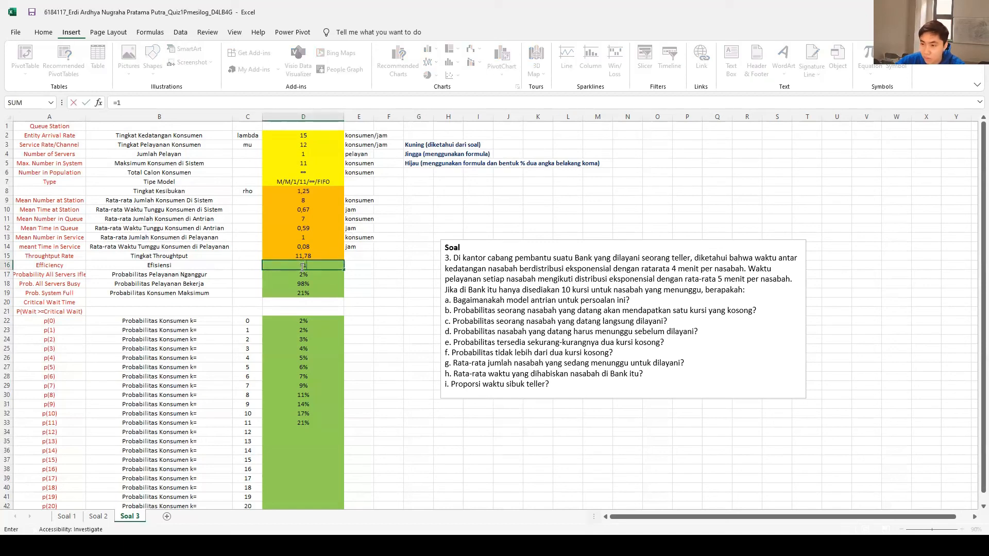
pyautogui.write('1-')
pyautogui.click(334, 319)
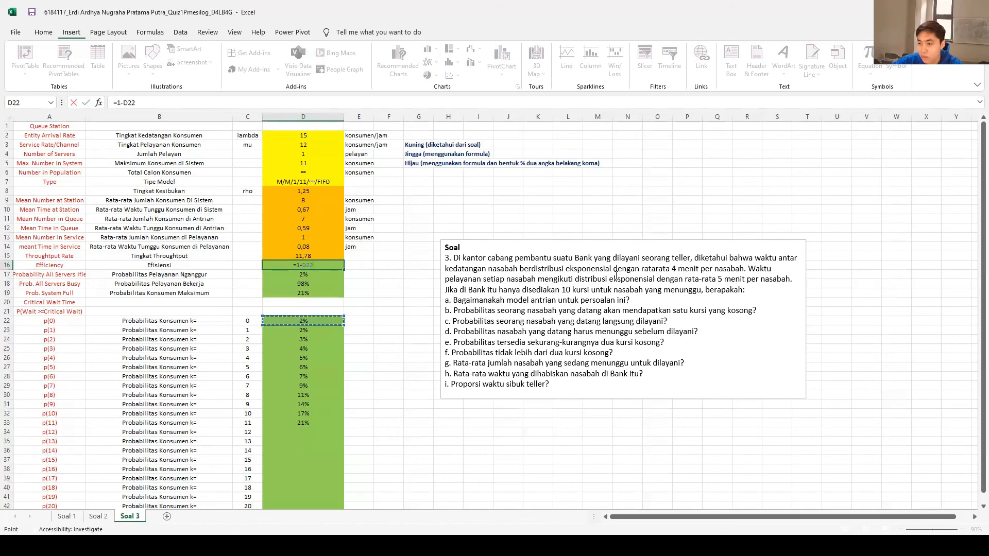
pyautogui.press('Return')
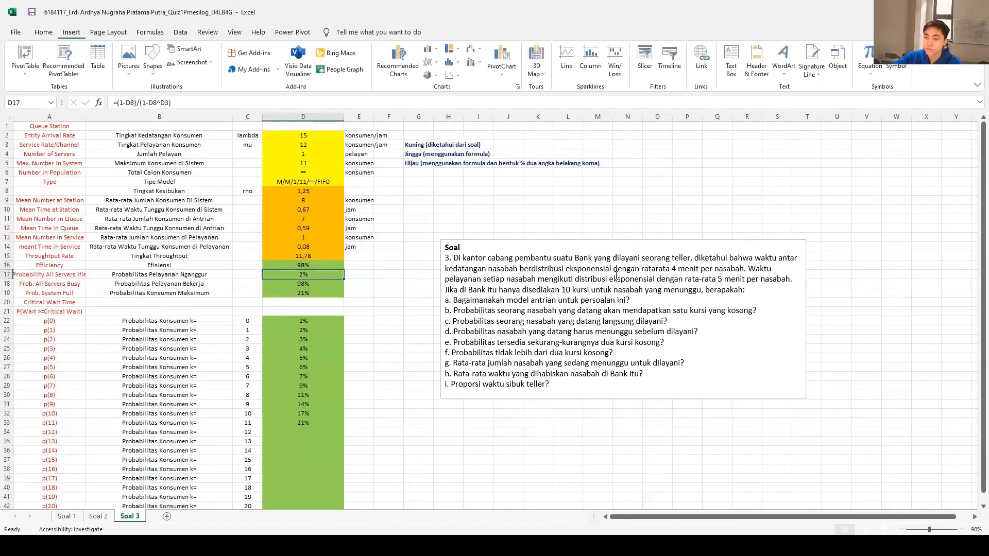